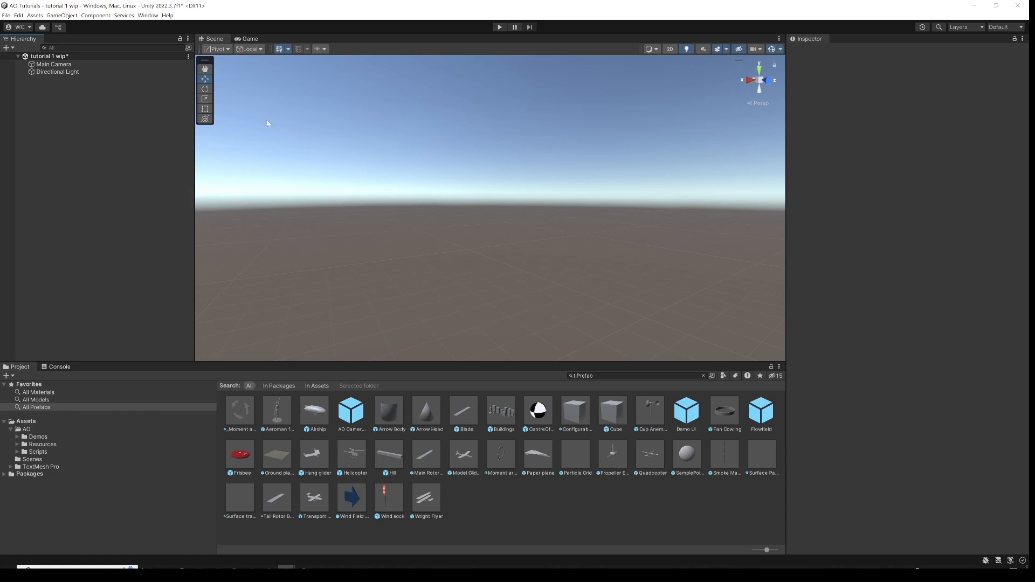
- Examine the Game view and the contents of the AO folder, including its Demos, Resources and Scripts subfolders
left_click(252, 39)
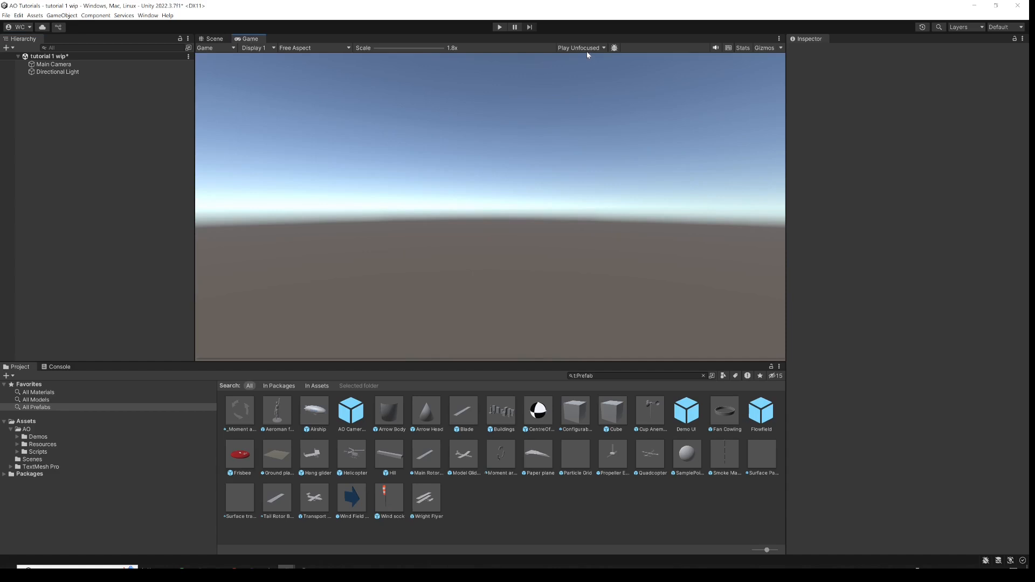
left_click(215, 41)
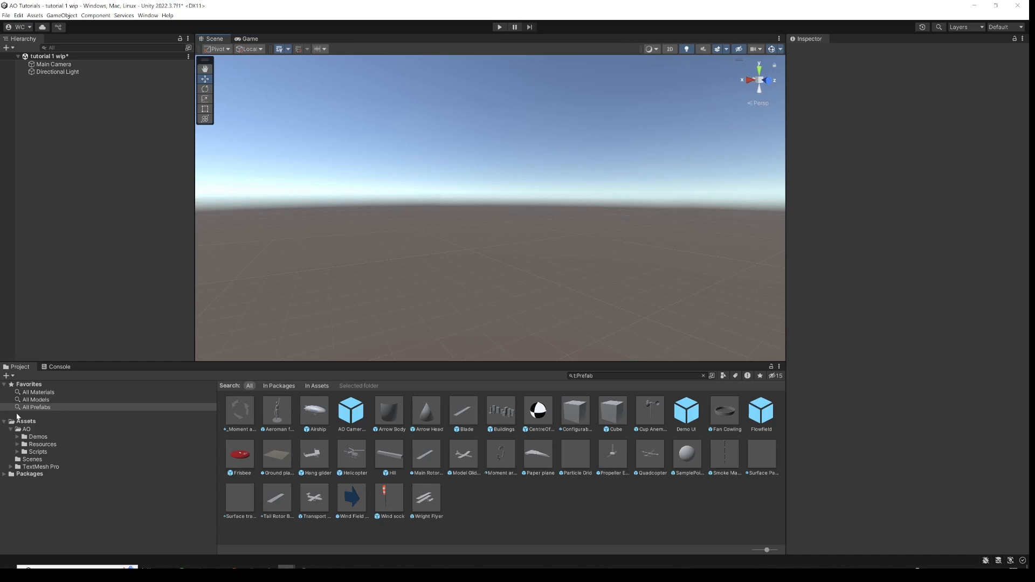
left_click(26, 423)
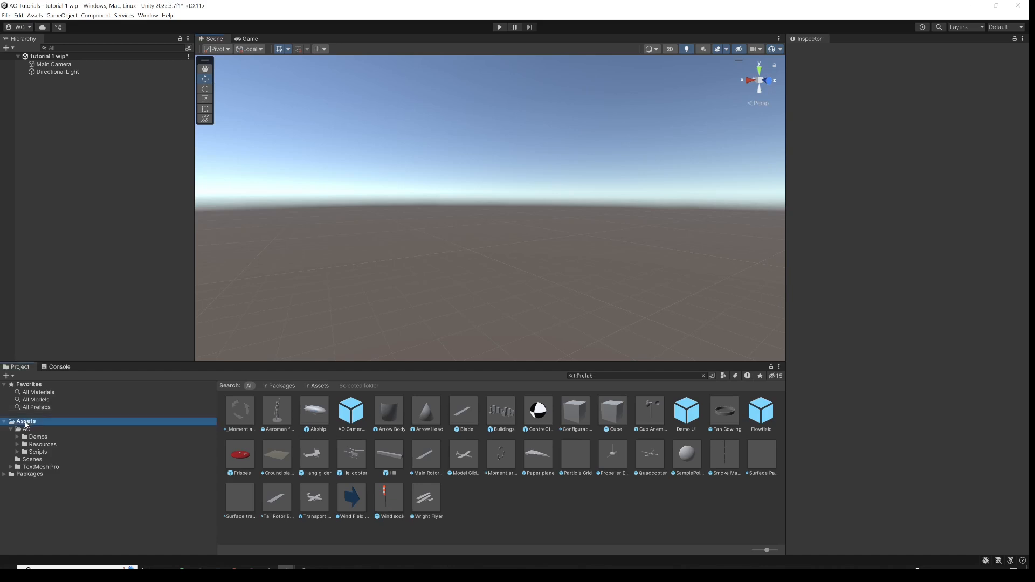
left_click(22, 430)
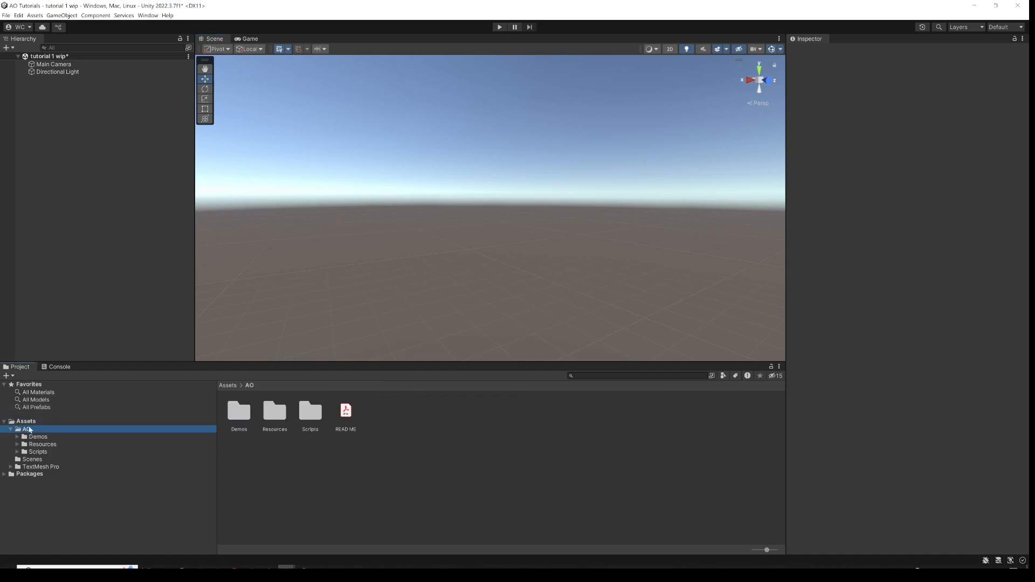
left_click(28, 437)
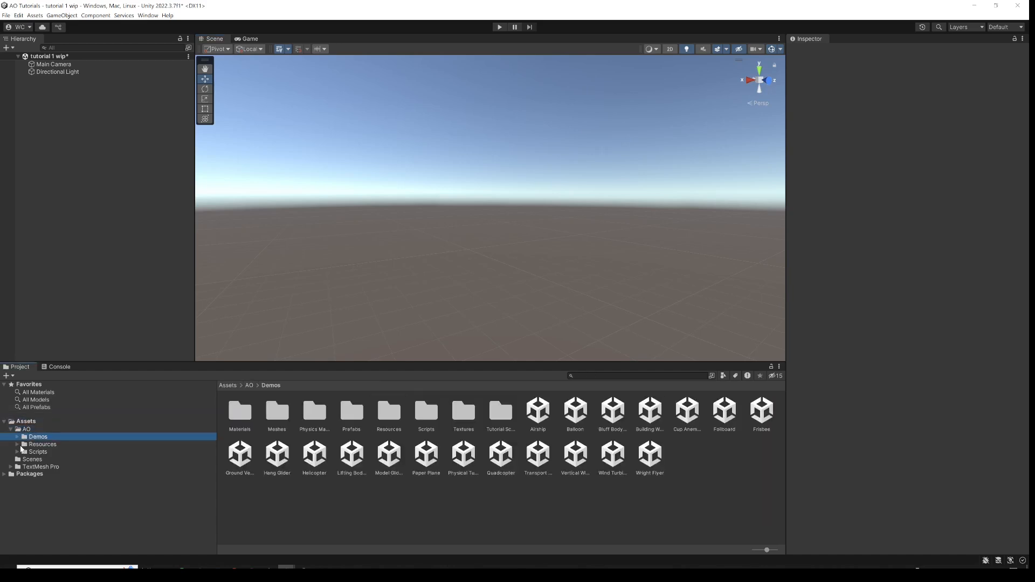
left_click(42, 445)
left_click(24, 452)
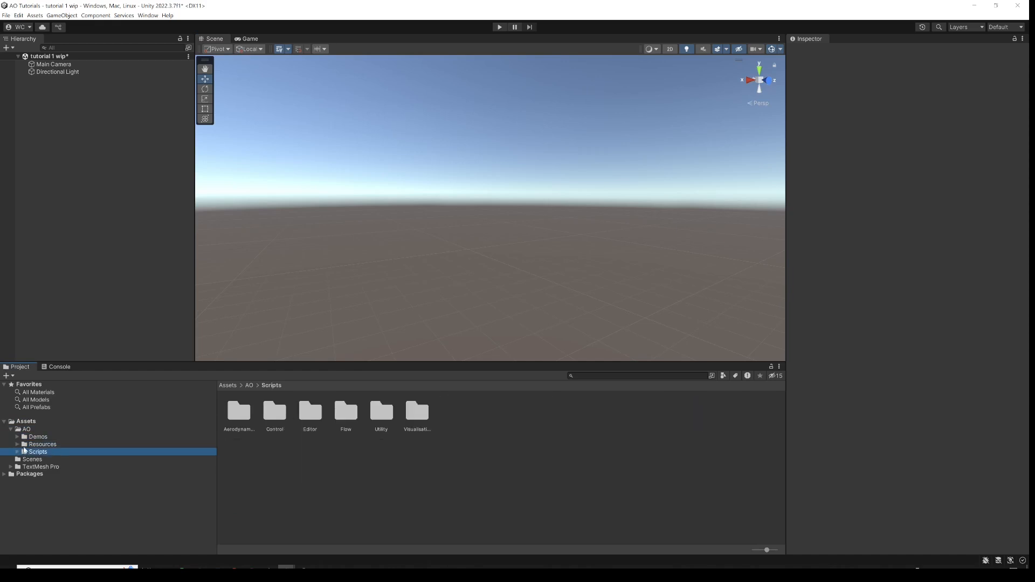
left_click(24, 430)
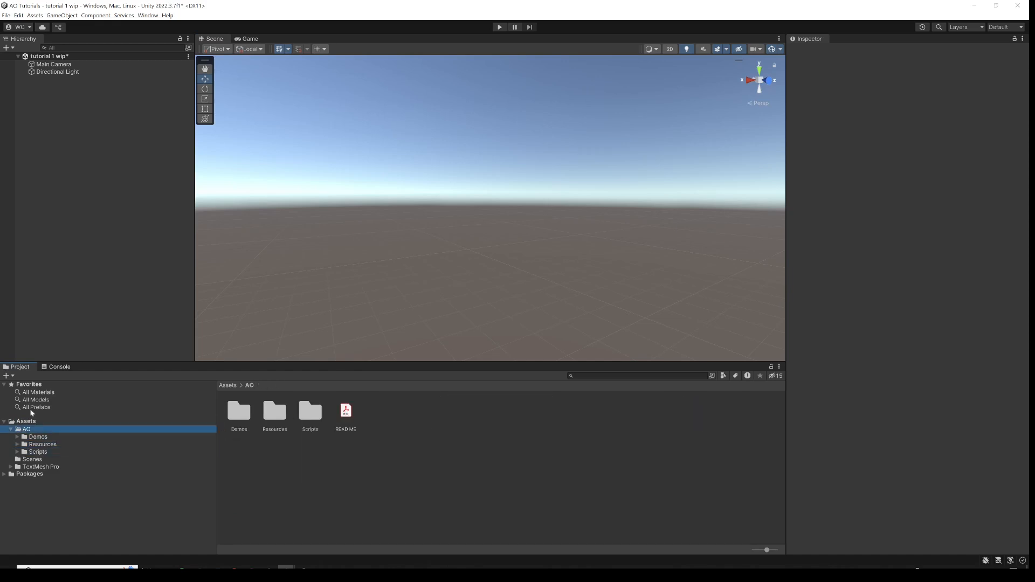
- Add the Aeroman figure prefab from the full prefab list to the scene and frame it closely
left_click(31, 408)
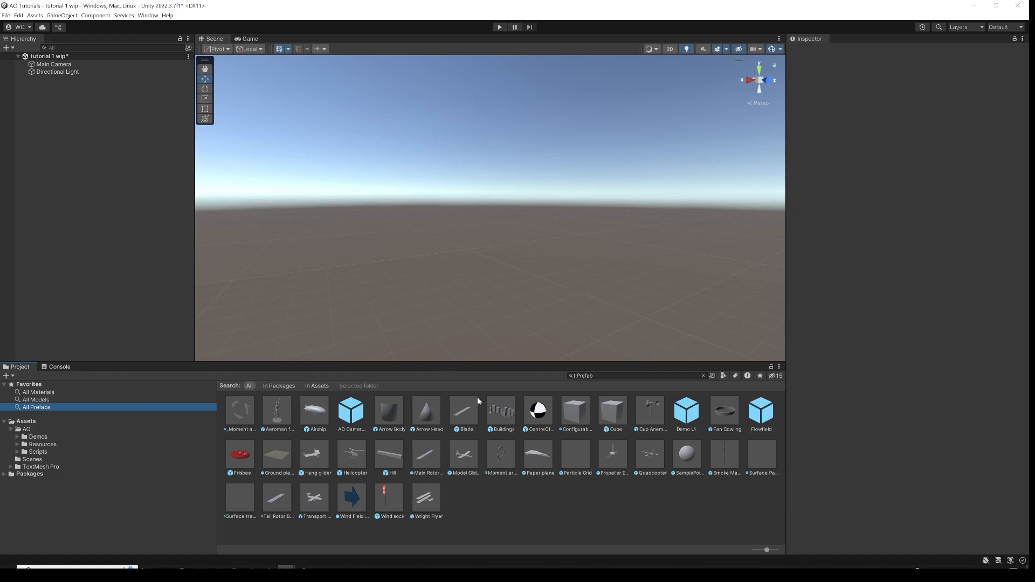
left_click_drag(283, 411, 65, 142)
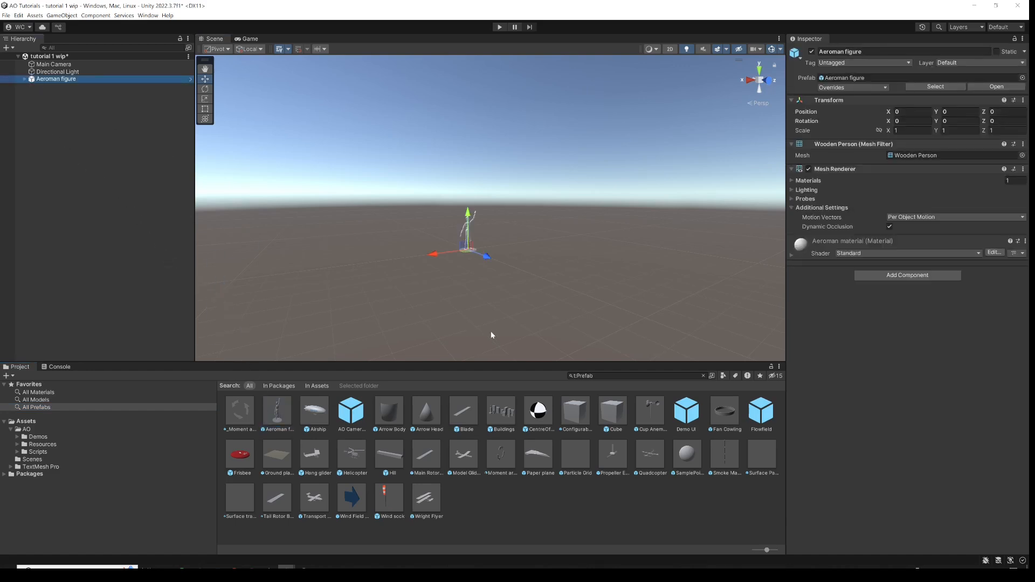
scroll(490, 259, "up", 5)
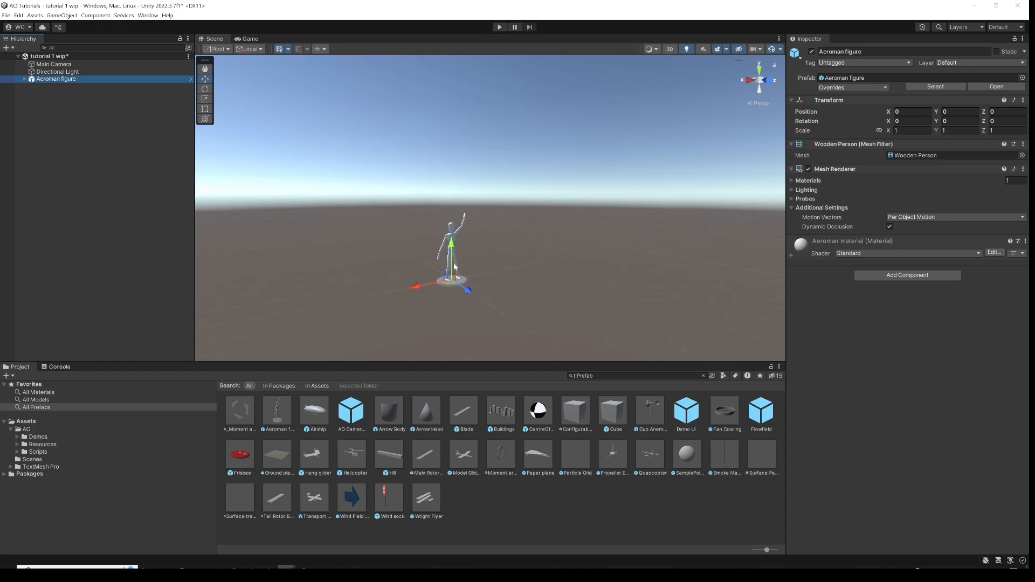
scroll(455, 268, "up", 3)
middle_click_drag(447, 308, 515, 265)
scroll(516, 263, "up", 3)
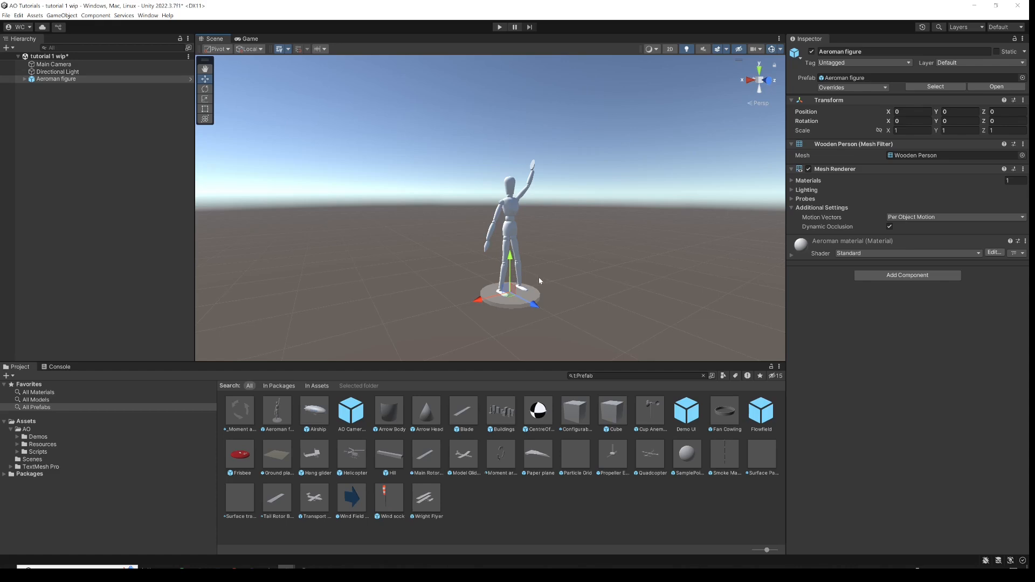
scroll(526, 322, "up", 3)
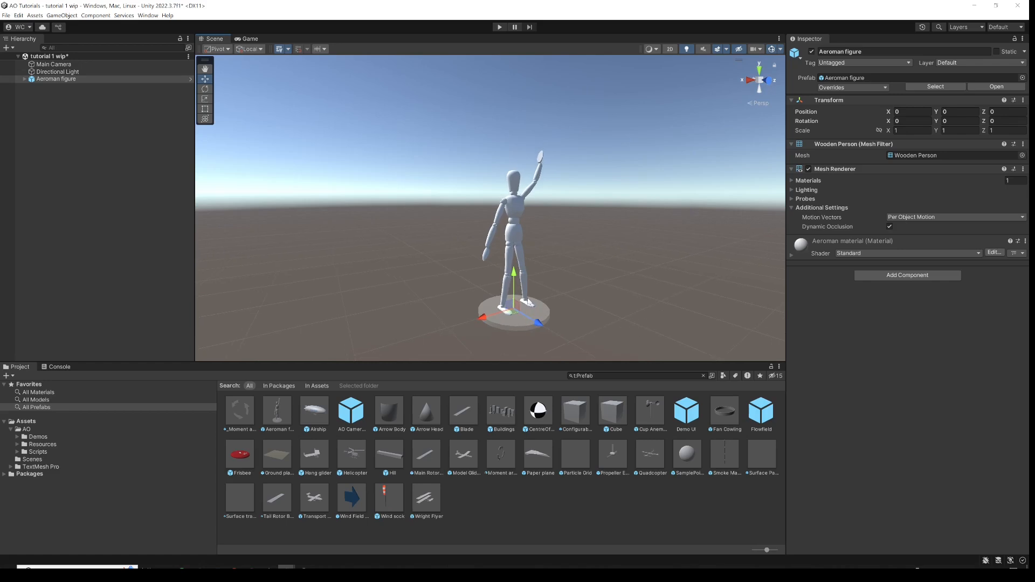
key("alt")
left_click_drag(502, 272, 535, 288, "alt")
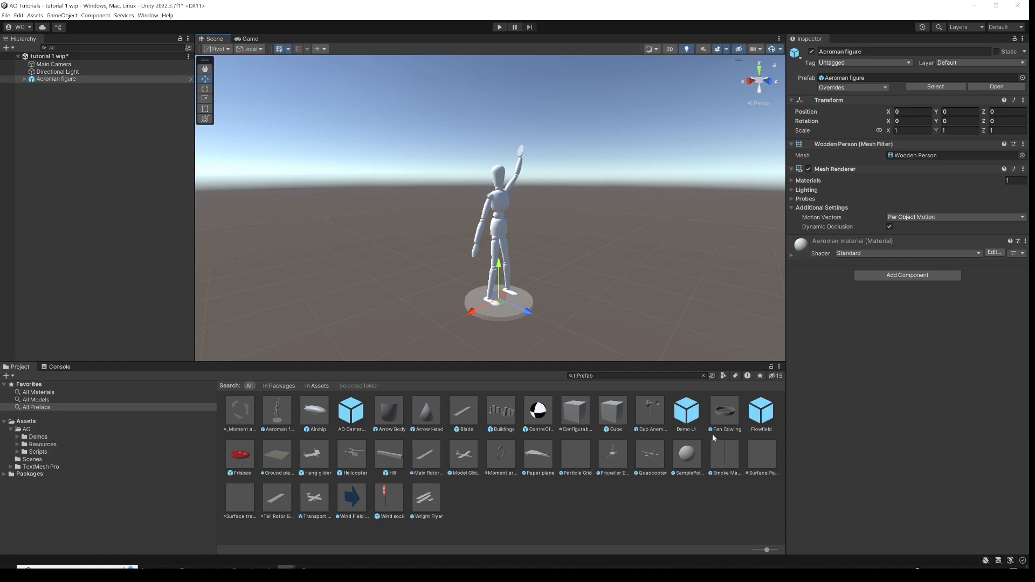
- Add the Flowfield prefab to the scene as a root object and expand its child objects
left_click_drag(767, 418, 89, 134)
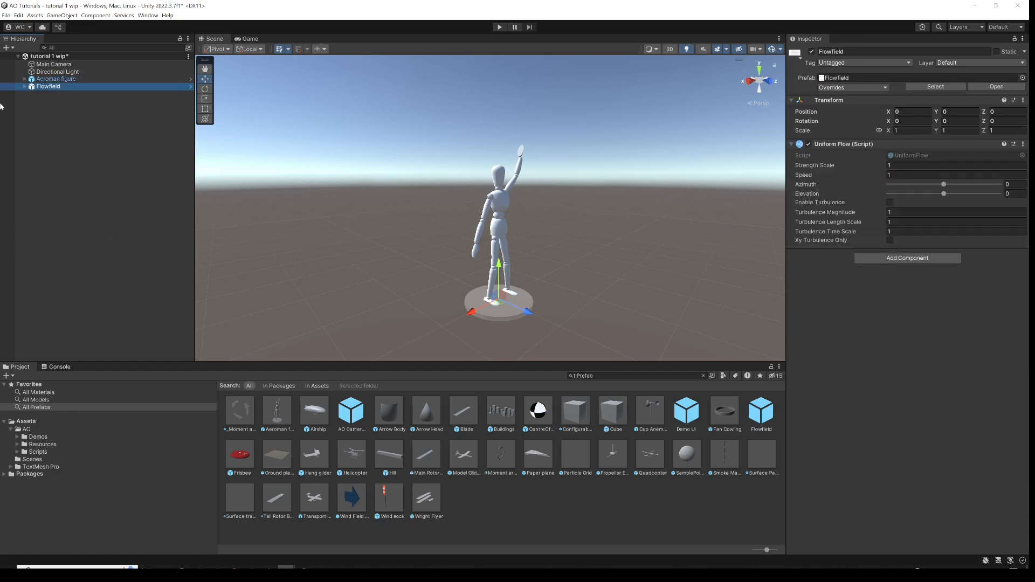
left_click(23, 86)
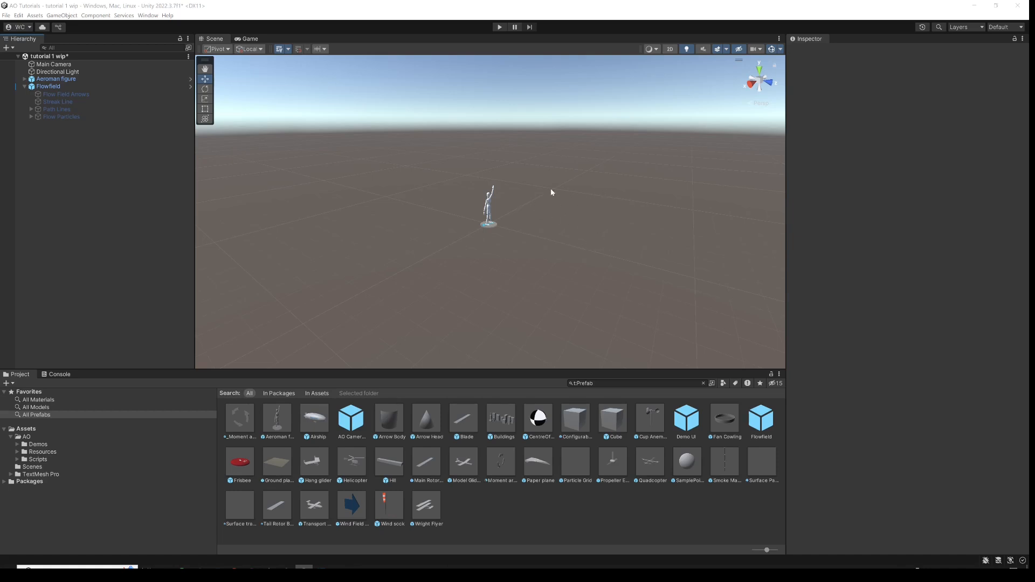
- Create an empty game object and add the Uniform Flow script component to it
right_click(59, 153)
left_click(111, 250)
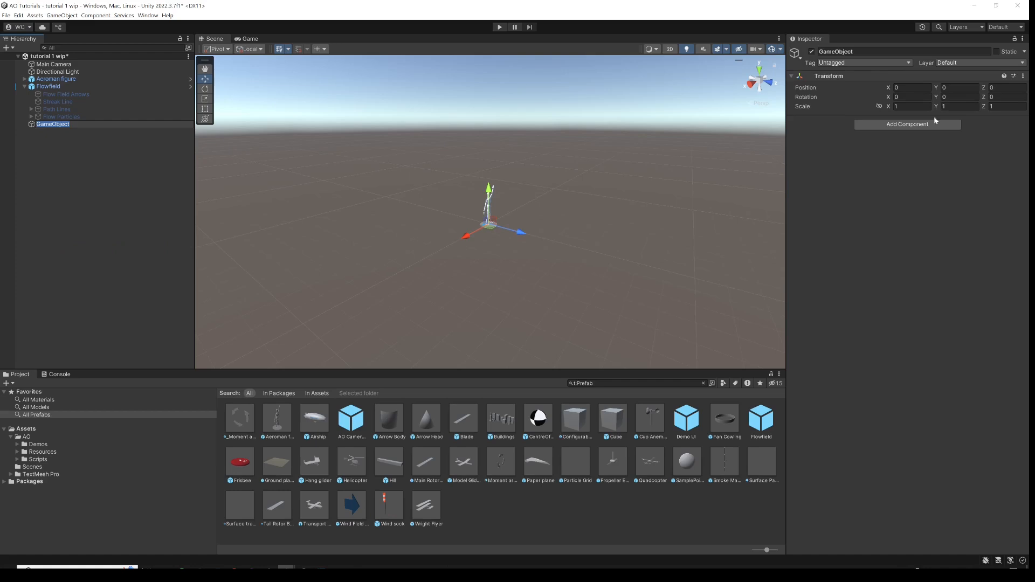
left_click(911, 126)
type("unif")
key("Return")
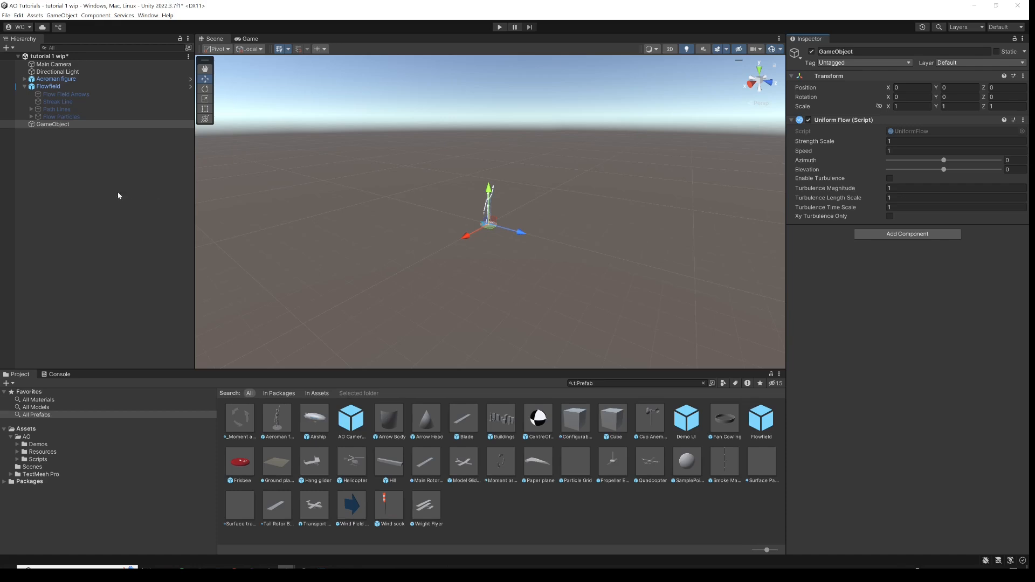
- Create a Uniform Flow object from the Aerodynamic Objects flow primitives
right_click(81, 190)
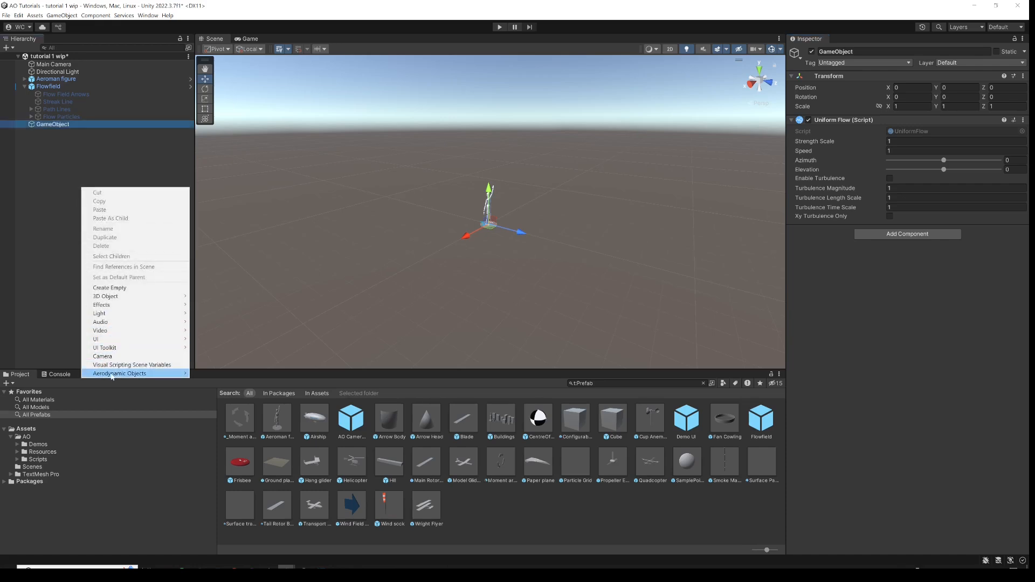
mouse_move(130, 376)
mouse_move(212, 384)
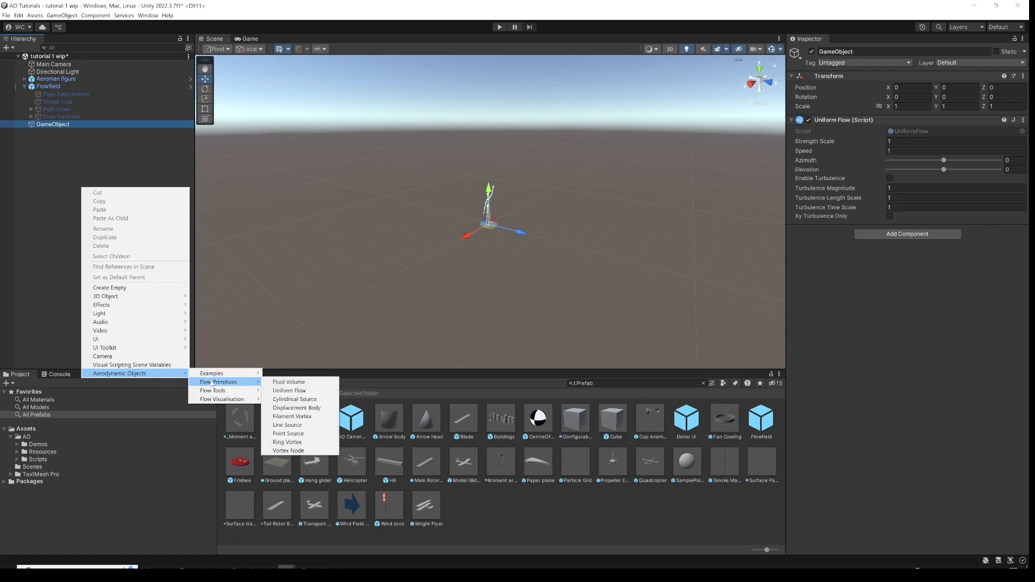
left_click(289, 391)
left_click(96, 190)
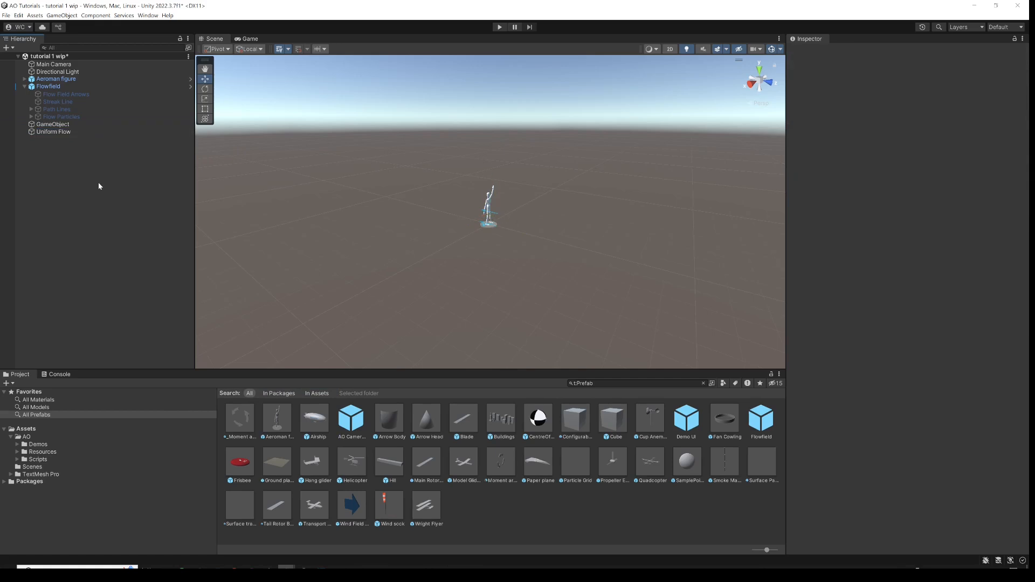
left_click(70, 132)
left_click(116, 196)
- Create a Field Arrows object from the Aerodynamic Objects flow visualisation options
left_click(68, 16)
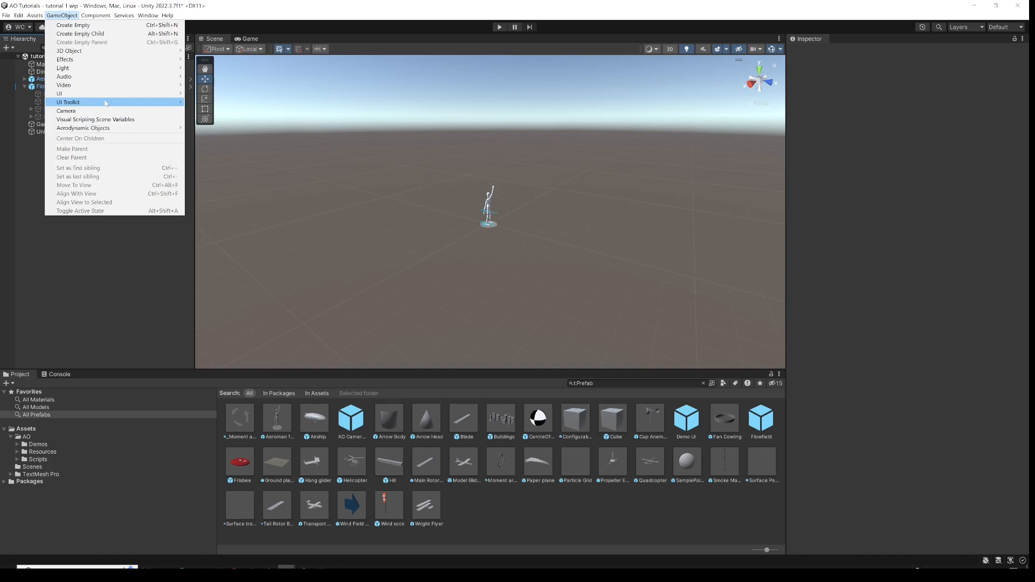
mouse_move(113, 127)
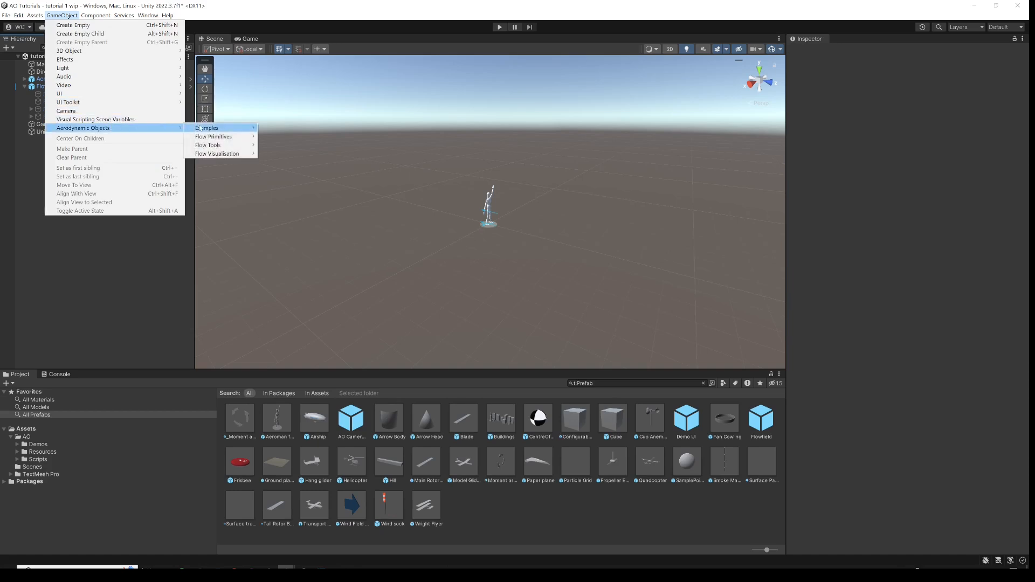
mouse_move(207, 130)
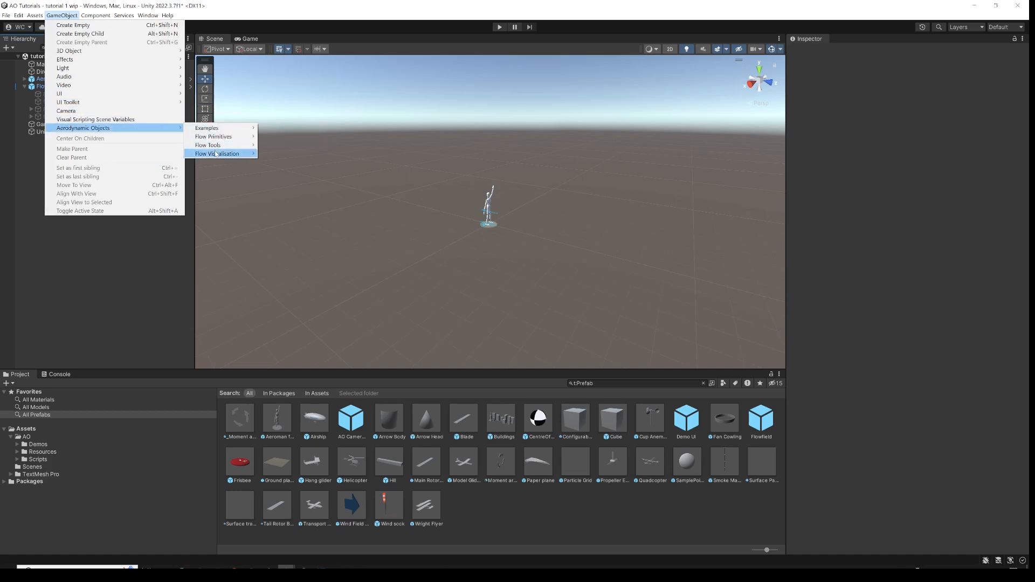
mouse_move(218, 155)
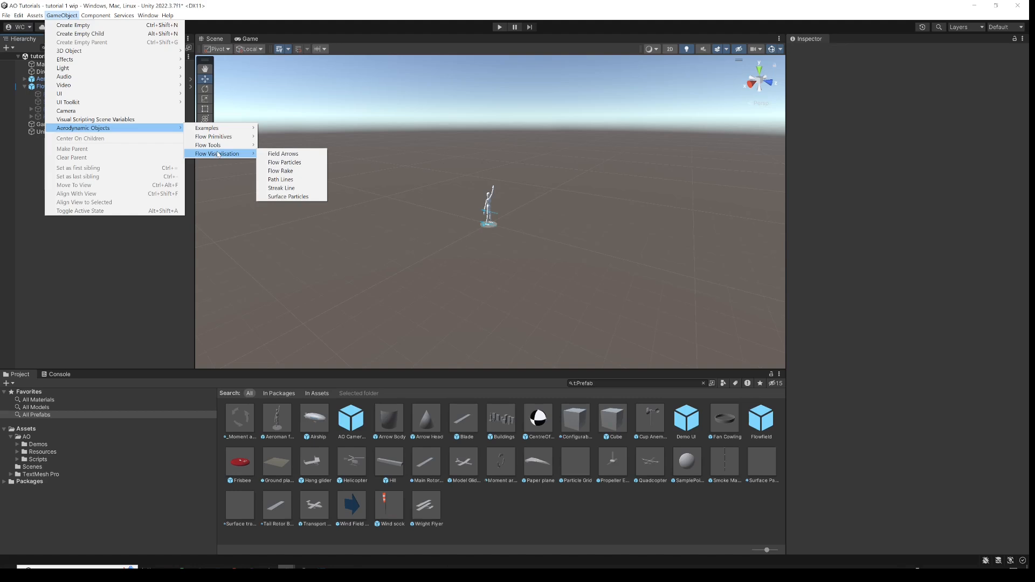
left_click(276, 155)
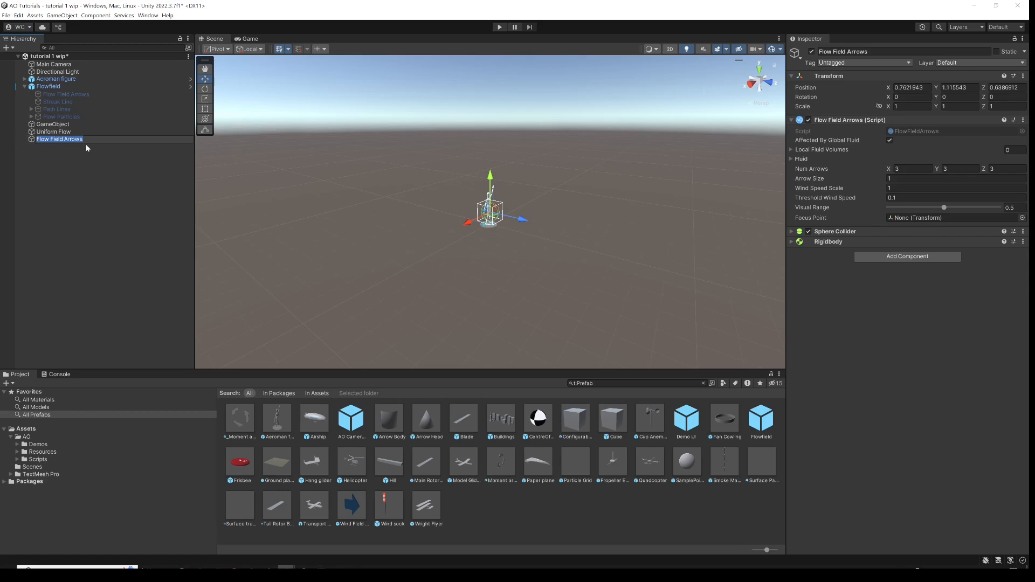
- Delete the root-level GameObject, Uniform Flow and Flow Field Arrows objects from the scene
left_click(41, 125)
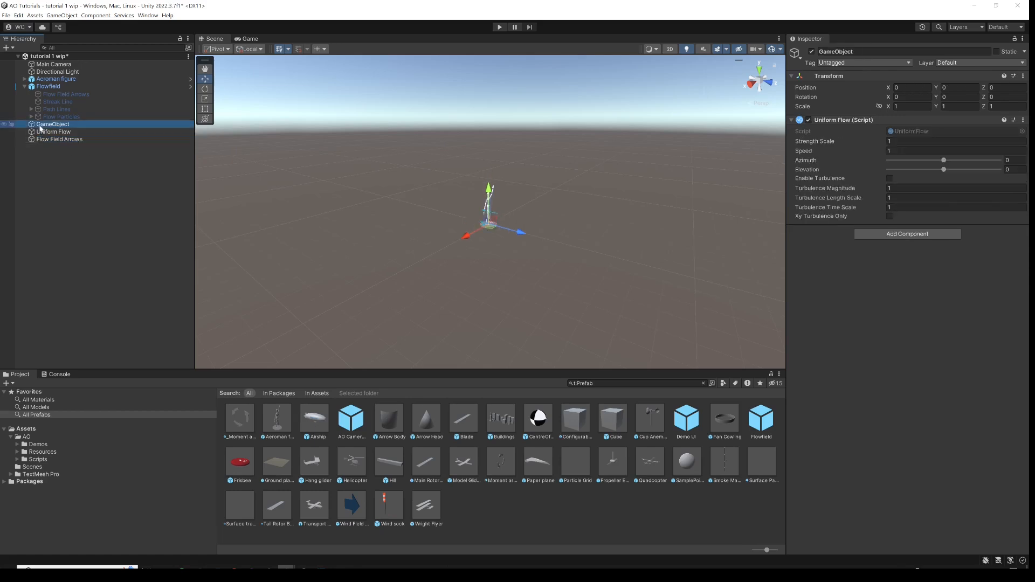
key("Delete")
left_click(40, 125)
key("Delete")
left_click(41, 126)
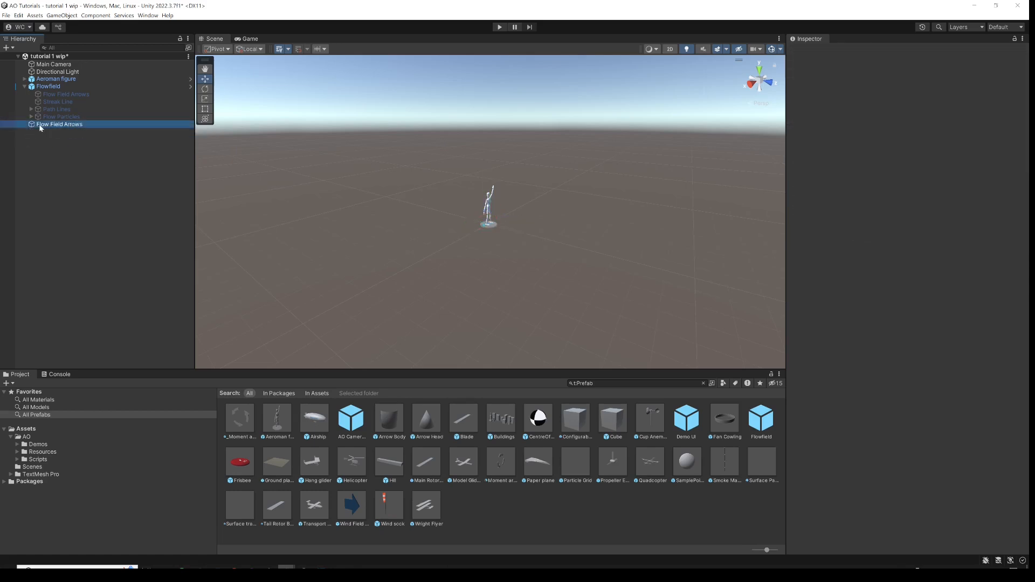
key("Delete")
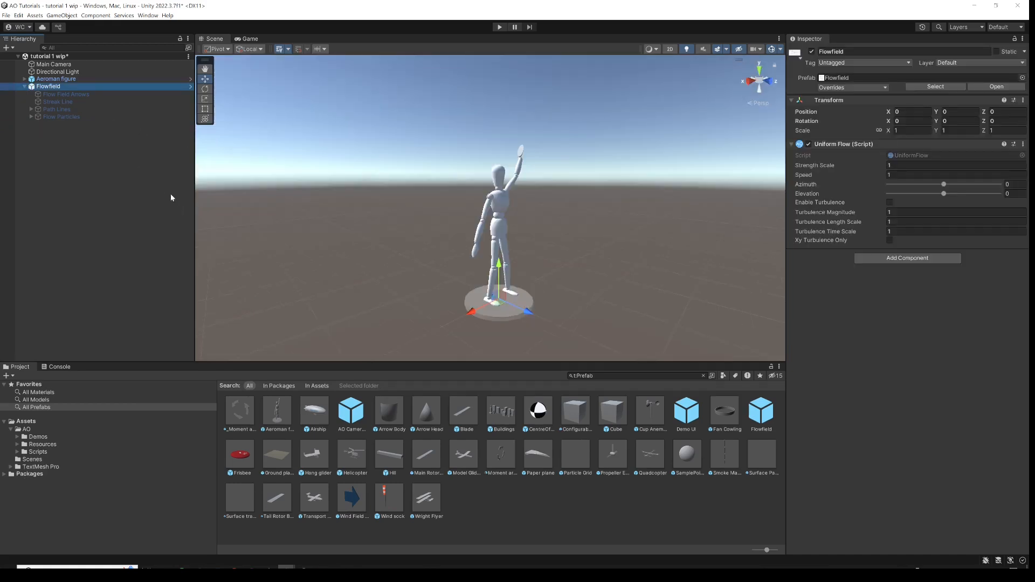
- Set the Flowfield's uniform flow azimuth to 6 and its elevation to -23
left_click(205, 69)
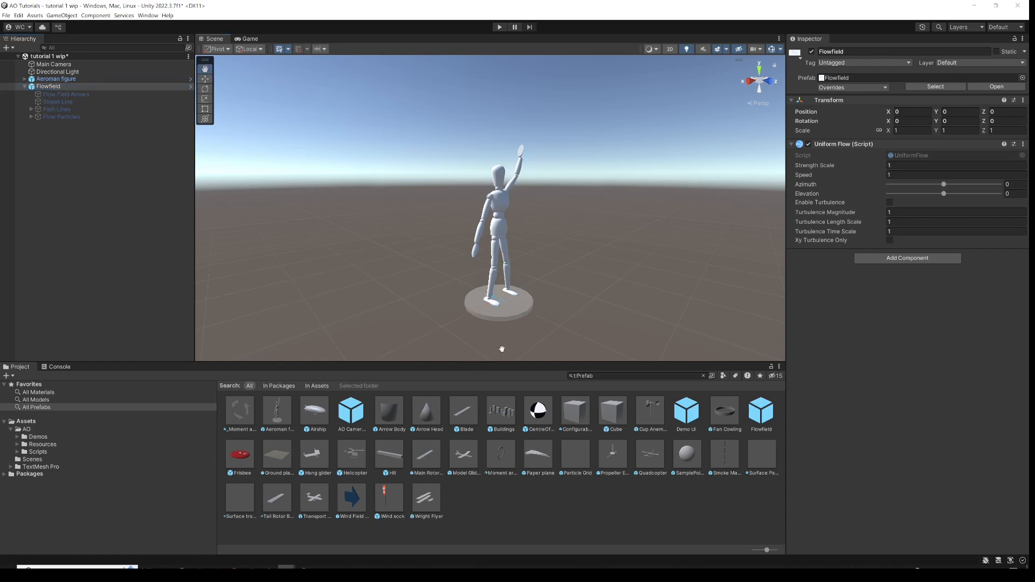
left_click_drag(504, 312, 500, 272)
scroll(502, 300, "up", 1)
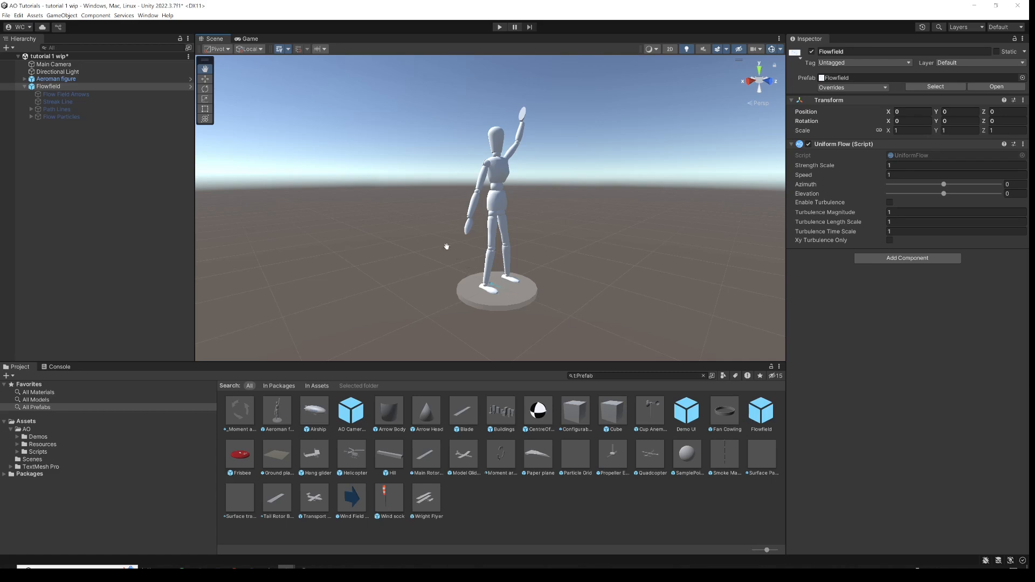
left_click(204, 80)
left_click(206, 70)
mouse_move(944, 188)
left_mouse_down()
mouse_move(916, 186)
mouse_move(986, 187)
mouse_move(937, 196)
left_mouse_up()
- Activate the Flow Field Arrows object inside Flowfield and bring its whole bounding volume into view
scroll(530, 159, "down", 5)
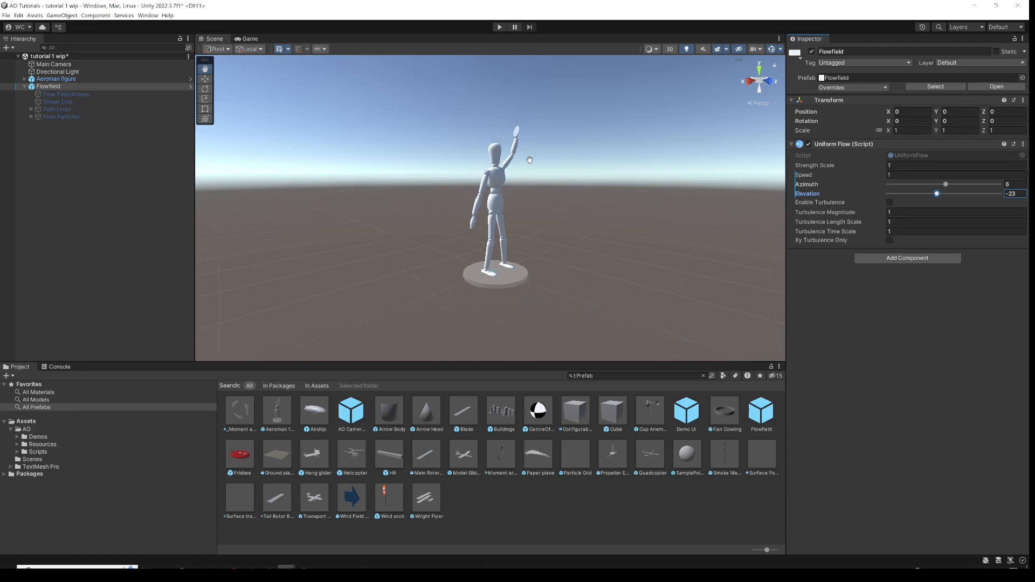
scroll(530, 159, "down", 2)
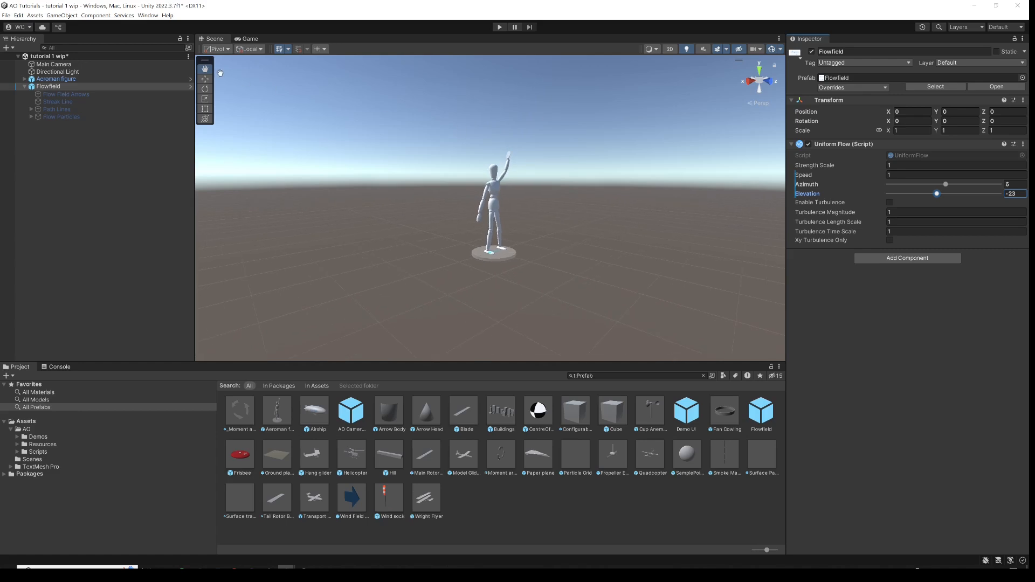
left_click(77, 93)
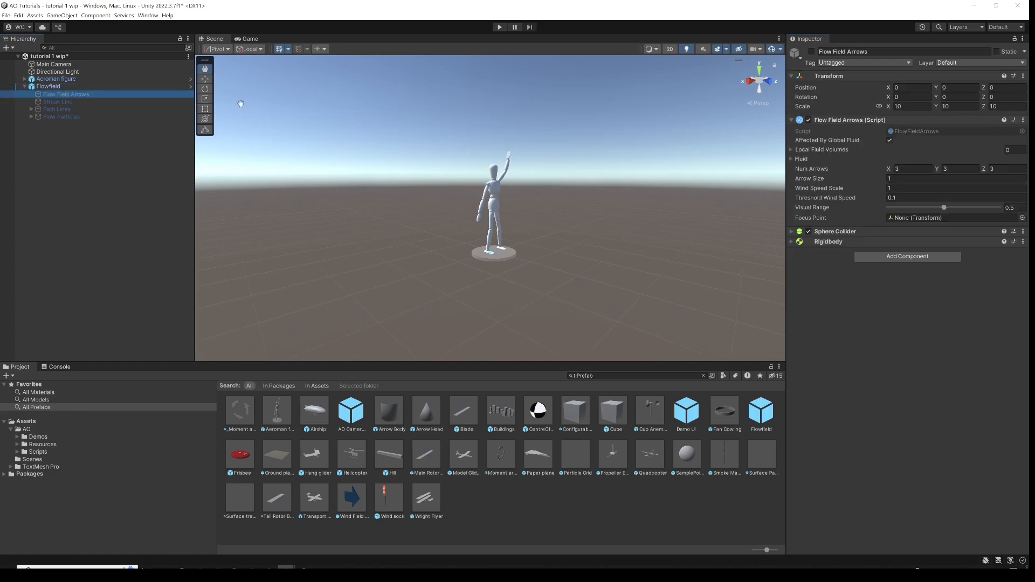
left_click(812, 51)
scroll(561, 114, "down", 5)
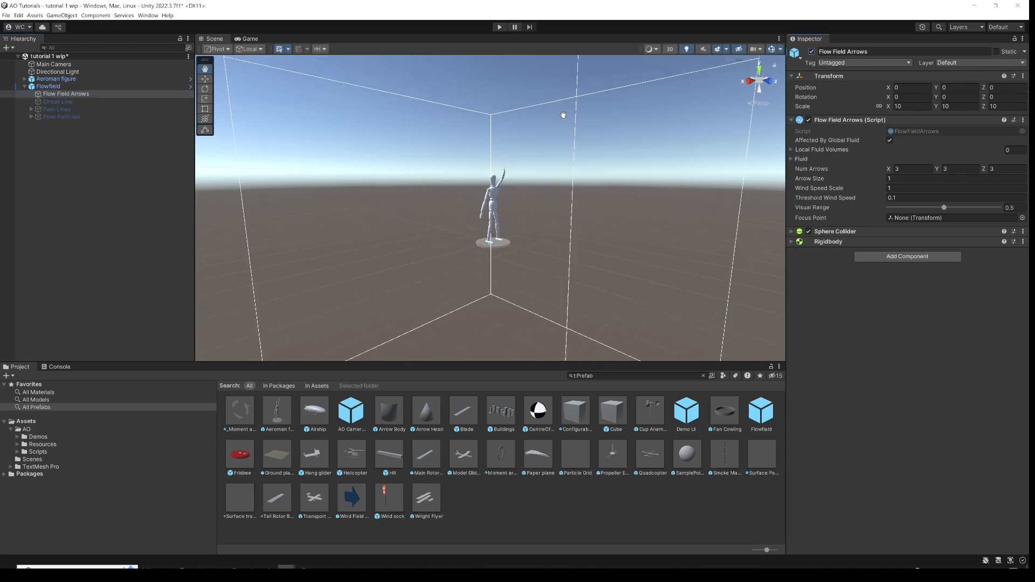
scroll(570, 135, "down", 6)
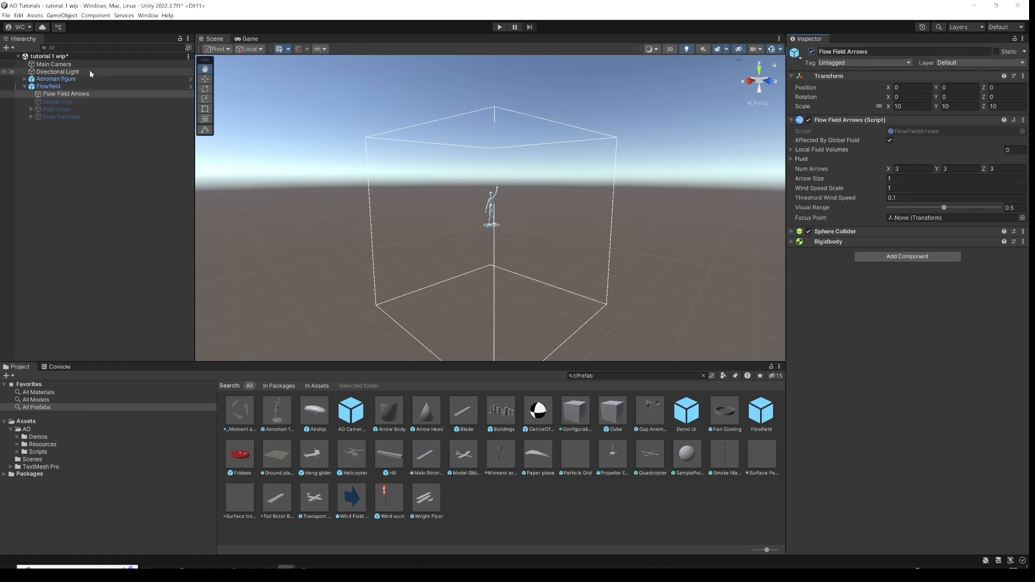
- Open a second Inspector for Flowfield, dock it beside the Project browser and keep it locked on that object
left_click(48, 86)
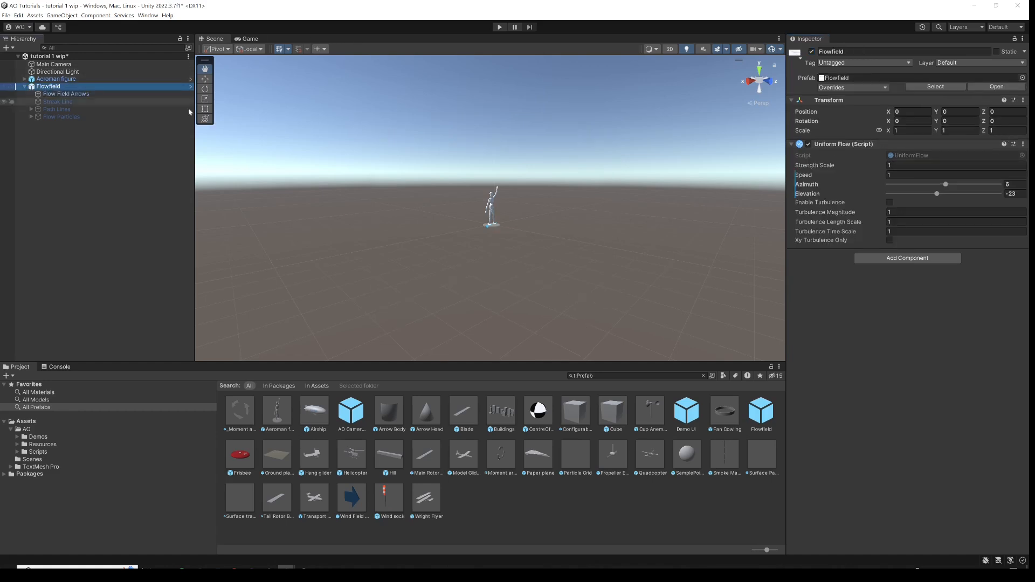
left_click(82, 94)
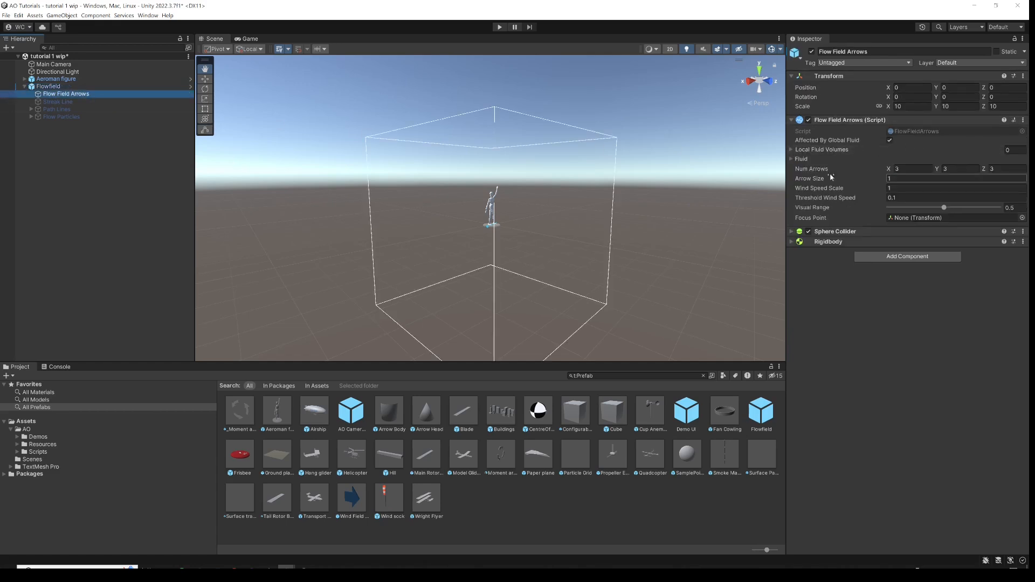
left_click(992, 170)
left_click(51, 87)
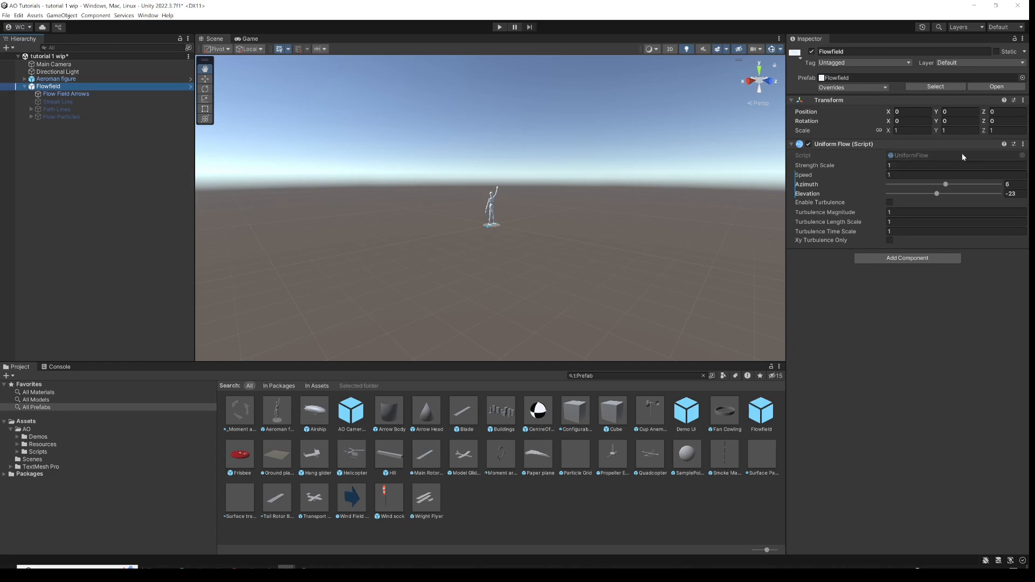
left_click(1023, 38)
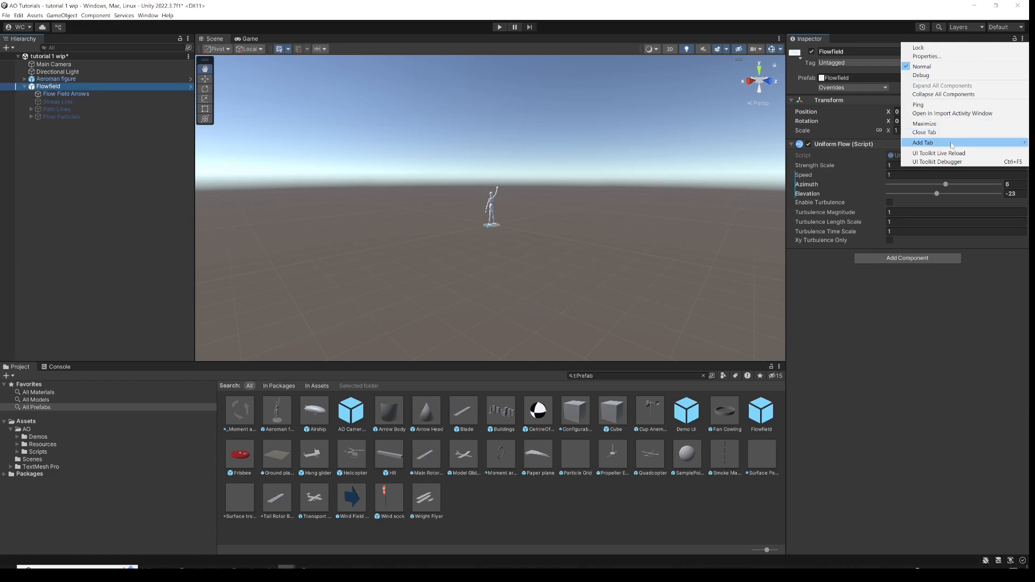
mouse_move(952, 145)
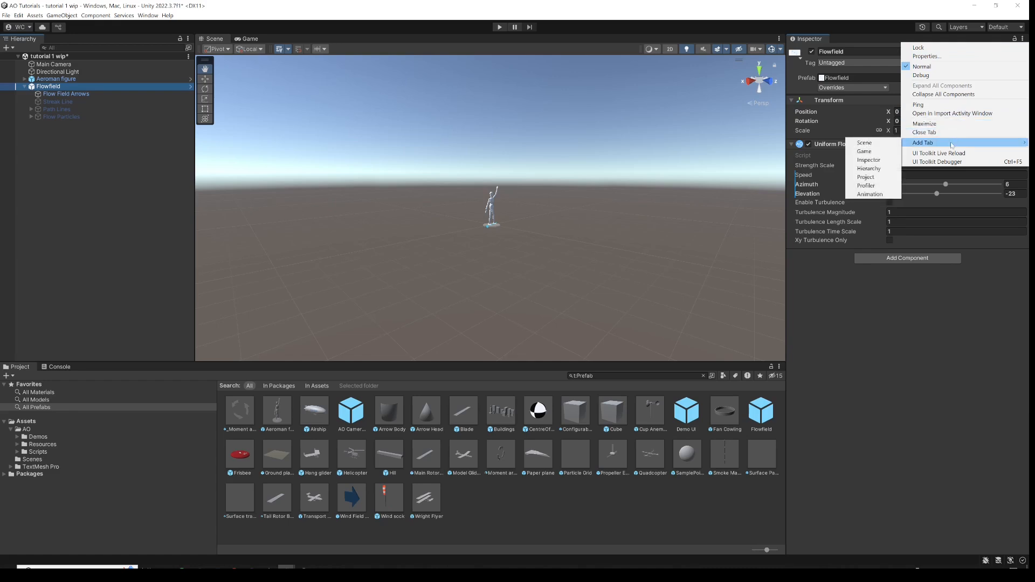
left_click(883, 160)
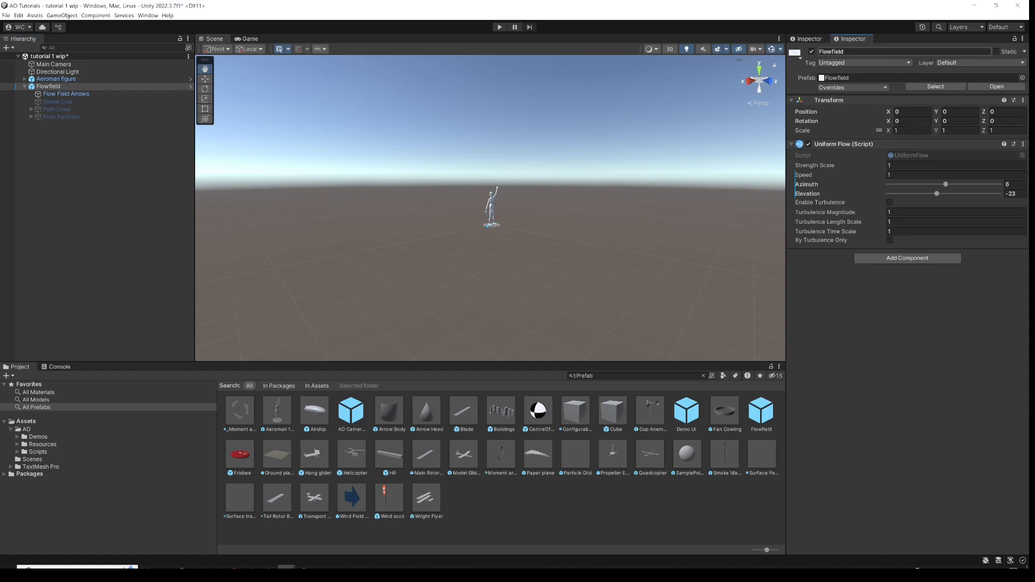
left_click_drag(859, 41, 720, 417)
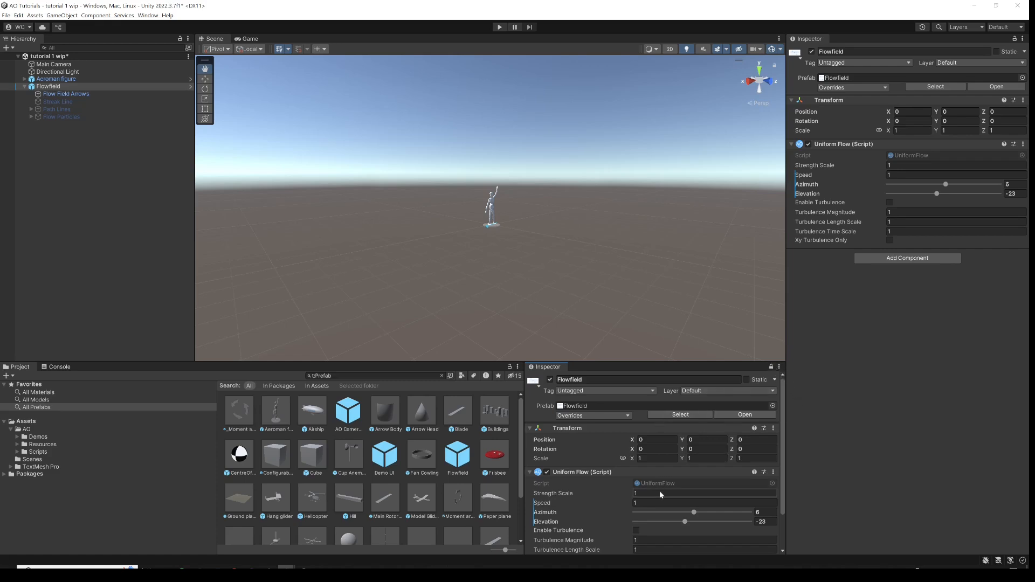
scroll(659, 492, "down", 1)
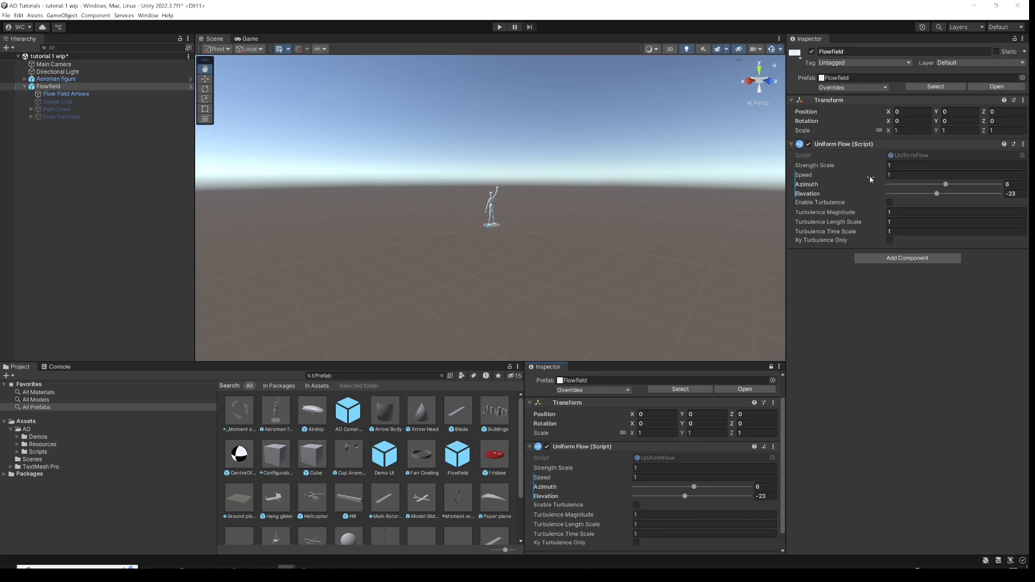
- Run the scene and set both the elevation and azimuth of Flowfield's uniform flow to 0
scroll(523, 204, "up", 5)
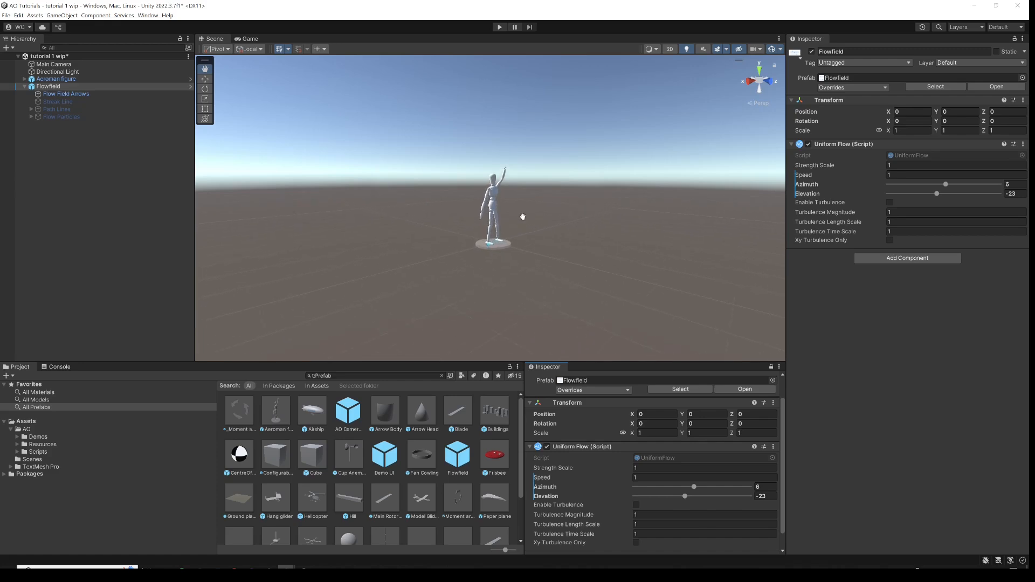
scroll(523, 217, "up", 1)
left_click(500, 27)
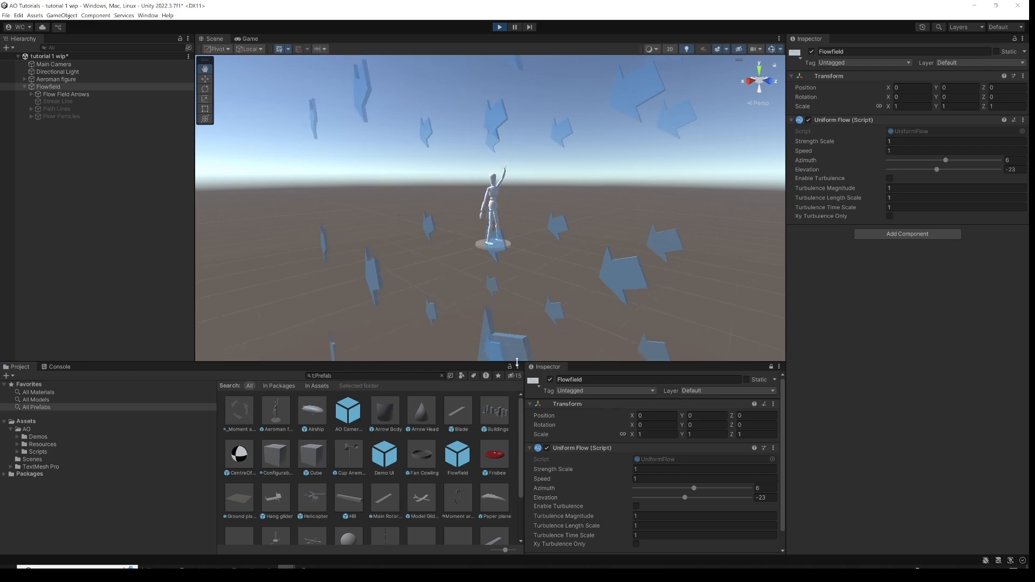
left_click_drag(517, 362, 518, 369)
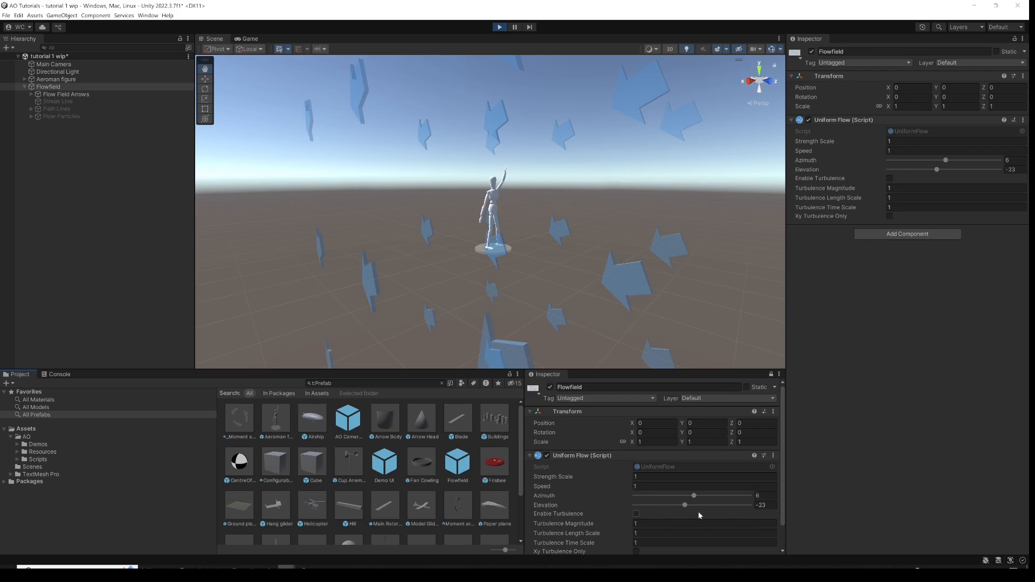
left_click(768, 506)
type("0")
left_click(765, 496)
type("0")
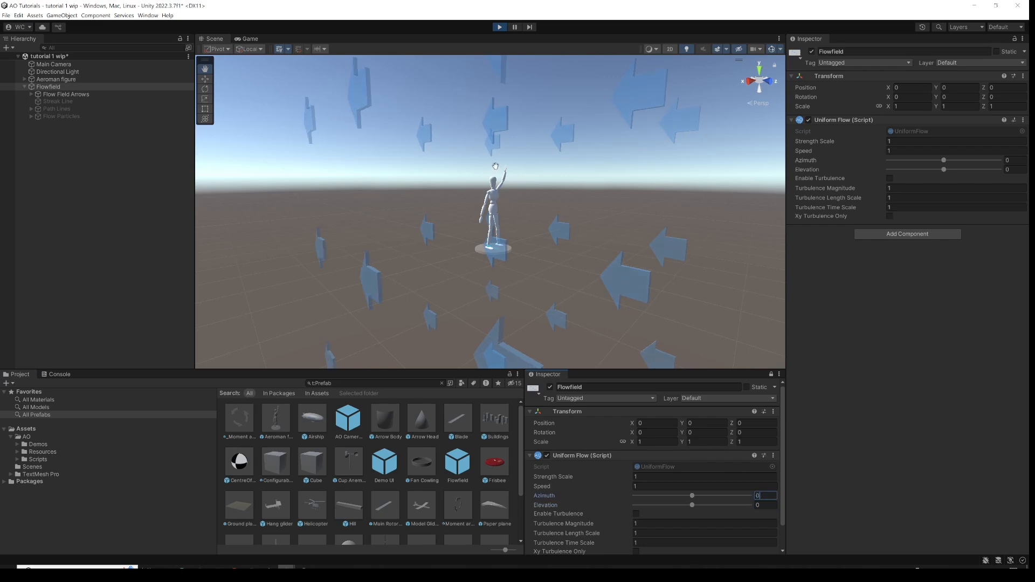
- Adjust Flowfield's uniform flow to azimuth 13, elevation 10 and speed 2.03 in the running scene
mouse_move(692, 496)
left_mouse_down()
mouse_move(712, 493)
mouse_move(696, 506)
left_mouse_up()
mouse_move(550, 487)
left_mouse_down()
mouse_move(626, 487)
mouse_move(560, 483)
left_mouse_up()
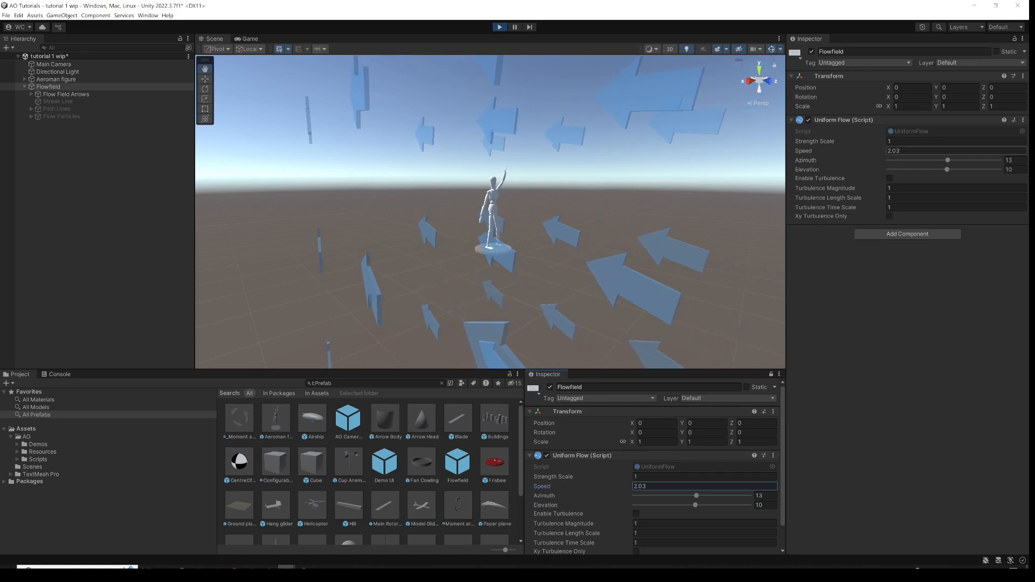
mouse_move(863, 186)
- Set the Flow Field Arrows' wind speed scale to 0.52 in the running scene and stop it
left_click(66, 94)
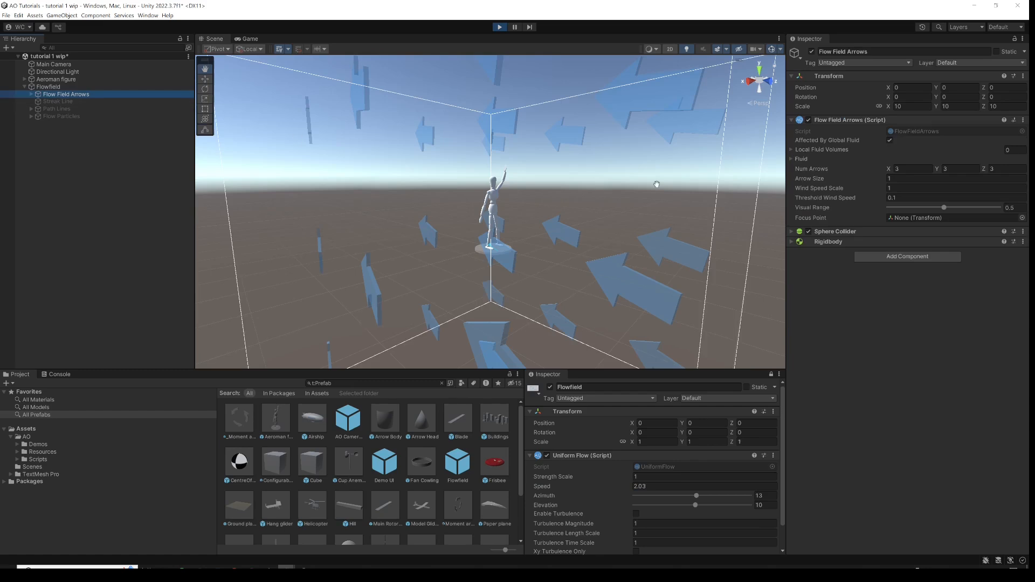
left_click_drag(823, 192, 814, 189)
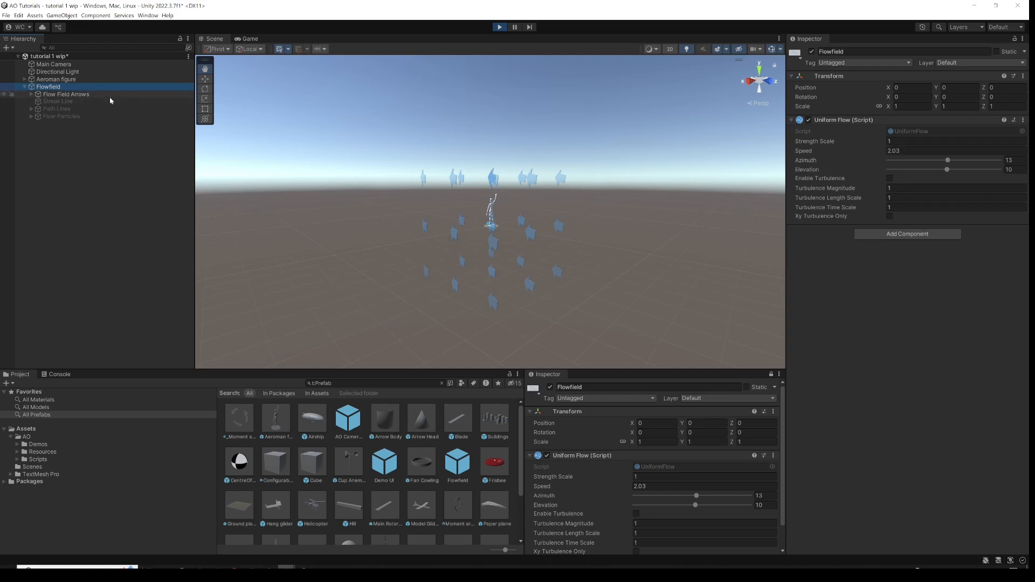
key("Down")
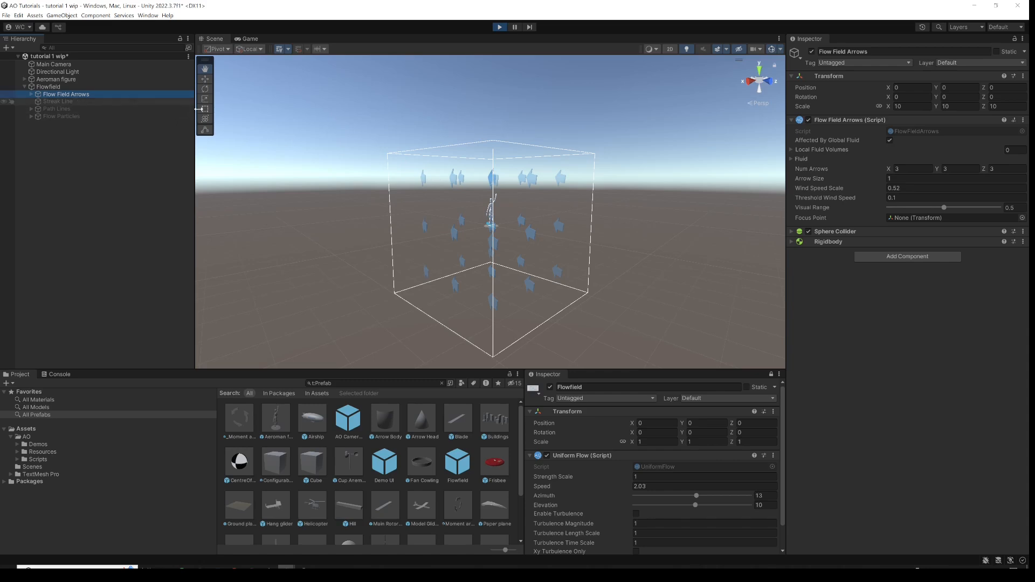
left_click(499, 28)
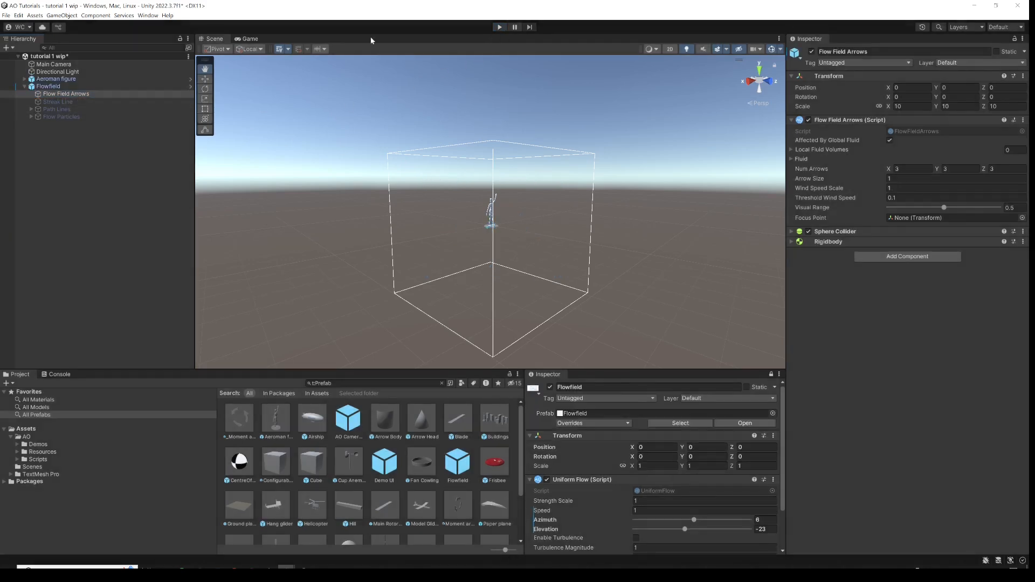
- Activate the Streak Line object inside Flowfield
left_click(59, 102)
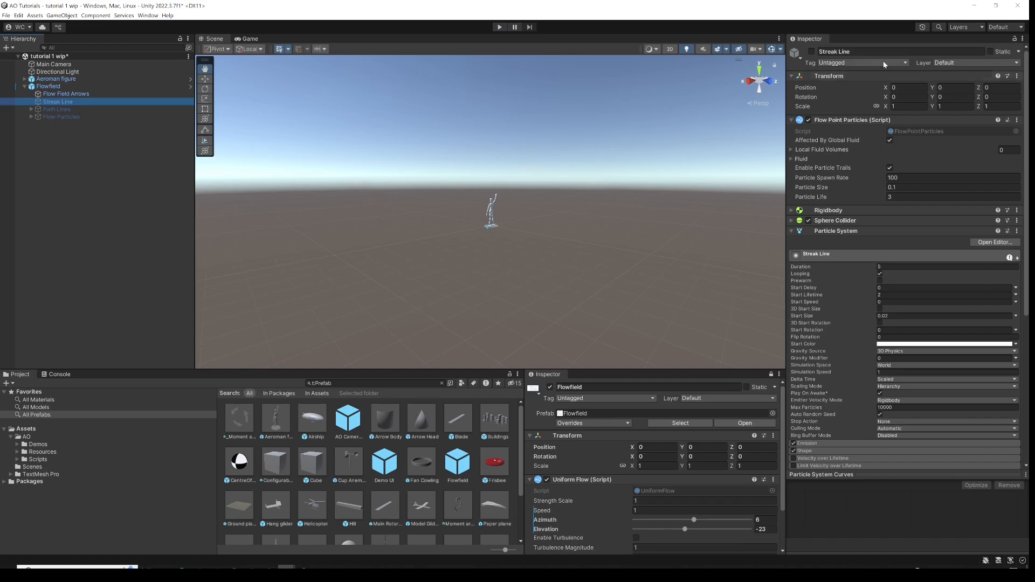
left_click(813, 52)
left_click(812, 52)
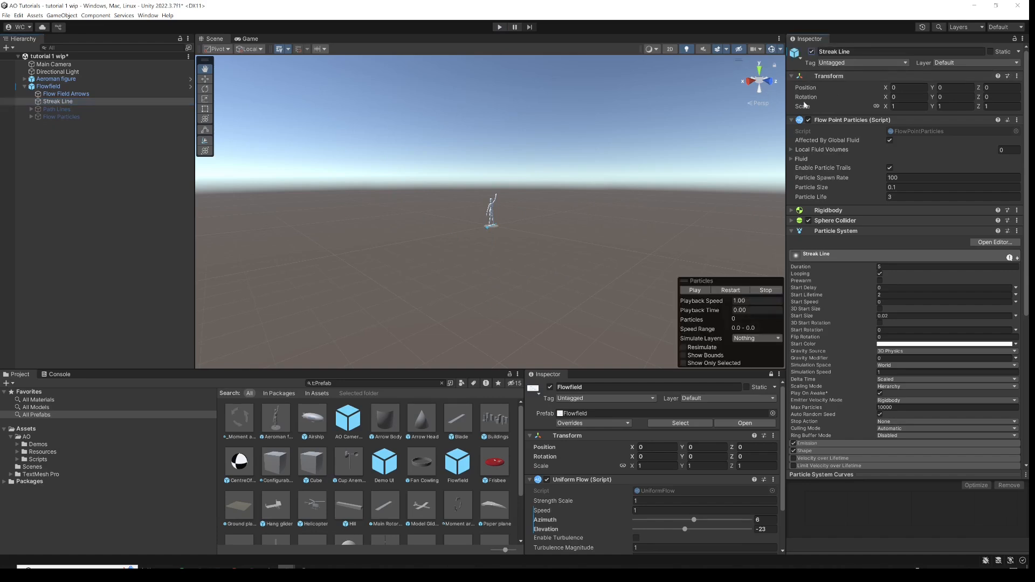
- Run the scene, examine the streak line at the figure's base from several angles, and stop it
left_click(498, 28)
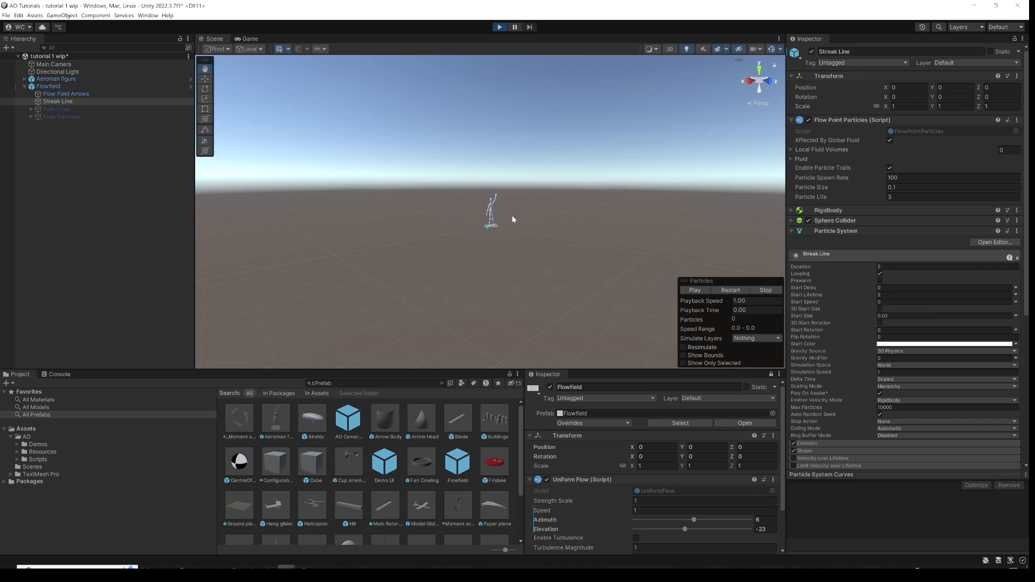
scroll(511, 247, "up", 5)
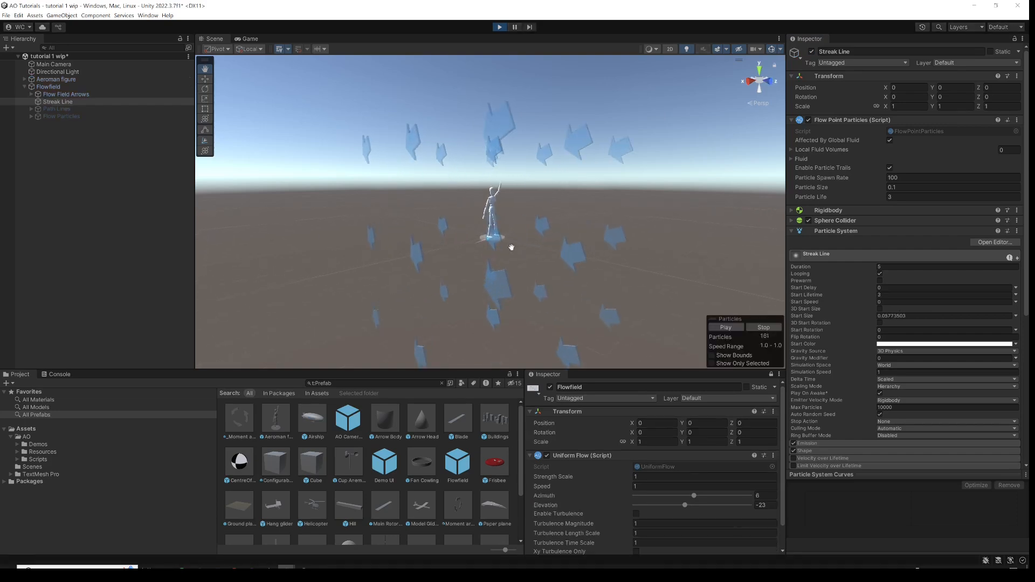
left_click_drag(512, 248, 557, 269, "alt")
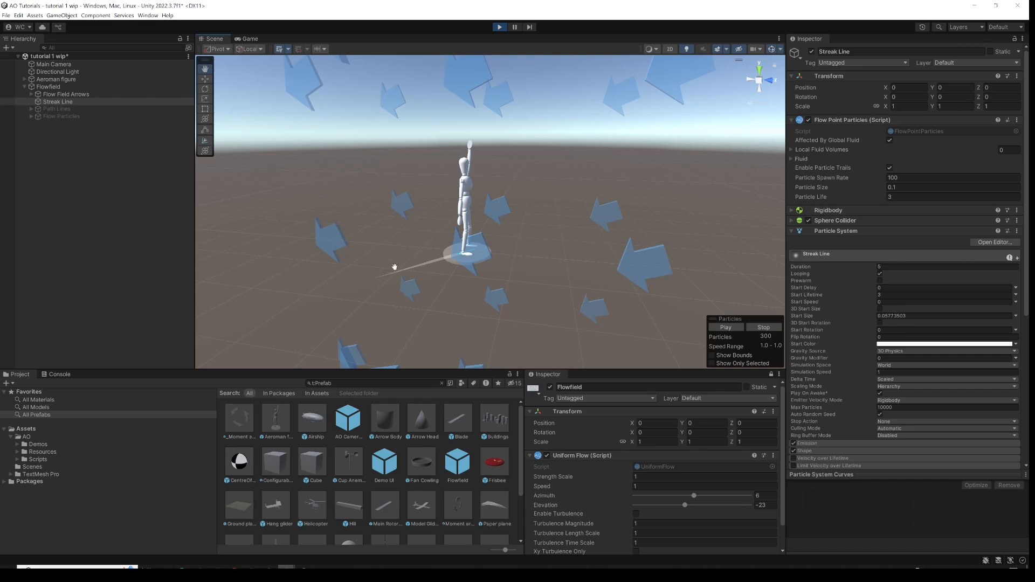
left_click_drag(462, 268, 420, 280, "alt")
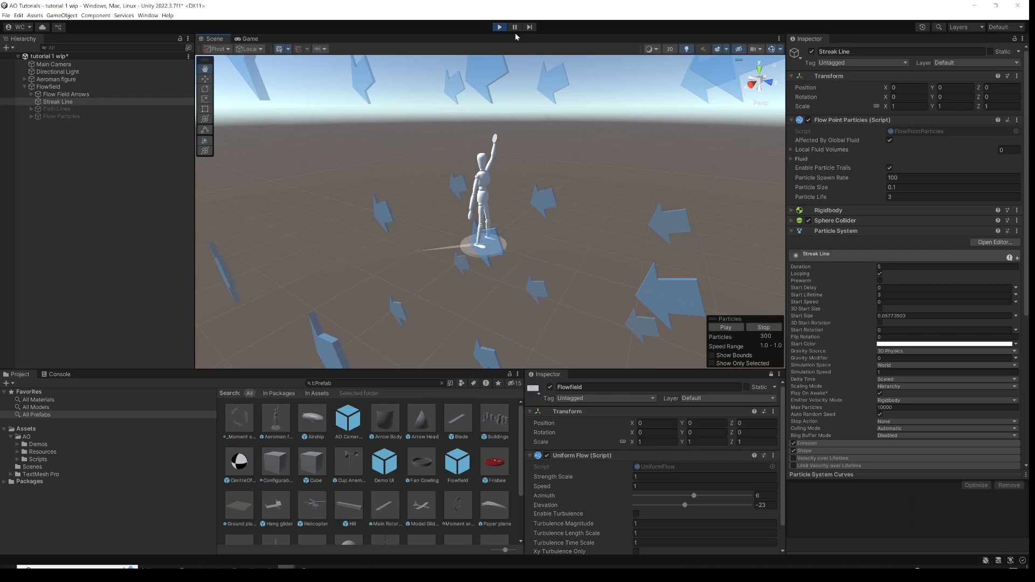
left_click(499, 27)
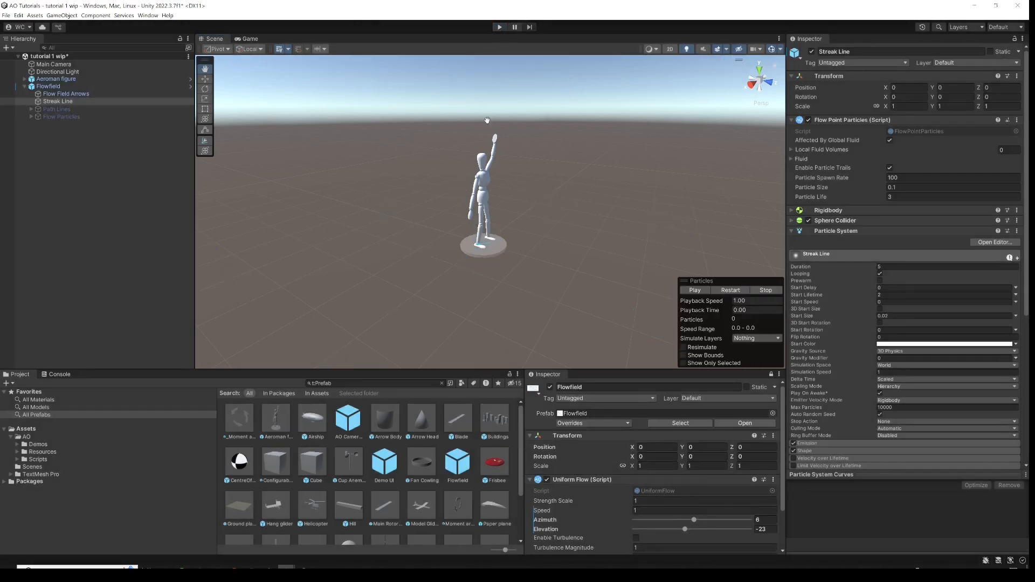
- Move the Streak Line to the figure's raised hand, at about X -0.529 and Y 2.23
left_click(57, 103)
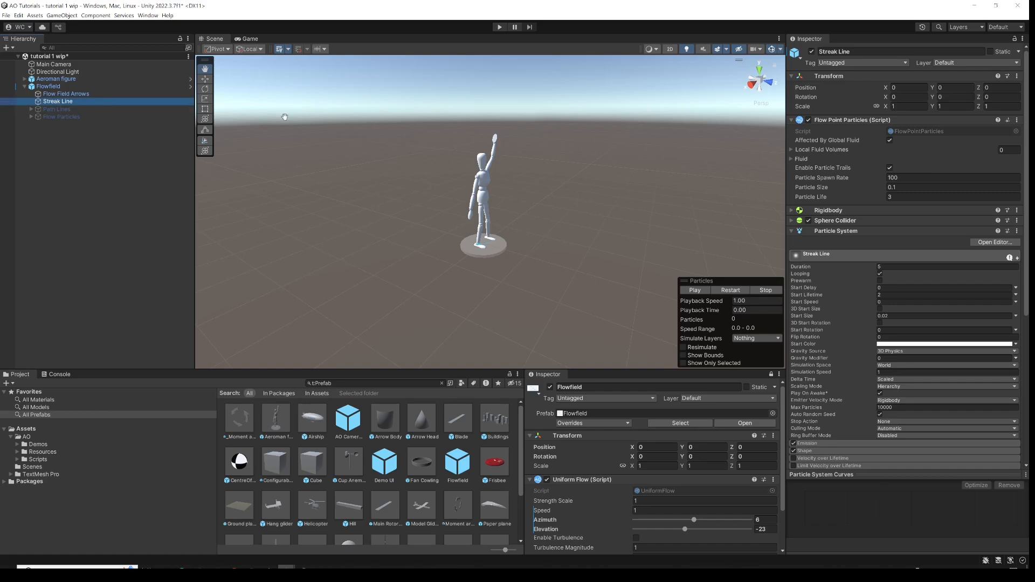
left_click(205, 79)
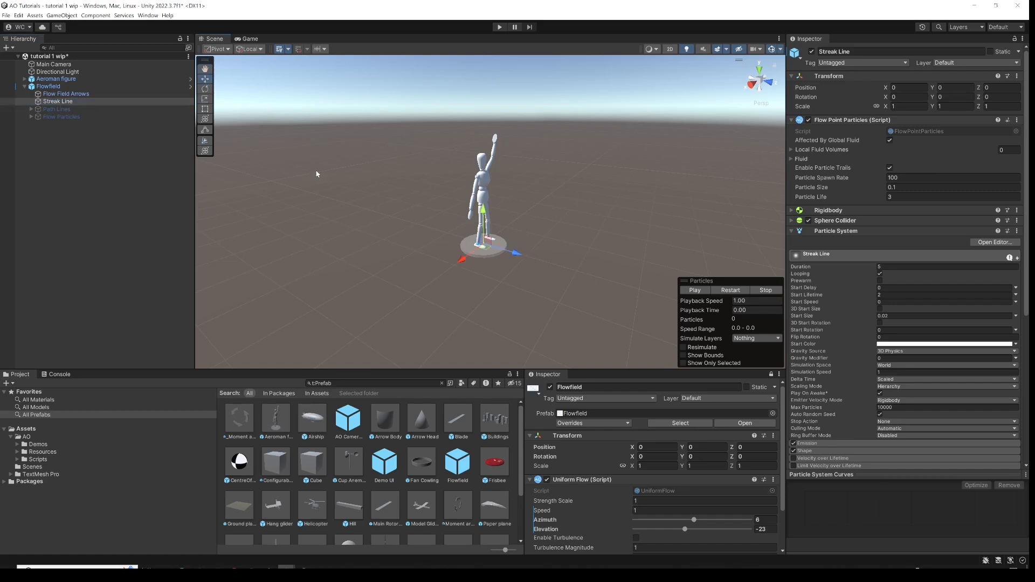
left_click(751, 84)
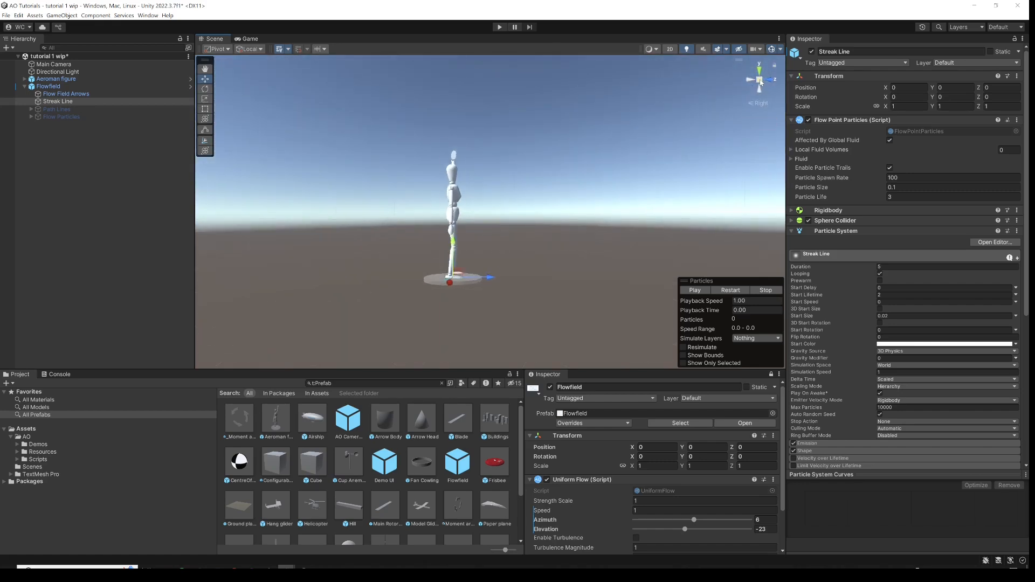
left_click_drag(445, 257, 452, 103)
left_click(770, 82)
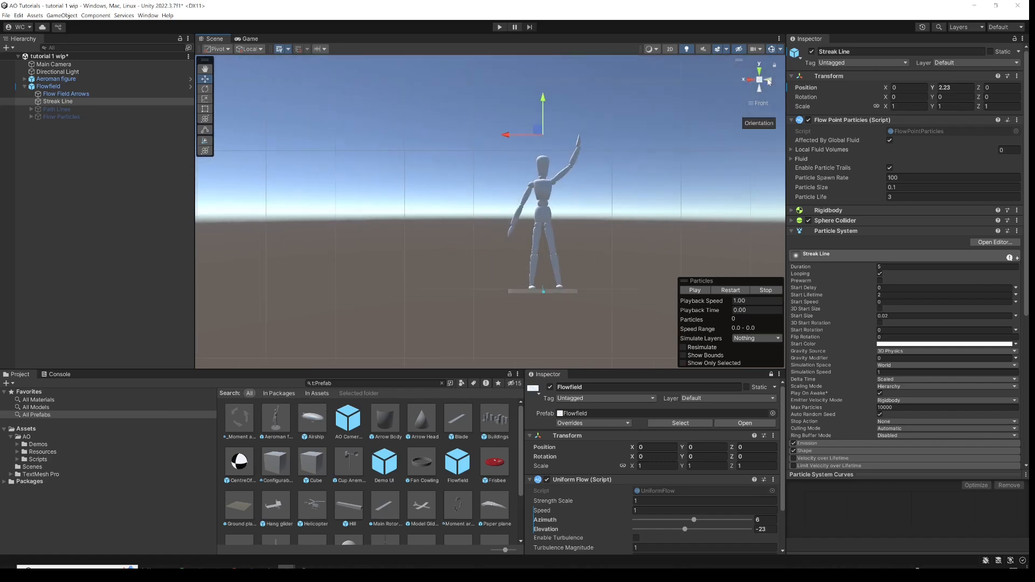
left_click_drag(510, 137, 545, 138)
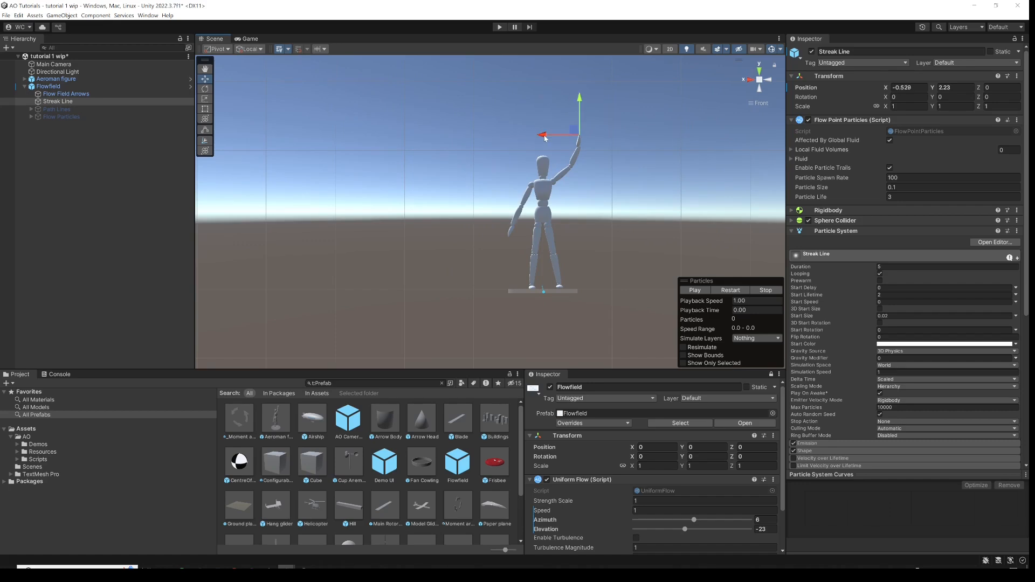
left_click_drag(407, 185, 537, 227, "alt")
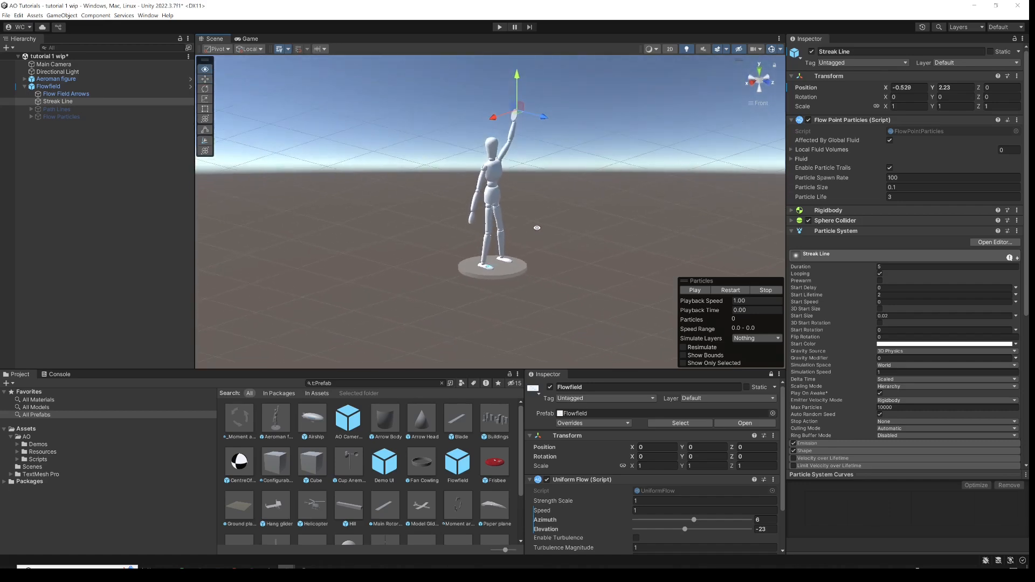
left_click(753, 104)
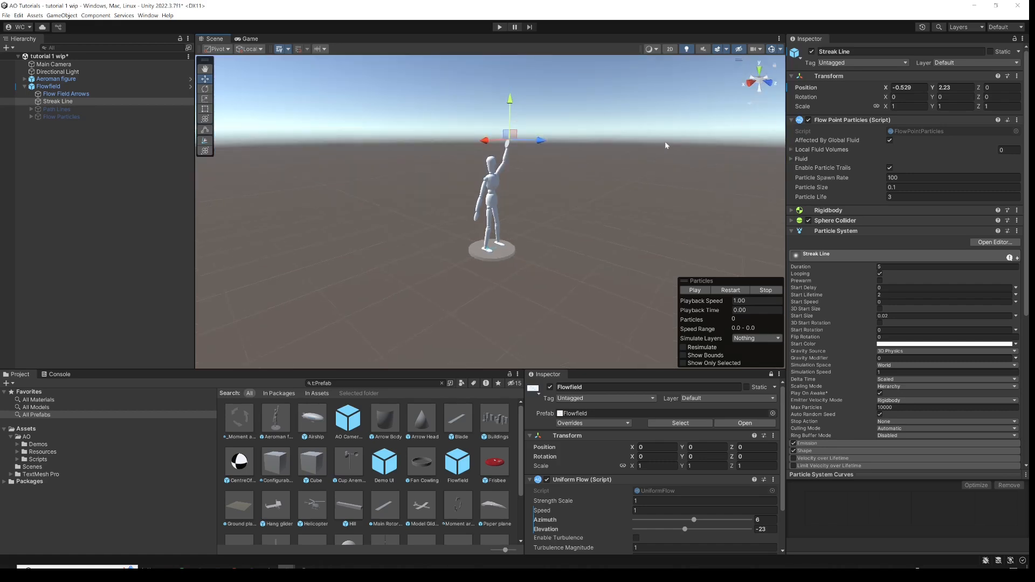
- Deactivate the Flow Field Arrows object inside Flowfield and run the scene
left_click(103, 94)
left_click(811, 51)
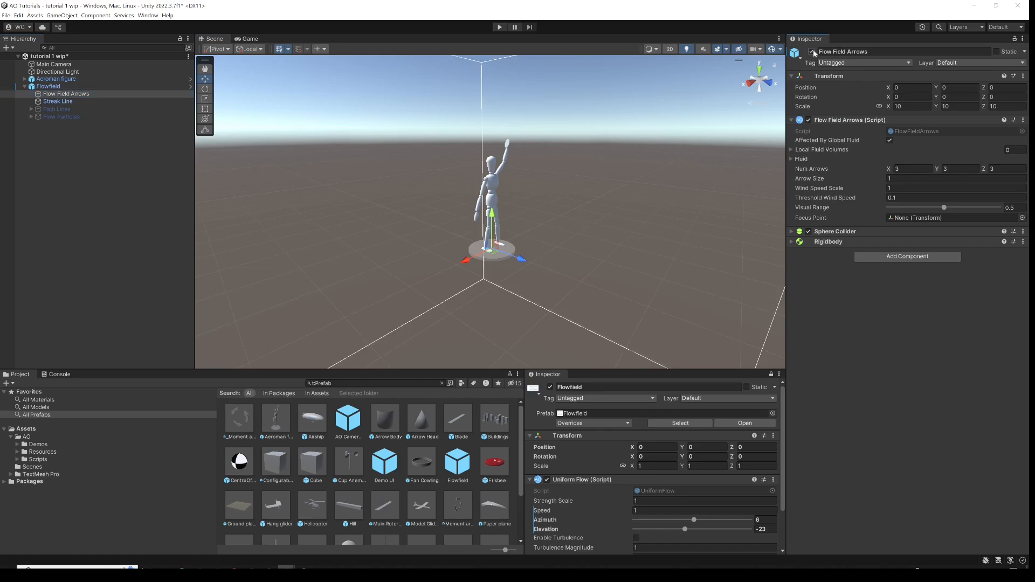
left_click(499, 27)
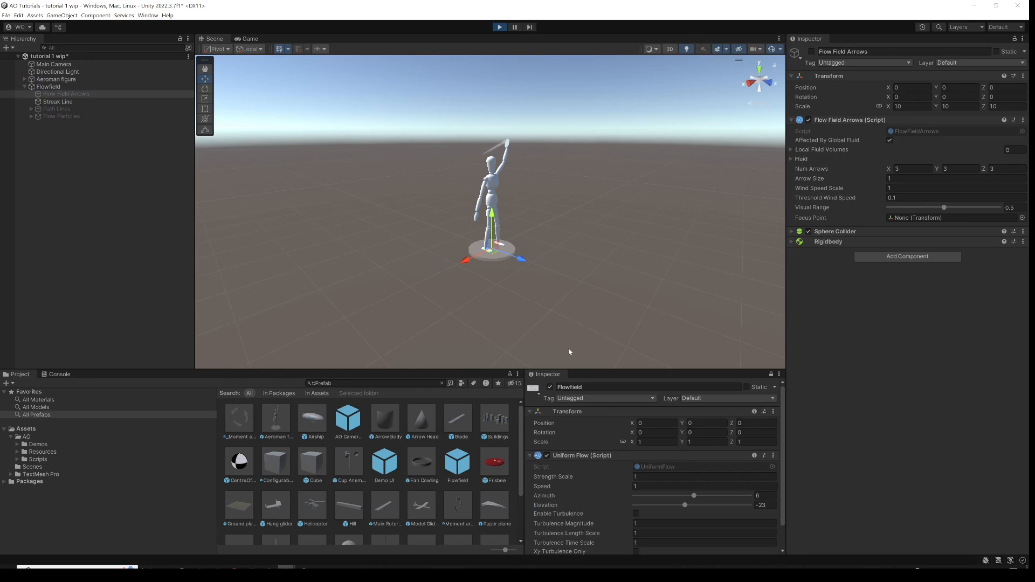
- Zero the uniform flow's elevation and azimuth in the running scene, and adjust both to -9
left_click(765, 506)
type("0")
left_click(764, 495)
type("0")
scroll(691, 485, "down", 1)
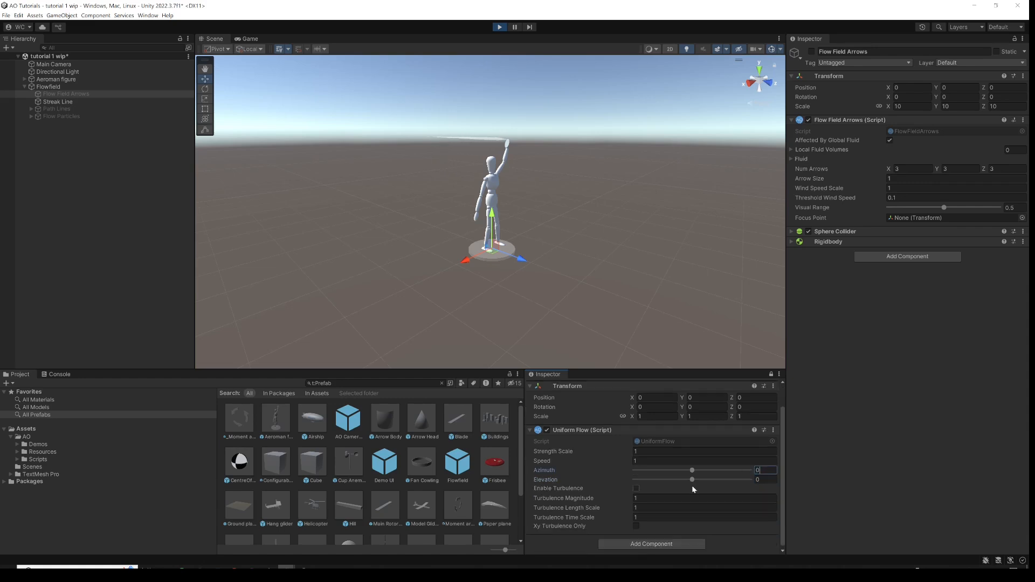
mouse_move(693, 471)
left_mouse_down()
mouse_move(644, 473)
mouse_move(715, 480)
mouse_move(665, 478)
mouse_move(688, 478)
left_mouse_up()
left_click(688, 471)
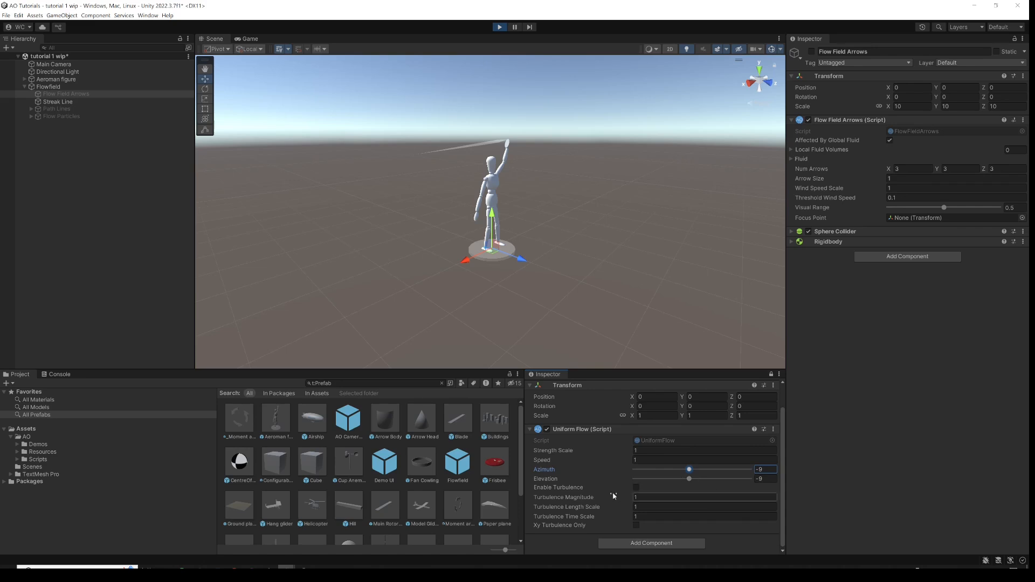
- Enable turbulence on the running uniform flow, vary its magnitude and return it to 1, and set the turbulence time scale to 0
left_click(636, 487)
left_click_drag(580, 501, 595, 501)
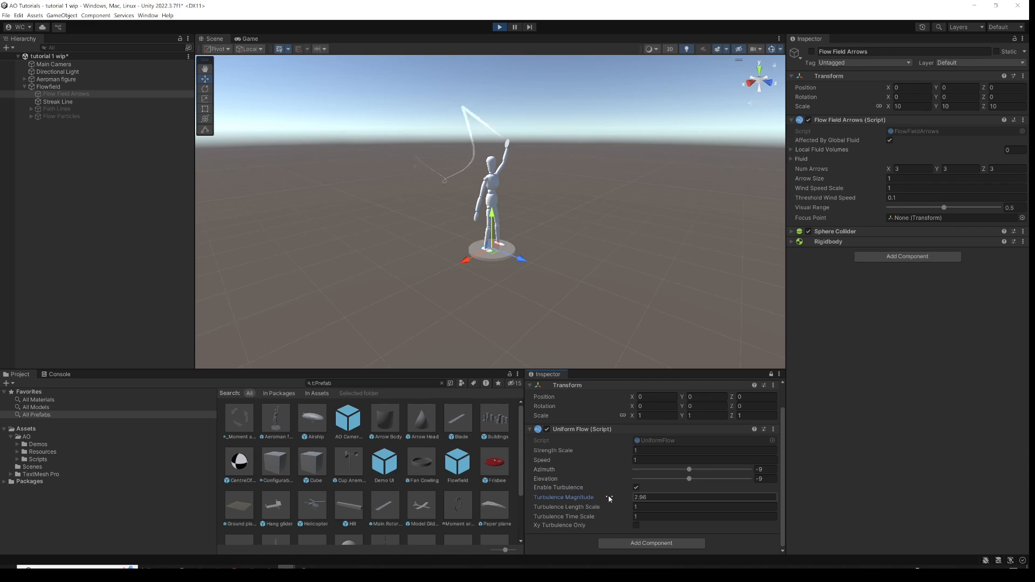
left_click_drag(615, 498, 571, 490)
left_click(655, 518)
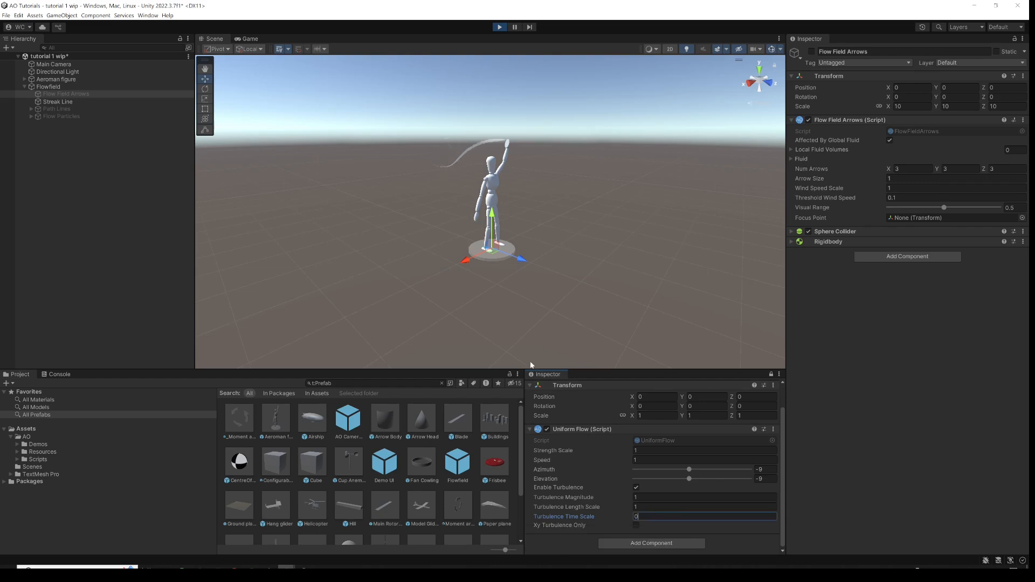
left_click_drag(487, 243, 666, 238, "alt")
left_click_drag(431, 260, 543, 257, "alt")
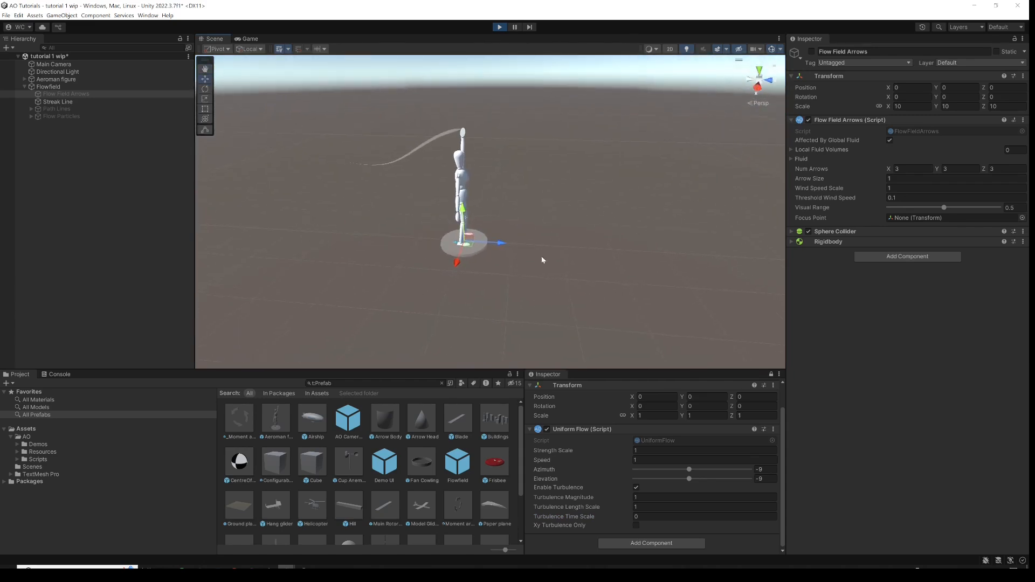
- Vary the uniform flow's turbulence scales, bringing the length scale to 0.94 and the time scale to 2.28
left_click_drag(574, 509, 607, 500)
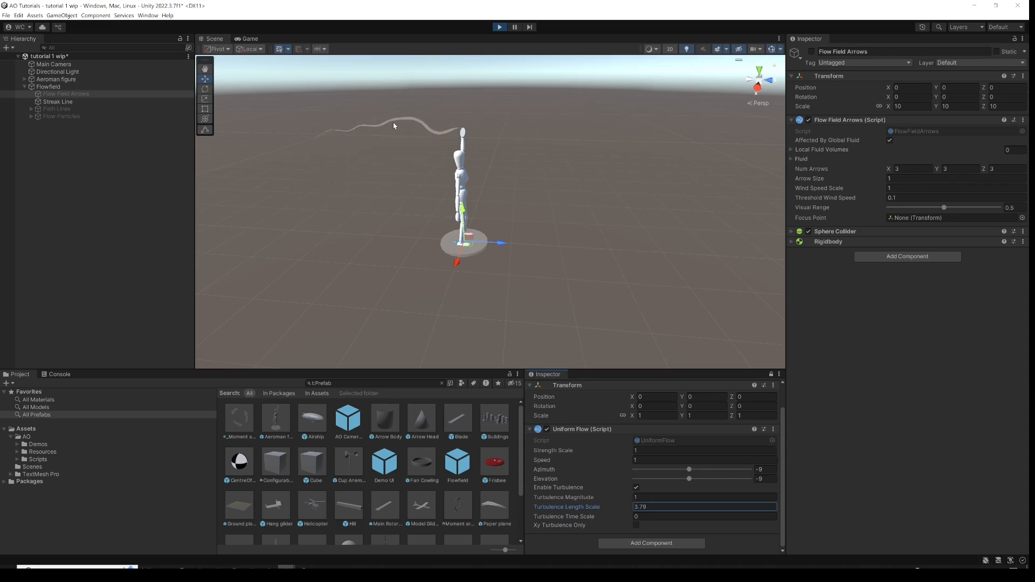
mouse_move(574, 507)
left_mouse_down()
mouse_move(551, 509)
mouse_move(562, 519)
left_mouse_up()
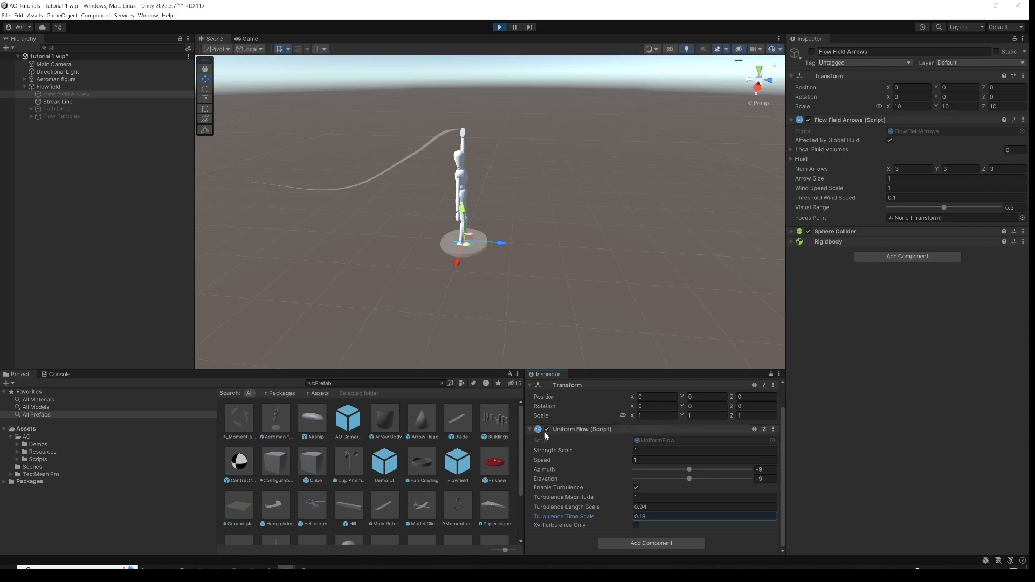
left_click_drag(559, 519, 556, 519)
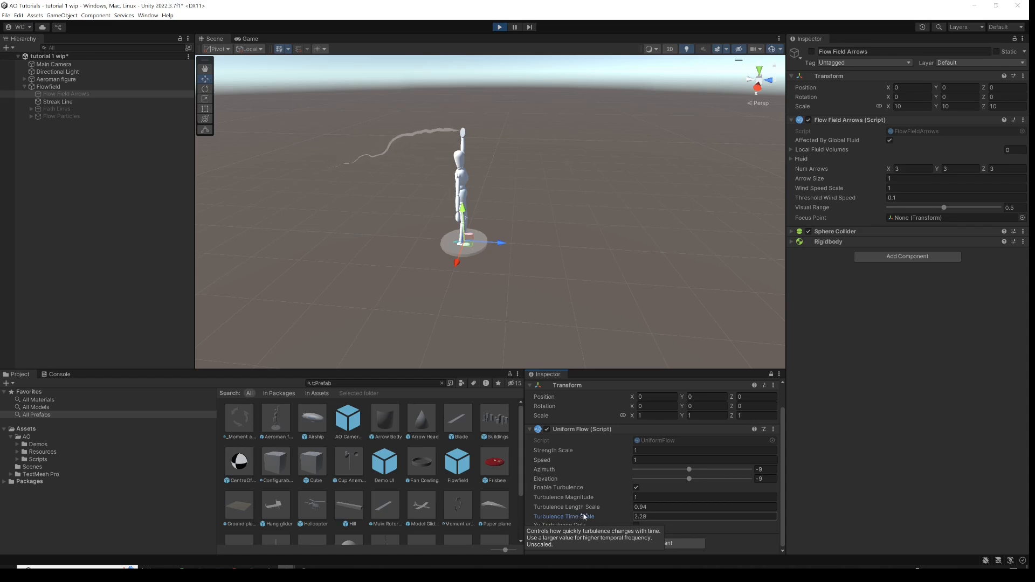
- Examine the turbulent streak line at the figure's raised hand from several angles, and stop the scene
left_click_drag(513, 215, 423, 227, "alt")
left_click_drag(591, 186, 606, 105, "alt")
left_click_drag(378, 107, 673, 200, "alt")
left_click_drag(420, 135, 586, 126, "alt")
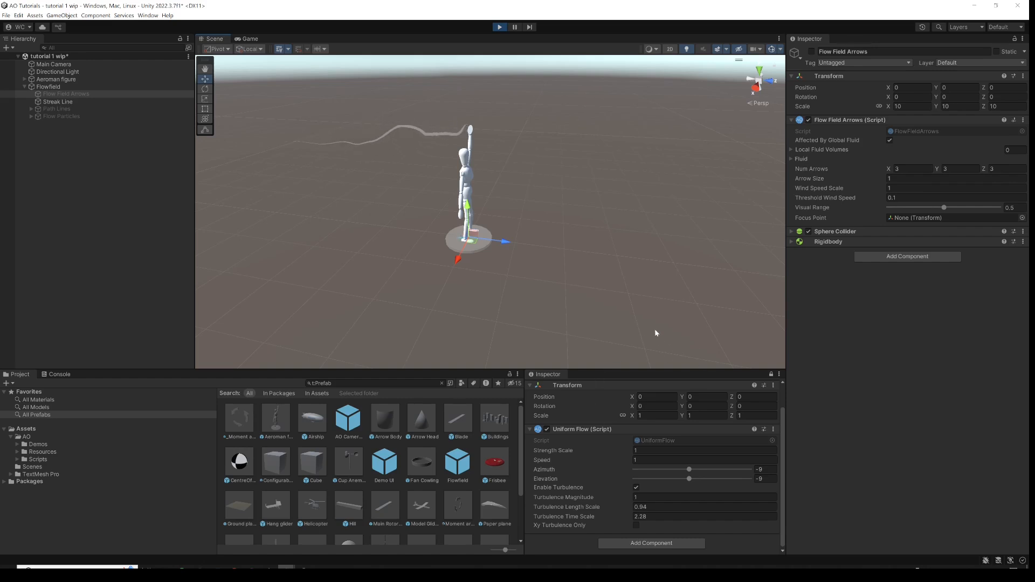
left_click(500, 27)
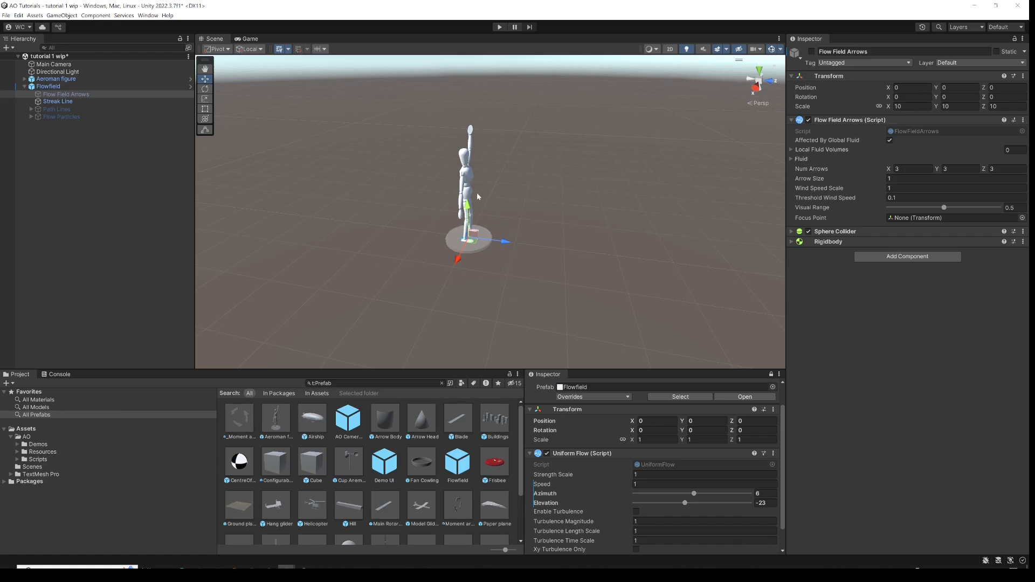
- Activate the Path Lines object inside Flowfield and deactivate the Streak Line
left_click(57, 109)
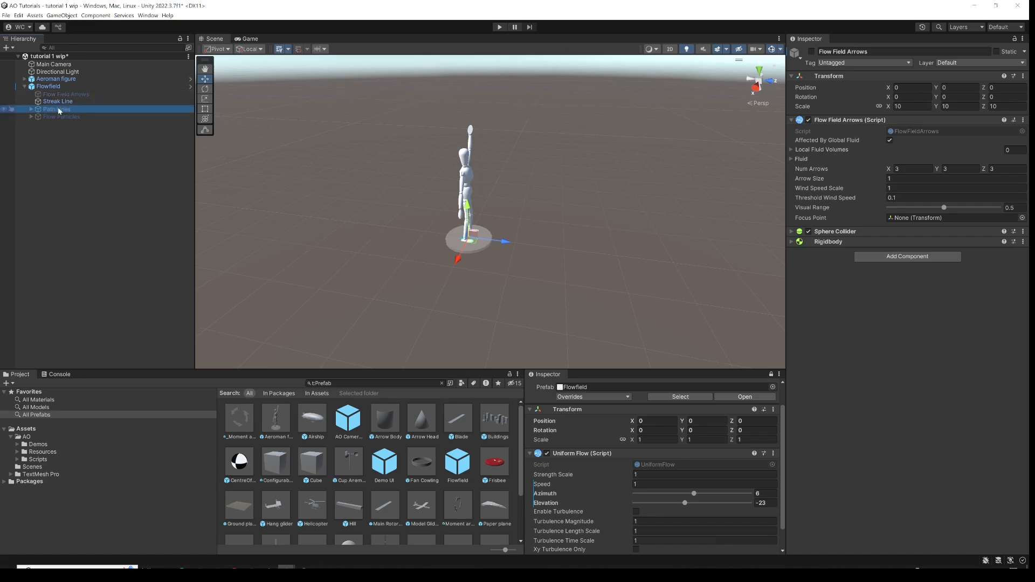
left_click(812, 51)
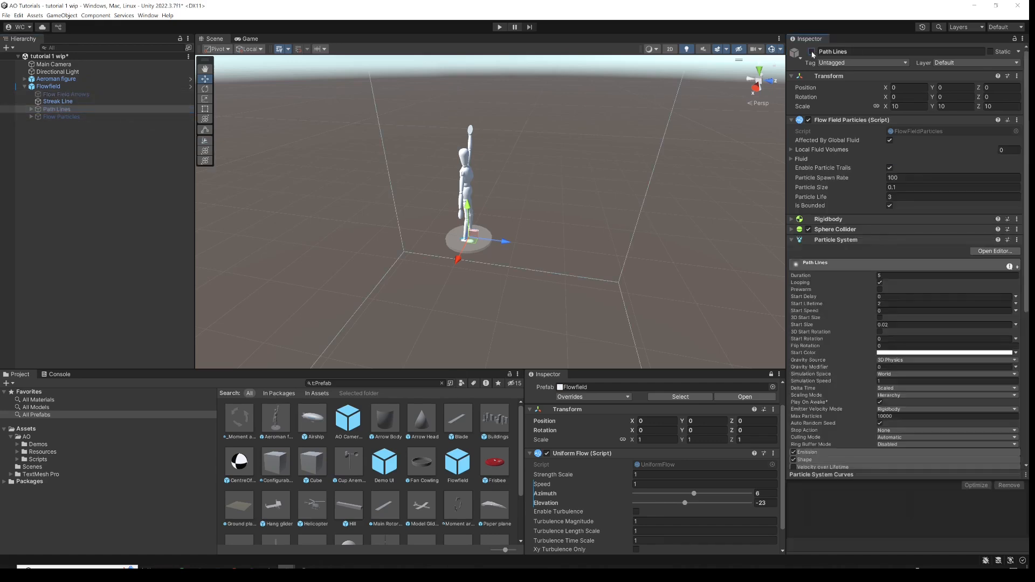
left_click(52, 102)
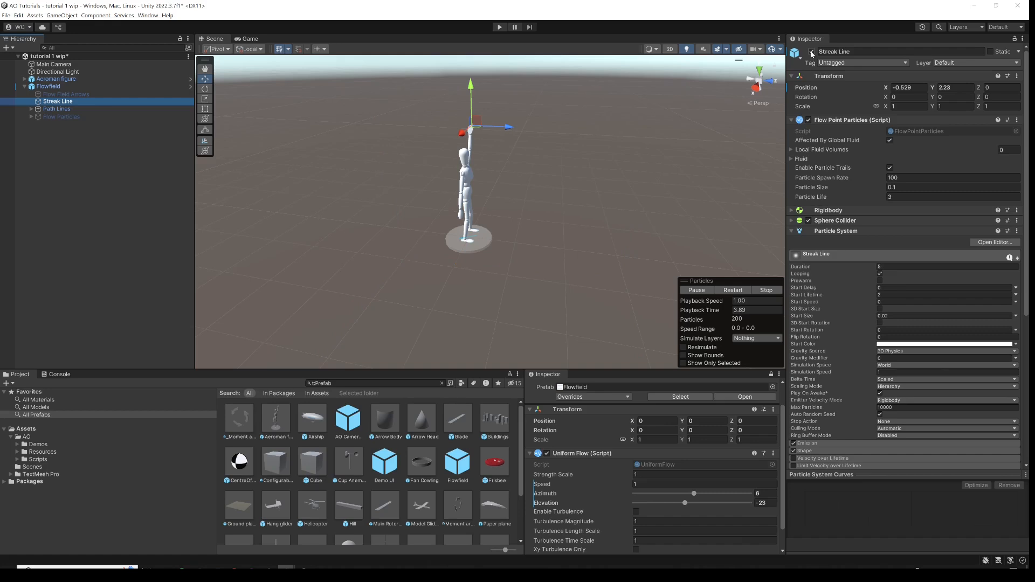
left_click(812, 52)
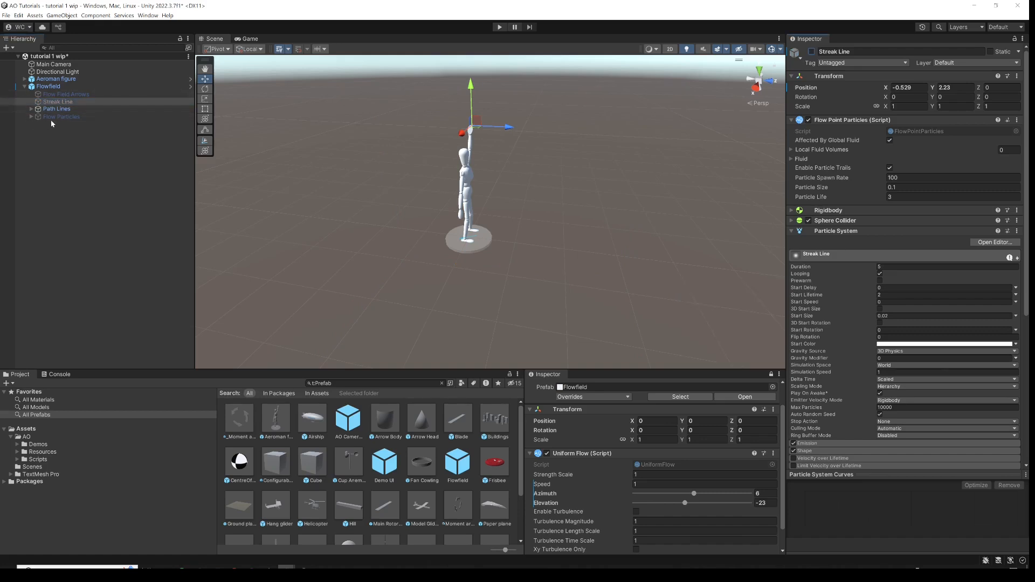
- Run the scene with Path Lines selected, and adjust the uniform flow's azimuth to 57 and elevation to -17
left_click(39, 109)
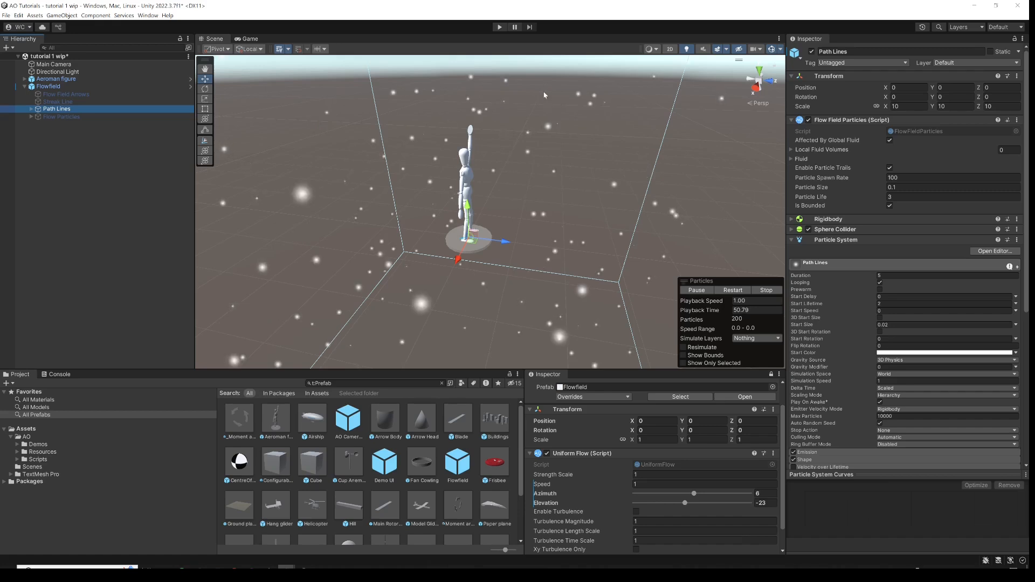
left_click(499, 27)
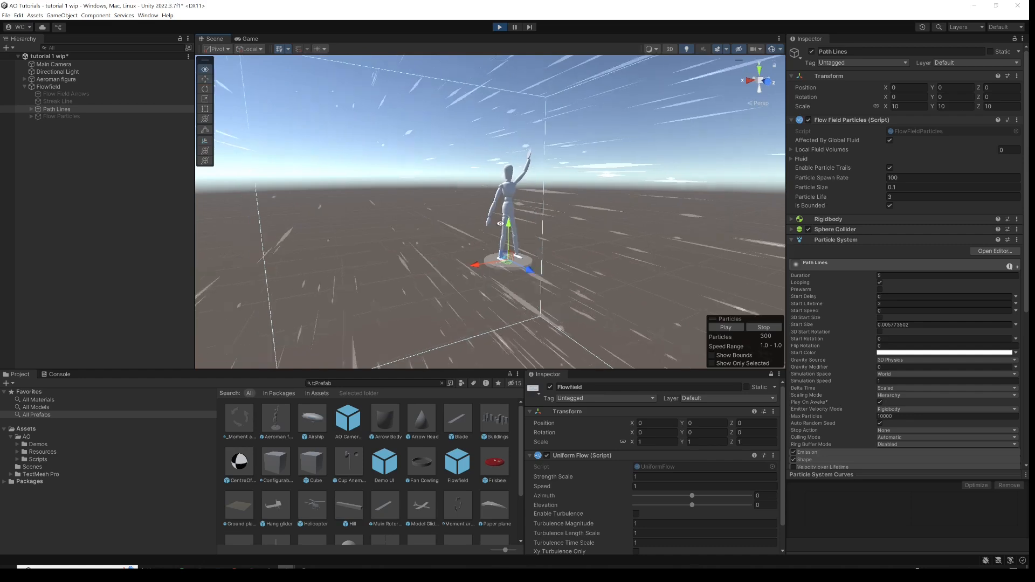
mouse_move(507, 227)
left_mouse_down("alt")
mouse_move(380, 190)
mouse_move(413, 252)
mouse_move(394, 252)
mouse_move(531, 250)
mouse_move(563, 282)
left_mouse_up("alt")
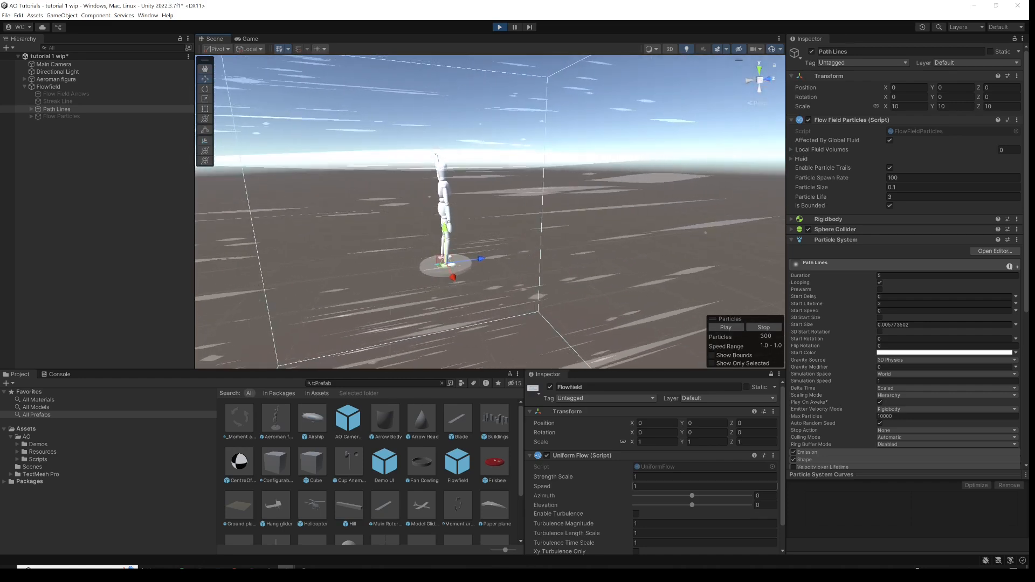
mouse_move(693, 496)
left_mouse_down()
mouse_move(726, 506)
mouse_move(682, 510)
mouse_move(702, 510)
left_mouse_up()
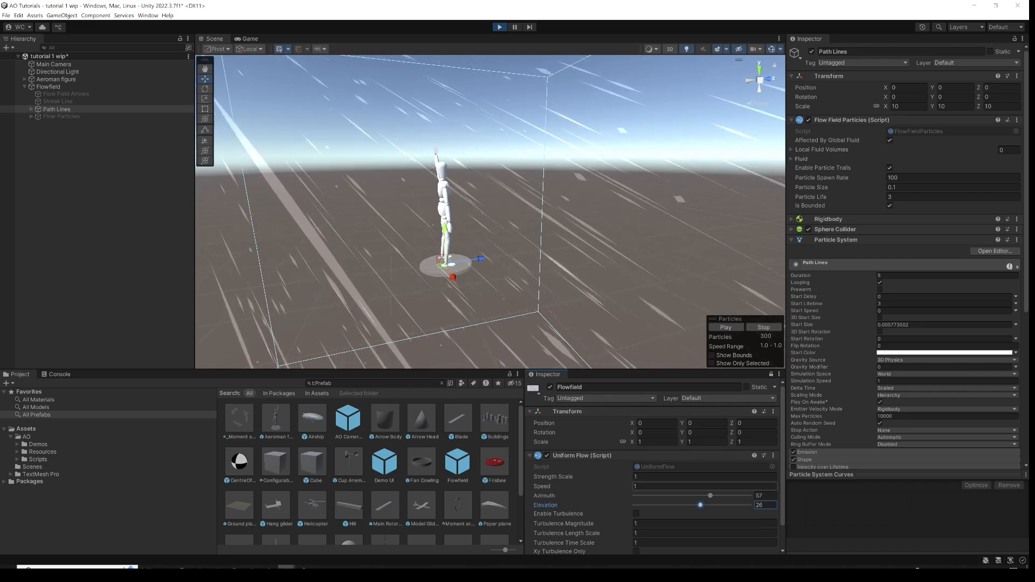
mouse_move(700, 506)
left_mouse_down()
mouse_move(688, 509)
mouse_move(716, 505)
mouse_move(687, 505)
left_mouse_up()
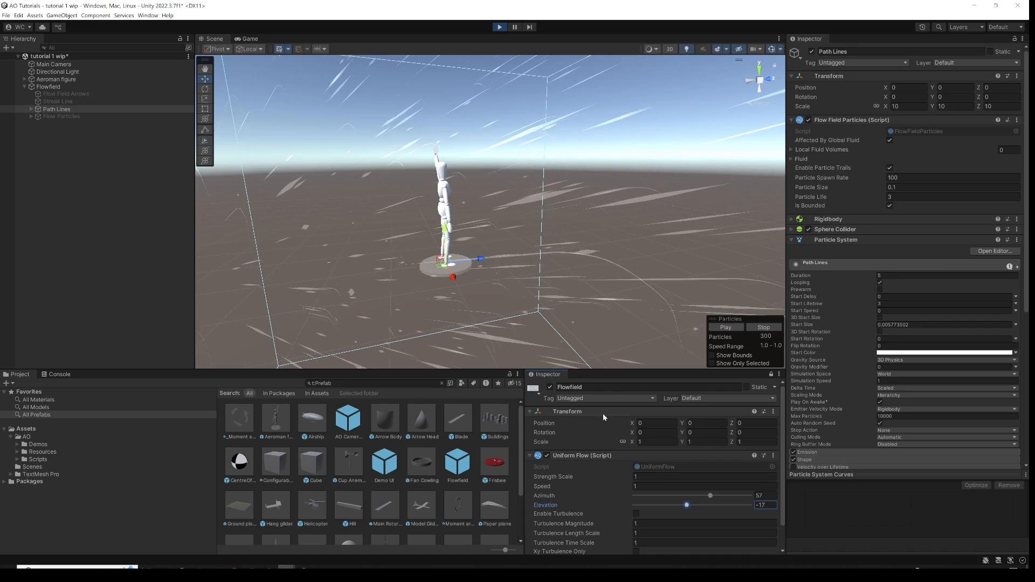
scroll(604, 278, "down", 6)
scroll(608, 294, "down", 5)
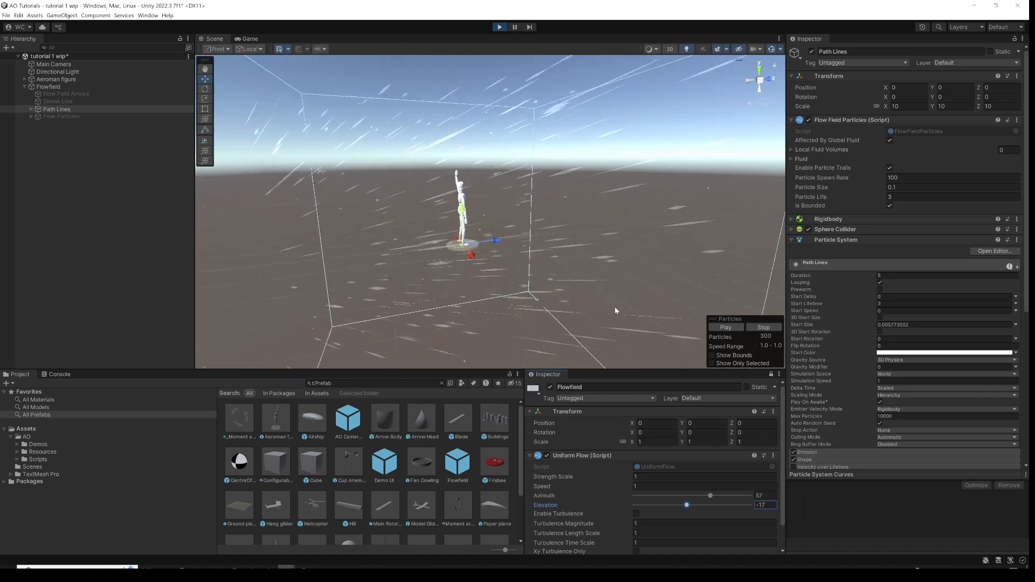
- Enable turbulence on the uniform flow with a time scale of 0.1, a length scale of 0.2 and a magnitude of 2.59
left_click(636, 514)
scroll(512, 288, "down", 2)
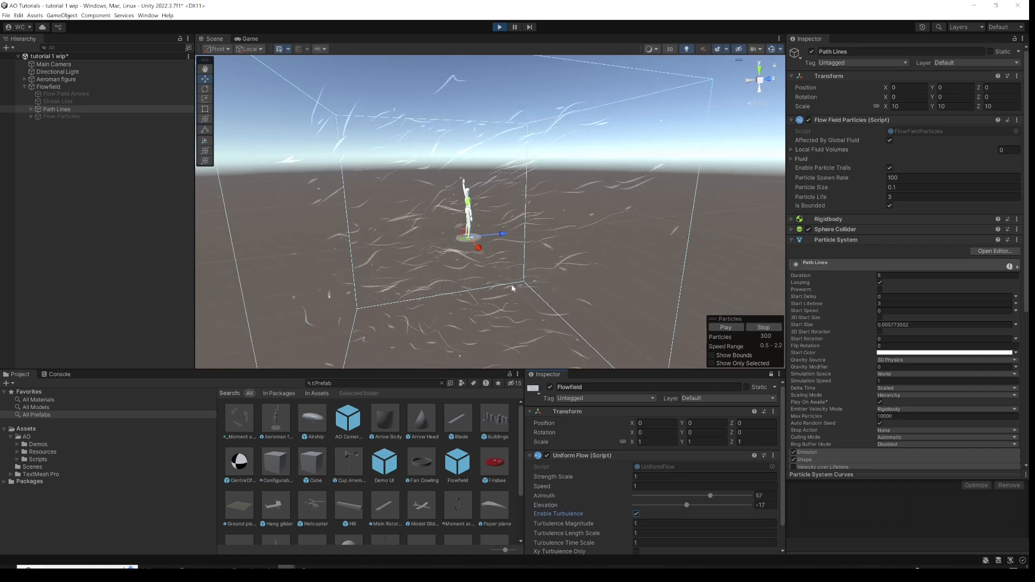
left_click(645, 540)
type(".1")
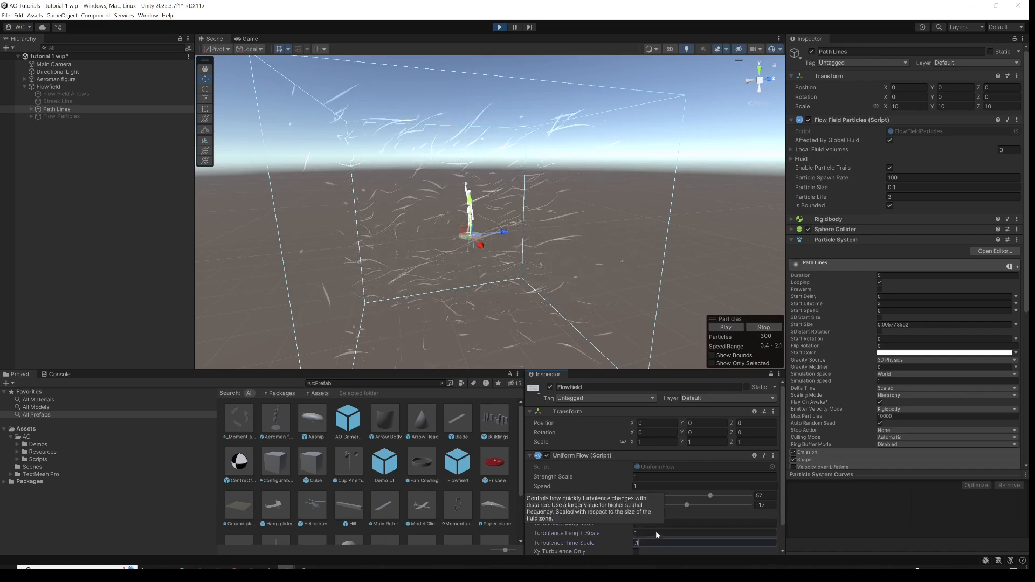
left_click(657, 532)
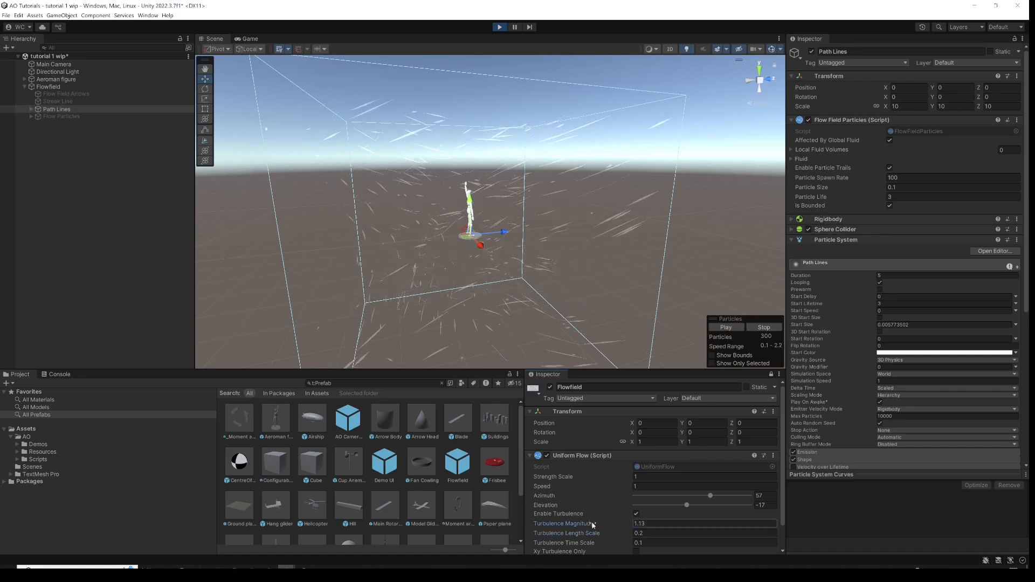
left_click_drag(613, 525, 616, 525)
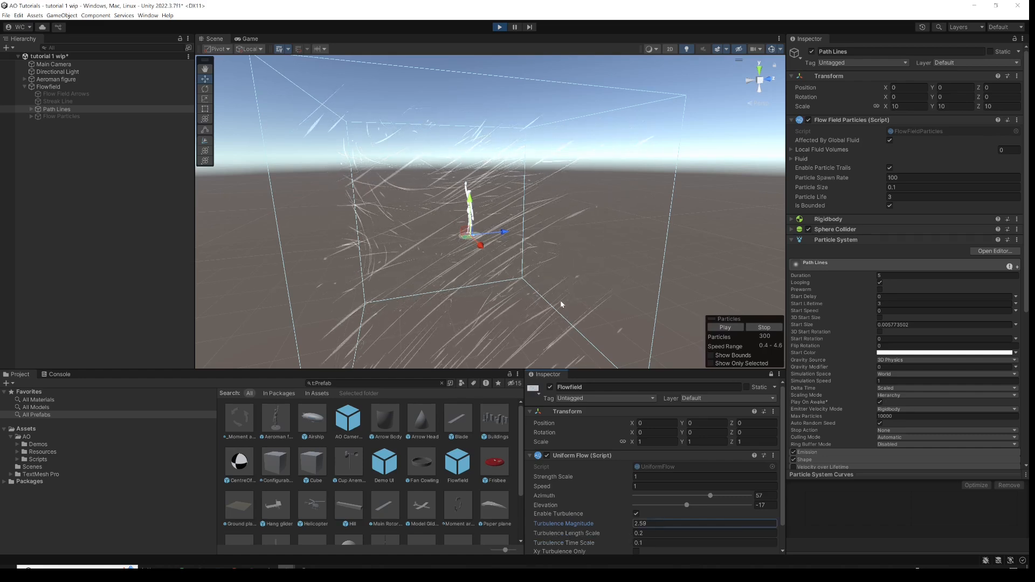
- Set the Path Lines' particle size to 0.2 and particle life to 5
type(".2")
left_click(915, 198)
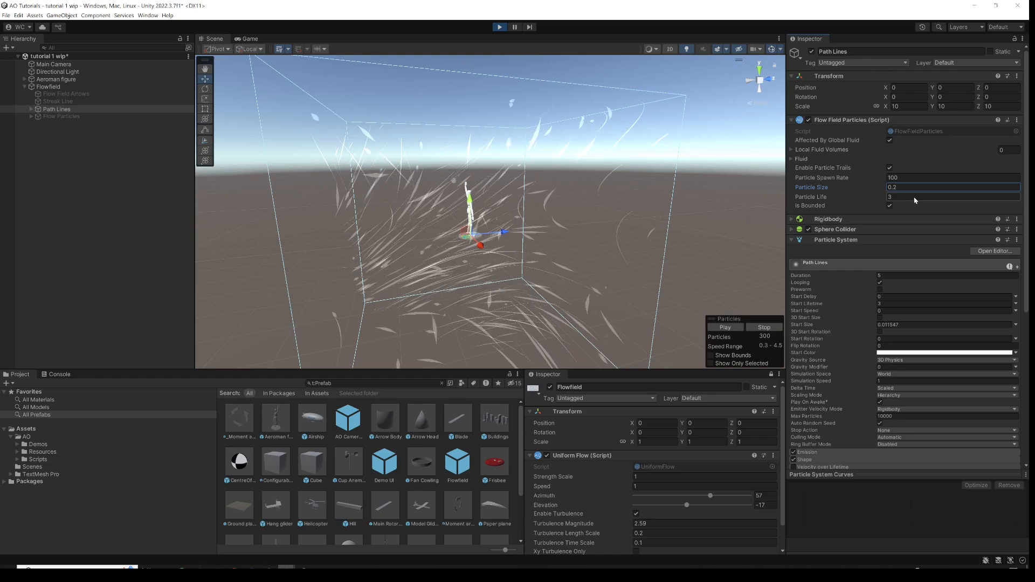
type("5")
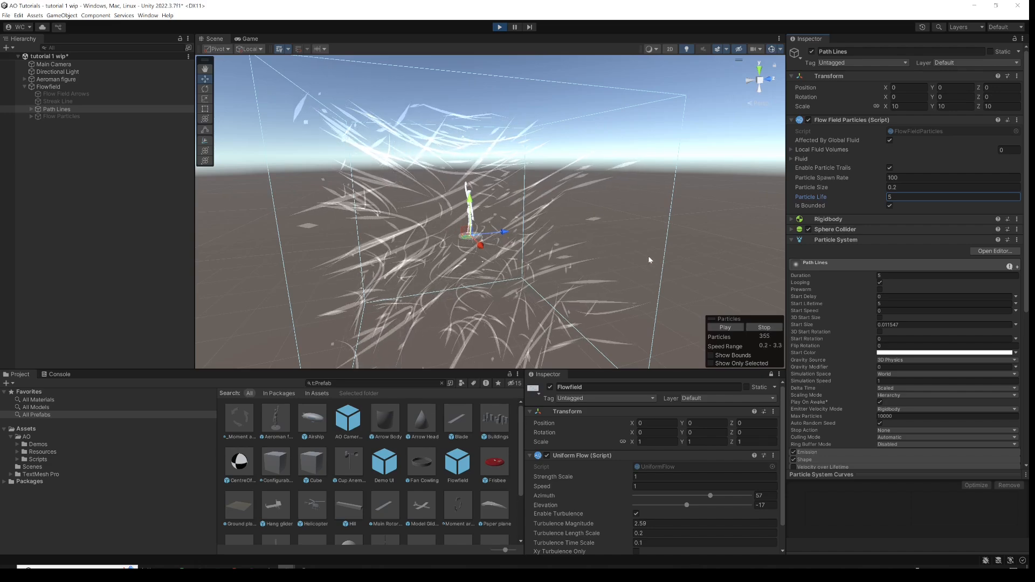
left_click_drag(386, 256, 518, 292, "alt")
- Set the turbulence time scale to 0 and raise the turbulence magnitude to 15.64, viewing the path lines from several angles
left_click(651, 543)
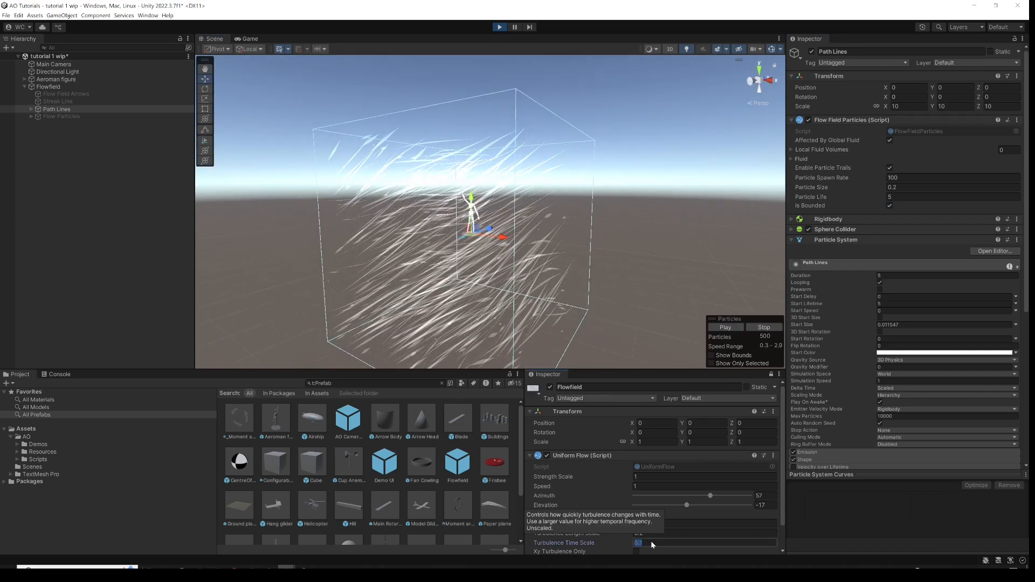
type("0")
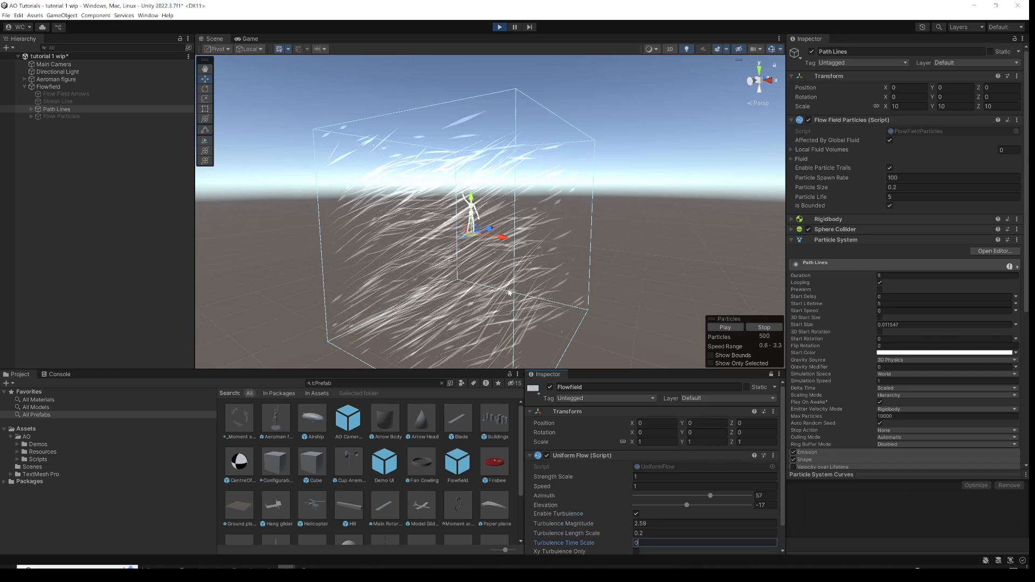
left_click_drag(509, 293, 527, 252, "alt")
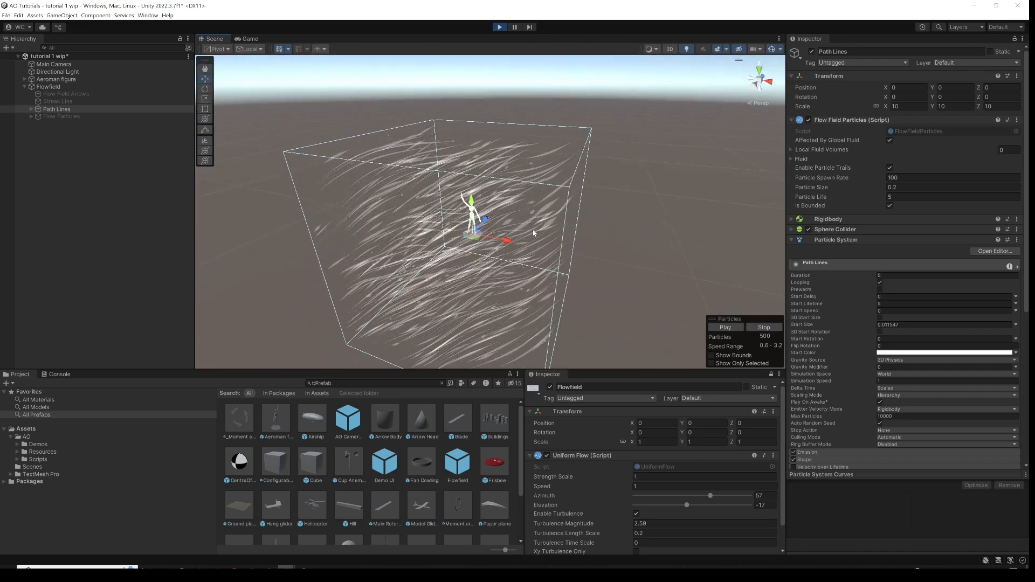
left_click_drag(548, 234, 453, 232, "alt")
left_click_drag(560, 523, 682, 529)
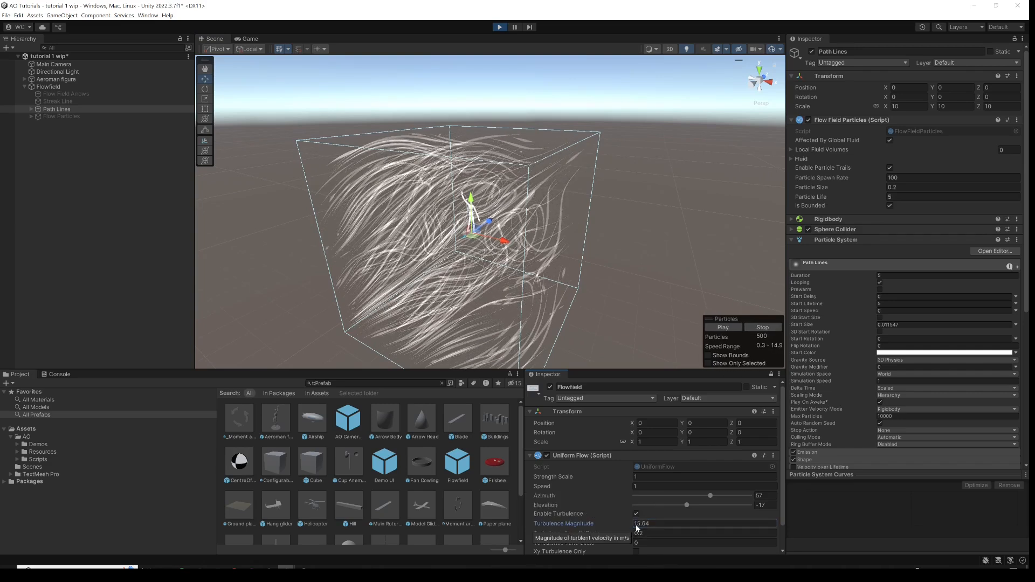
left_click_drag(556, 230, 302, 329, "alt")
- Raise the turbulence length scale to 1.27 and the turbulence time scale to 0.68
scroll(603, 529, "down", 2)
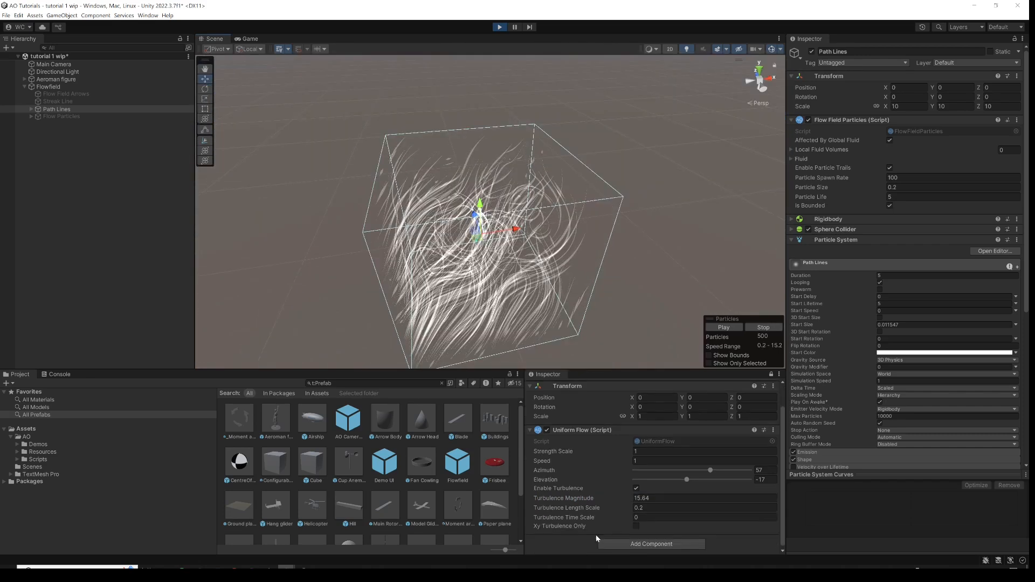
left_click_drag(577, 512, 591, 513)
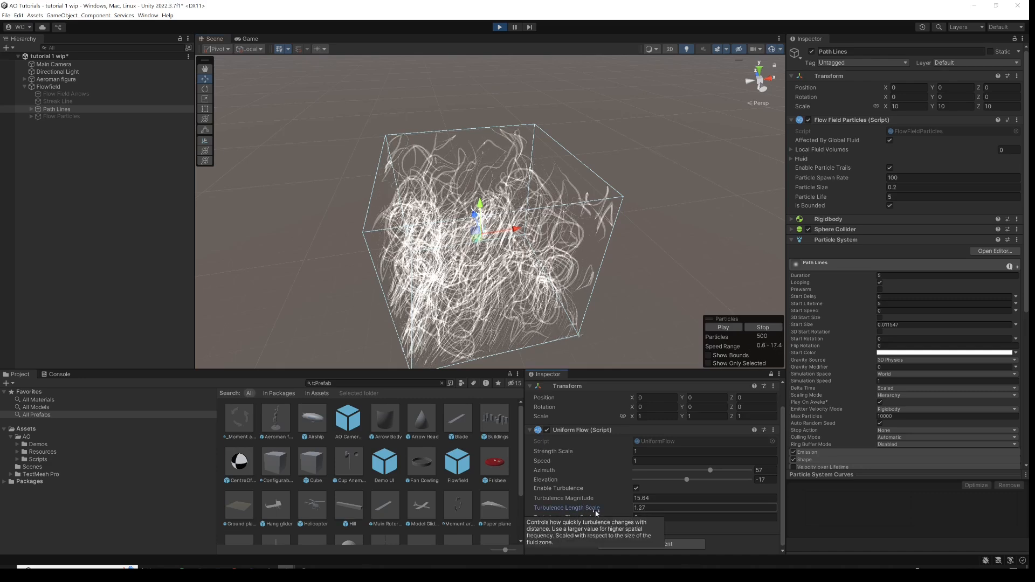
left_click_drag(537, 349, 521, 449, "alt")
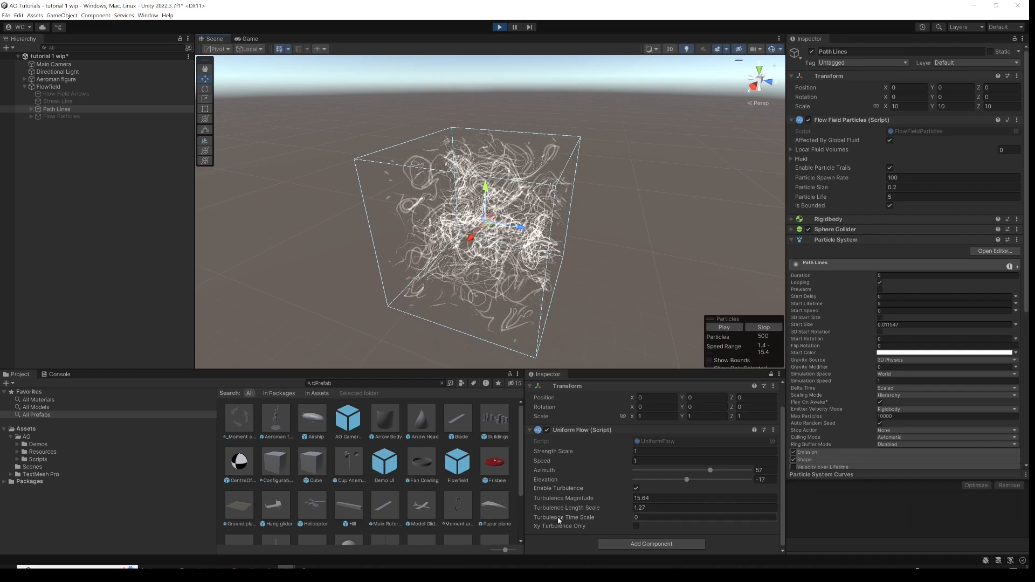
left_click_drag(558, 517, 561, 520)
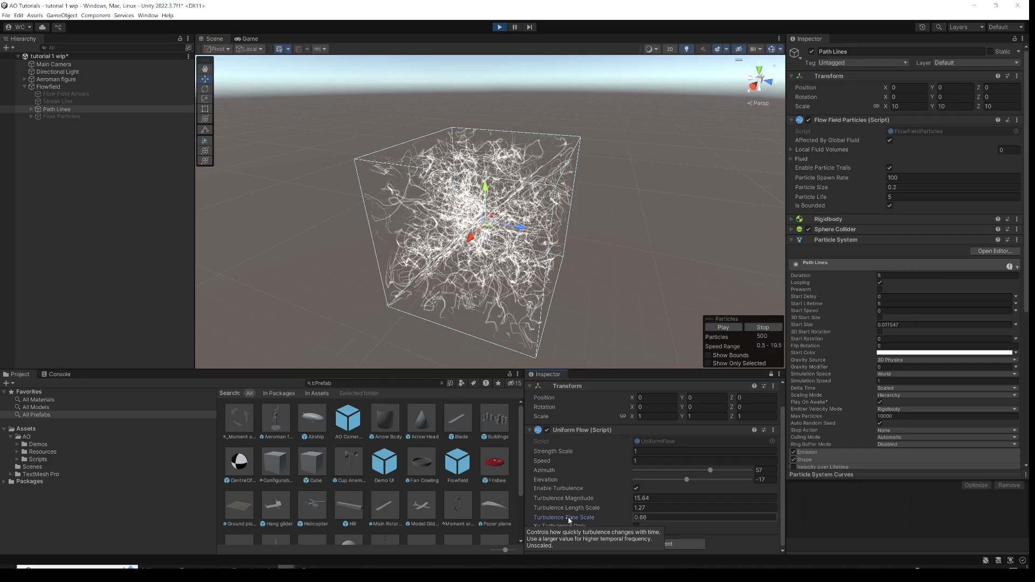
- Set the turbulence time scale to 0.1 and length scale to 0.3, and examine the path lines around the figure
left_click_drag(477, 324, 606, 230, "alt")
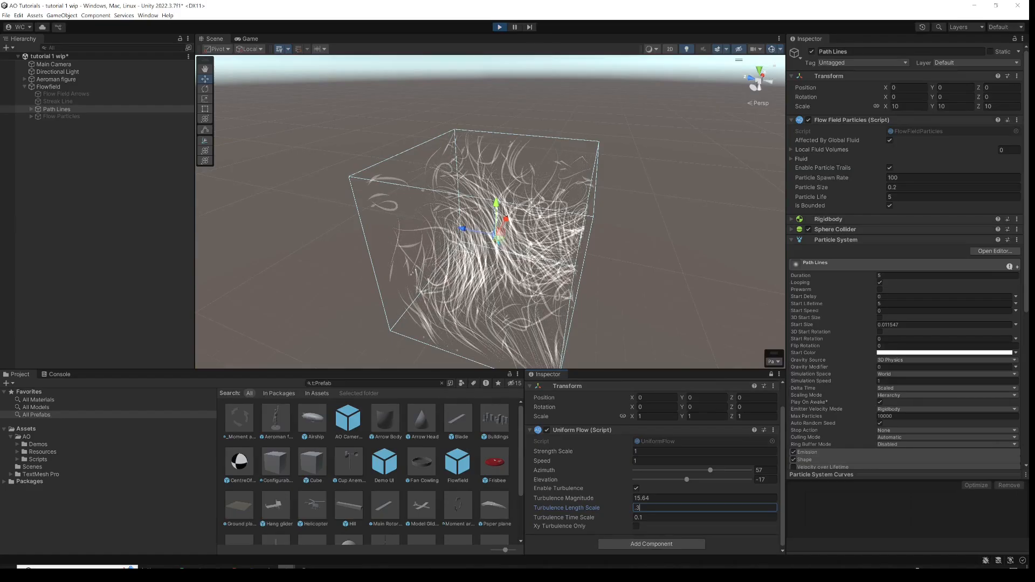
left_click_drag(542, 261, 427, 282, "alt")
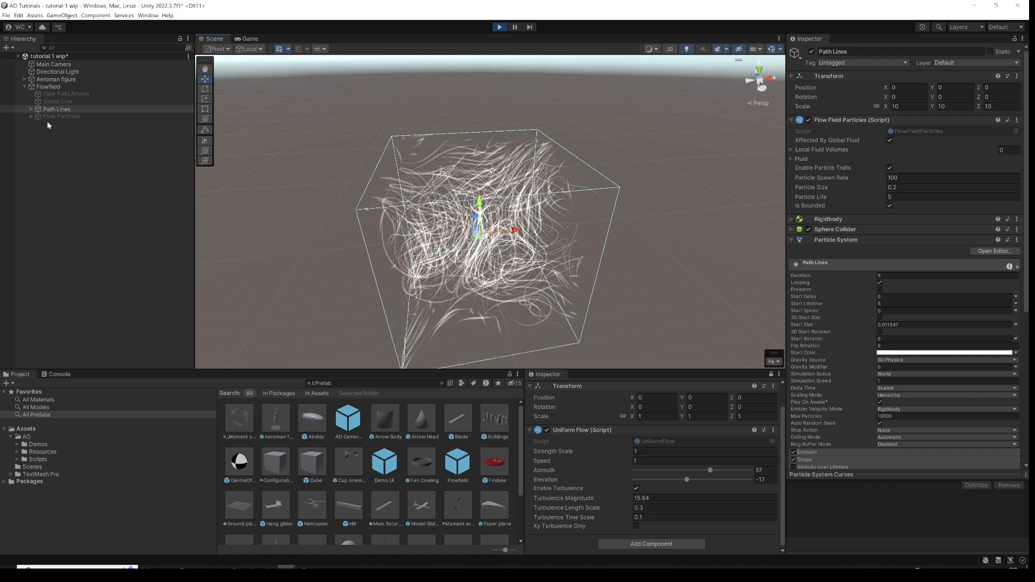
scroll(884, 356, "down", 5)
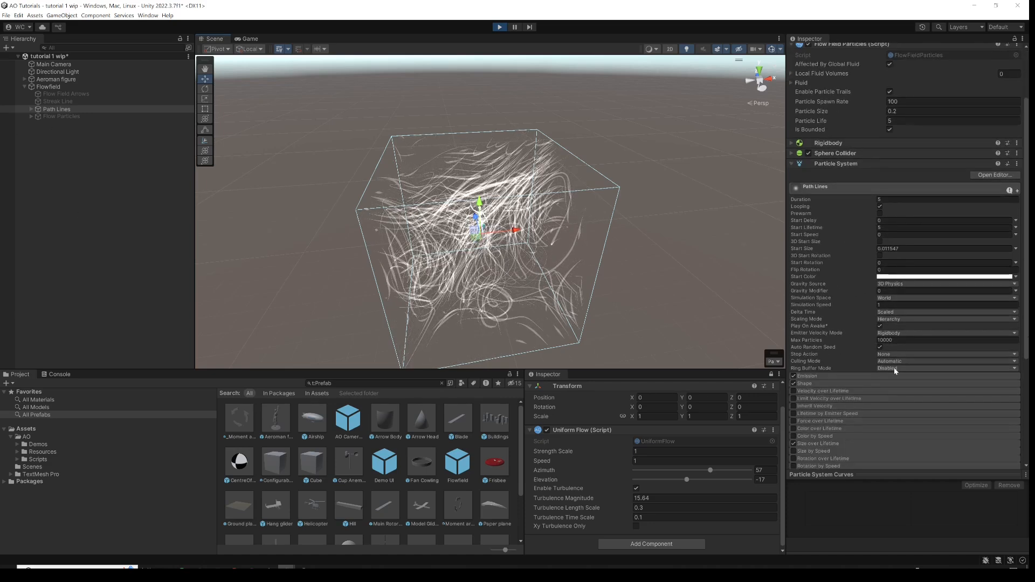
- Enable Color by Speed on the Path Lines with a blue-to-white gradient and a speed range of 0 to 15
scroll(895, 371, "down", 1)
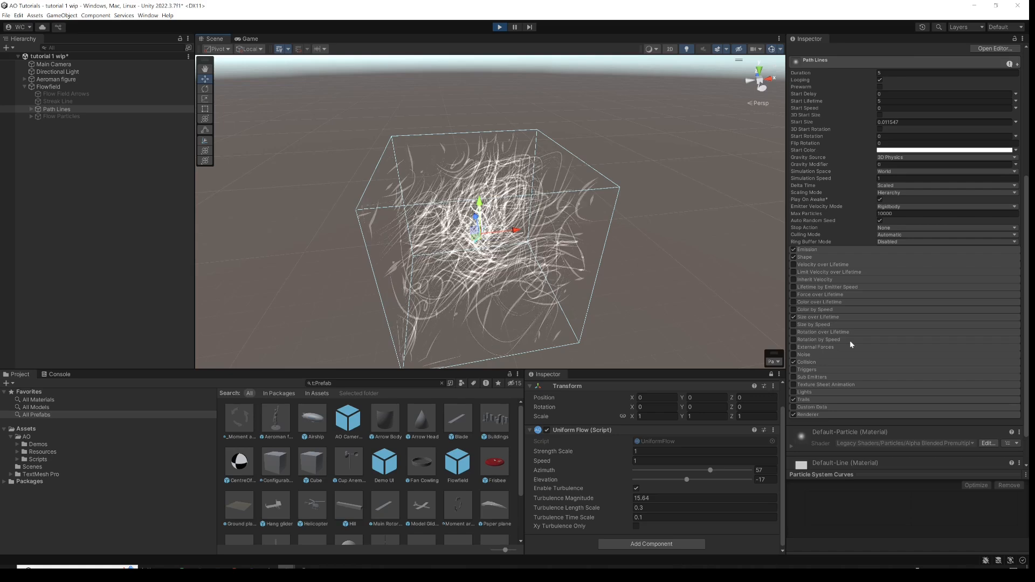
left_click(794, 310)
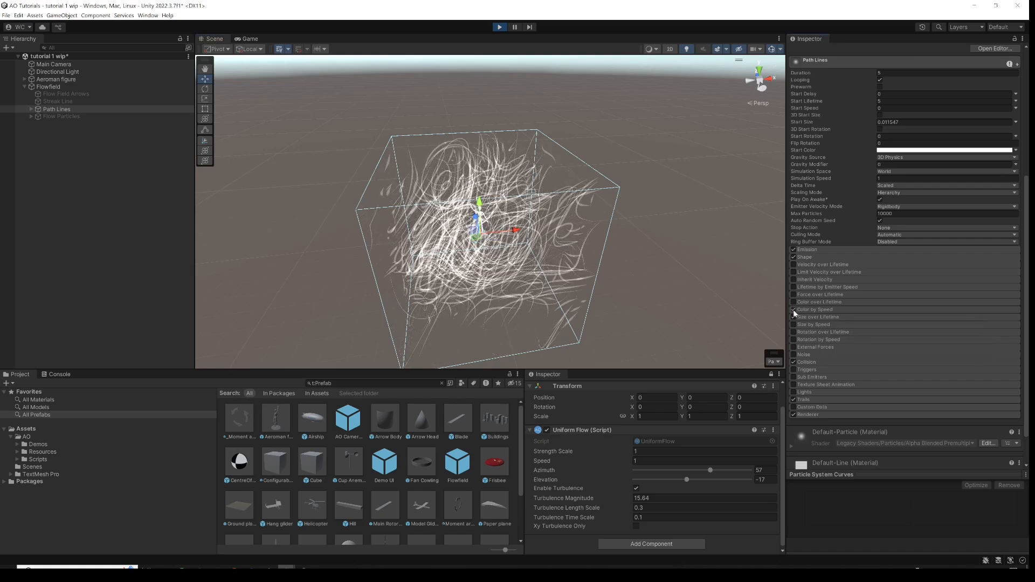
left_click(844, 309)
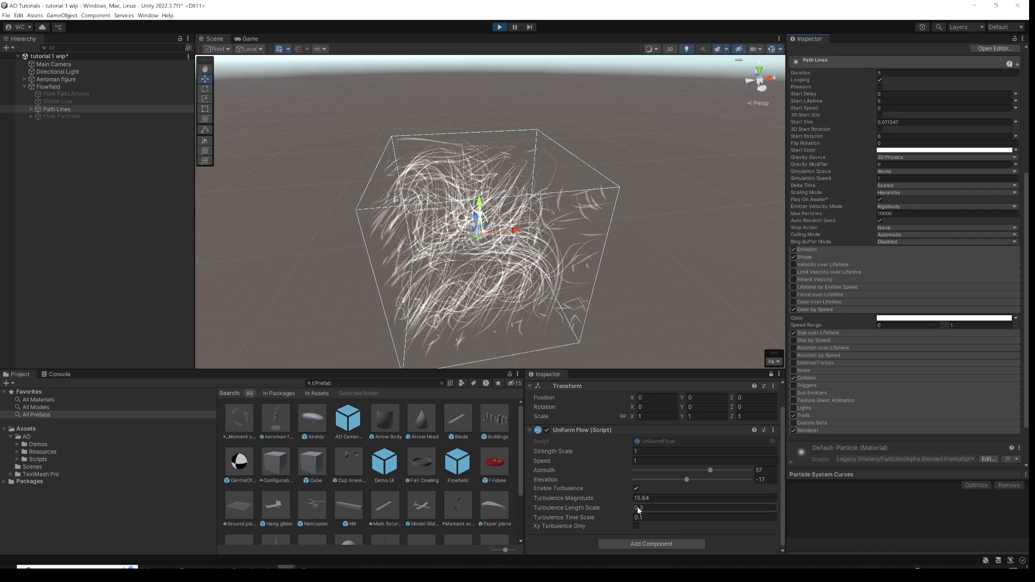
left_click(956, 319)
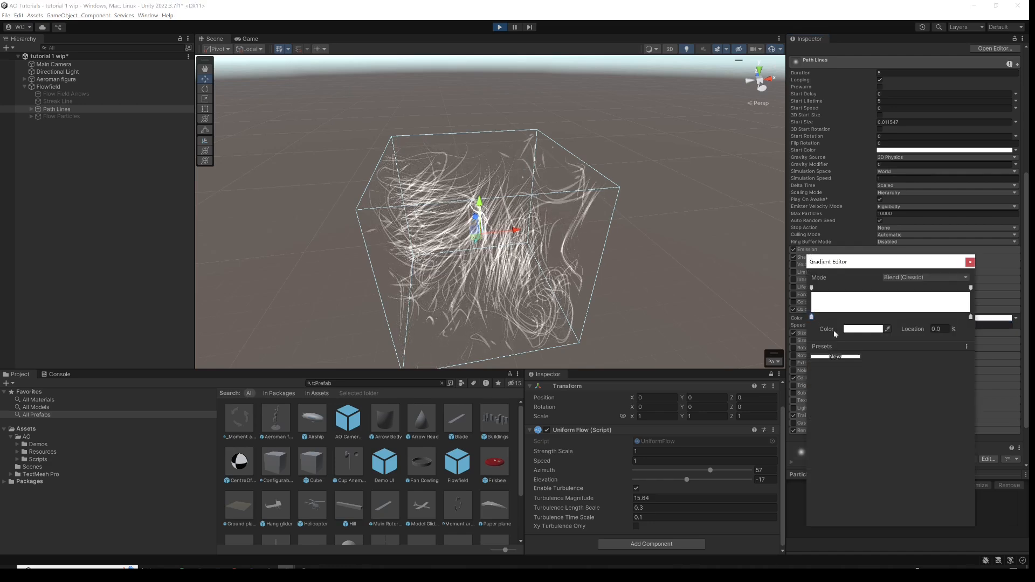
left_click(850, 330)
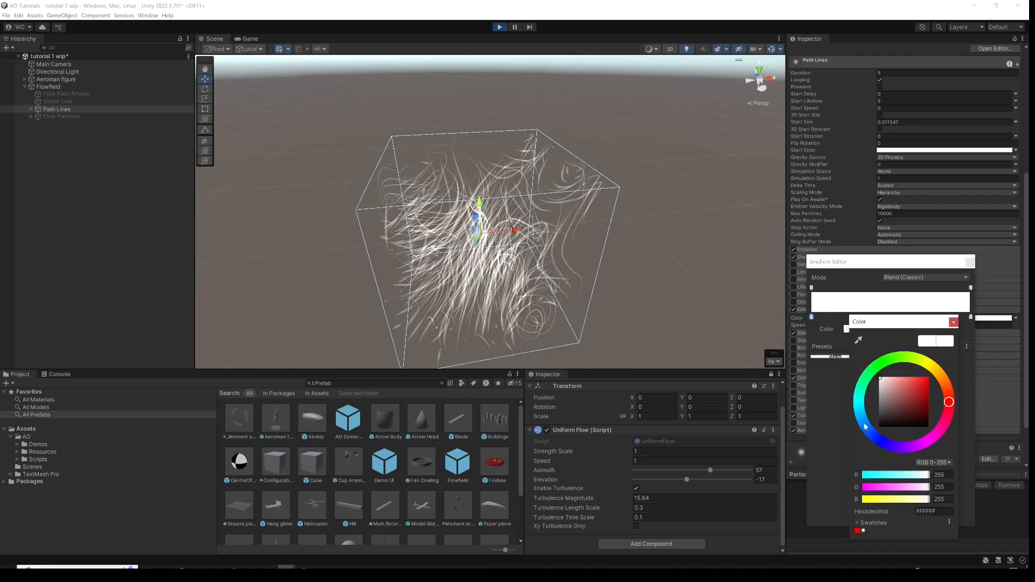
left_click_drag(894, 403, 930, 378)
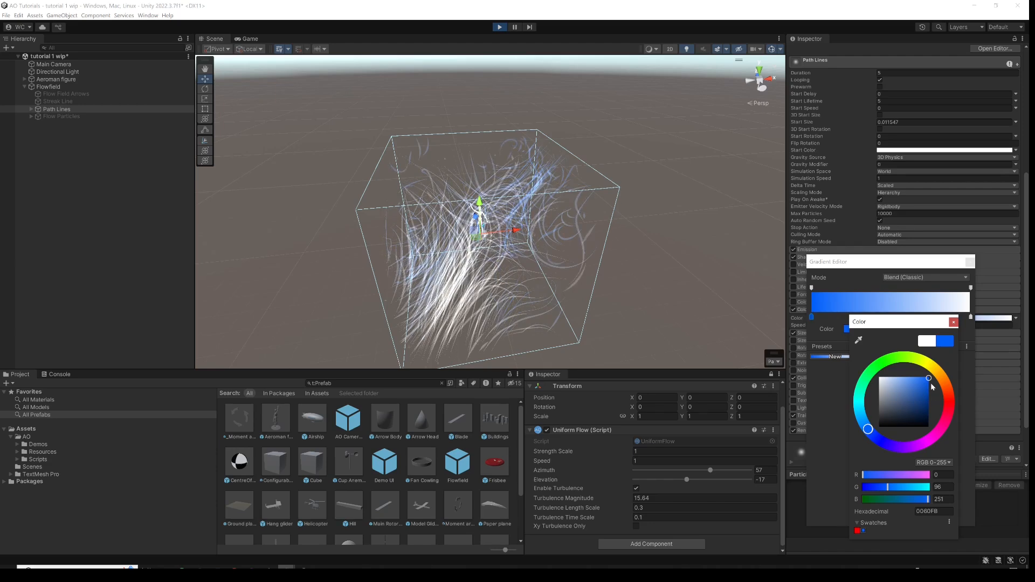
left_click_drag(928, 390, 935, 374)
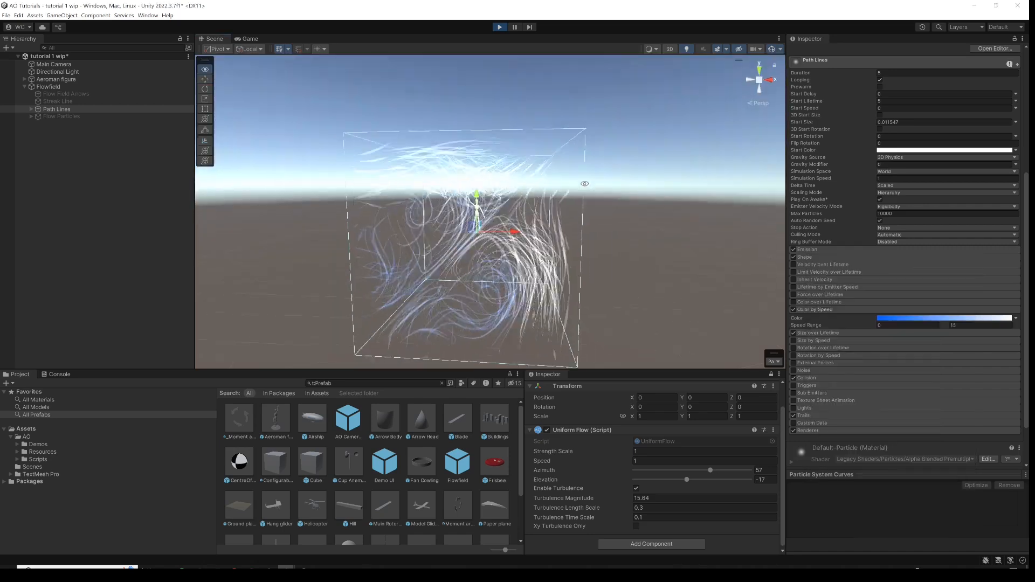
left_click_drag(584, 183, 670, 256, "alt")
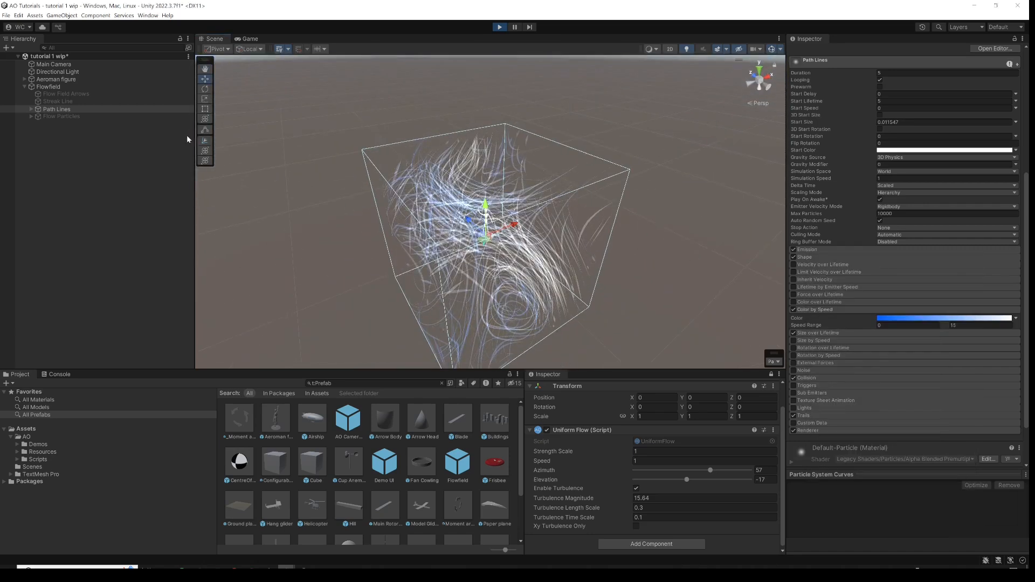
- Activate the Flow Particles object and set its particle size to 0.4
left_click(59, 117)
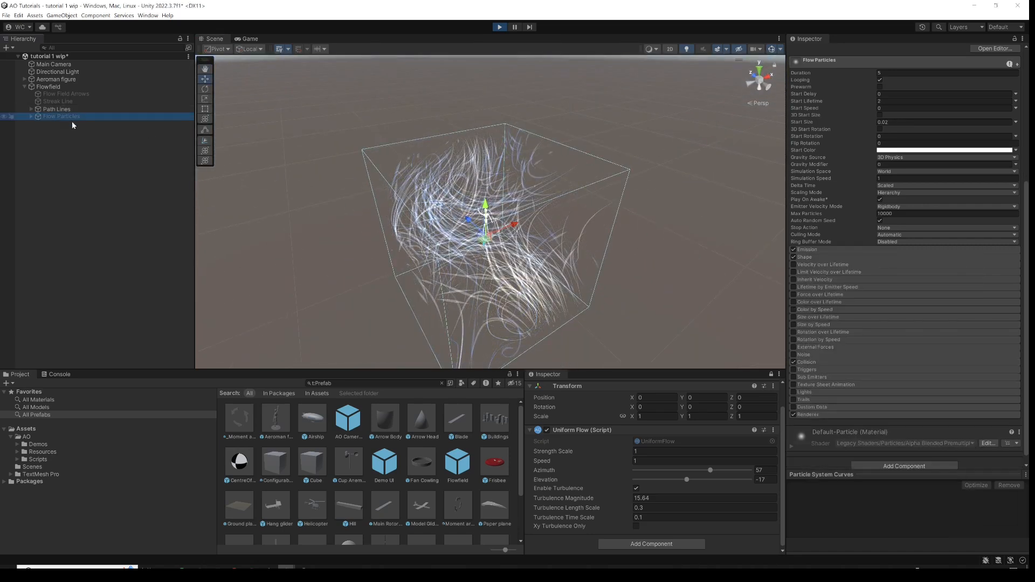
scroll(875, 178, "up", 8)
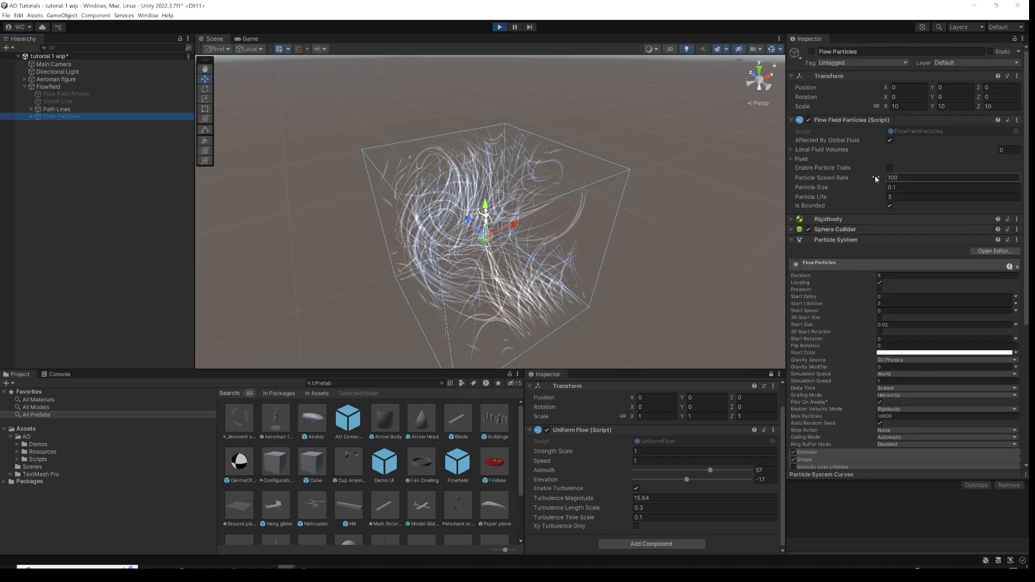
left_click(811, 51)
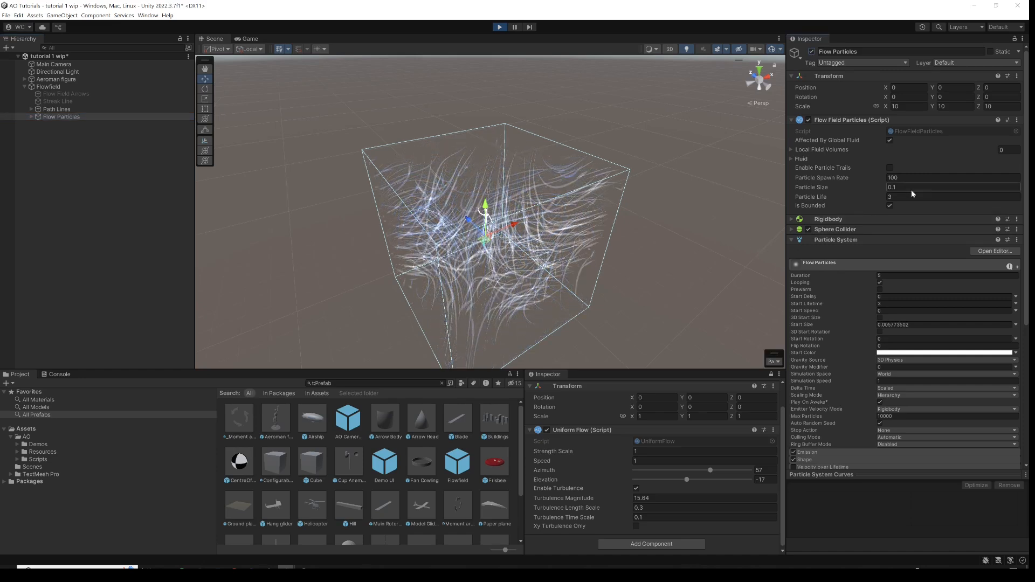
type("4")
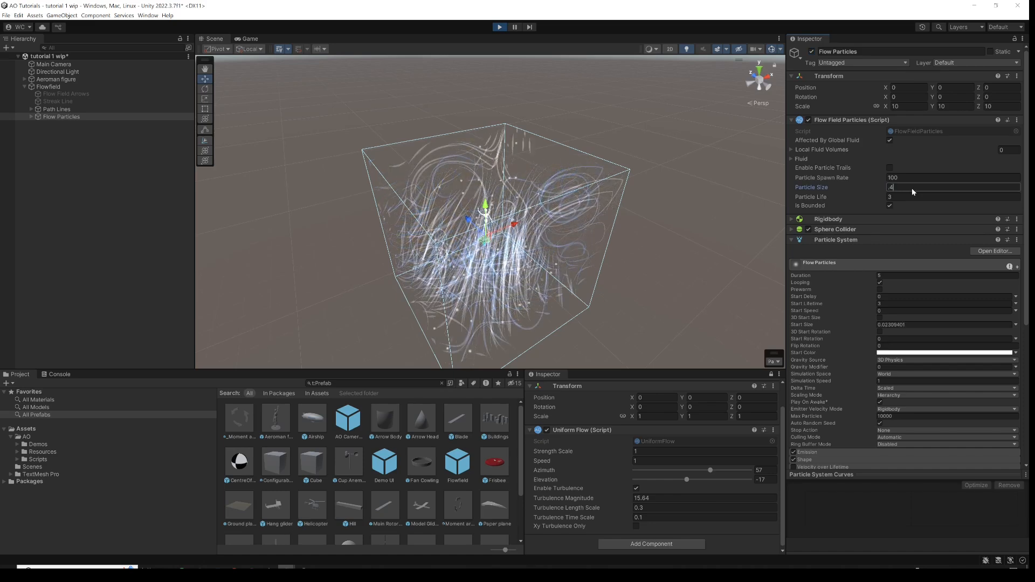
- Set the Flow Particles' spawn rate to 200 and particle size to 0.5, and view the flow without the bounding box outline
left_click(914, 176)
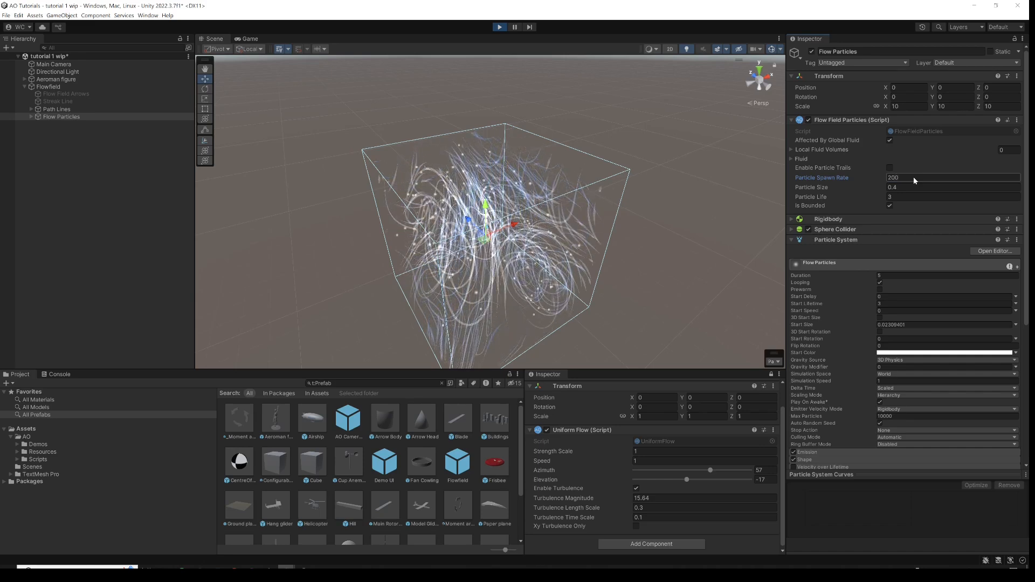
left_click(903, 188)
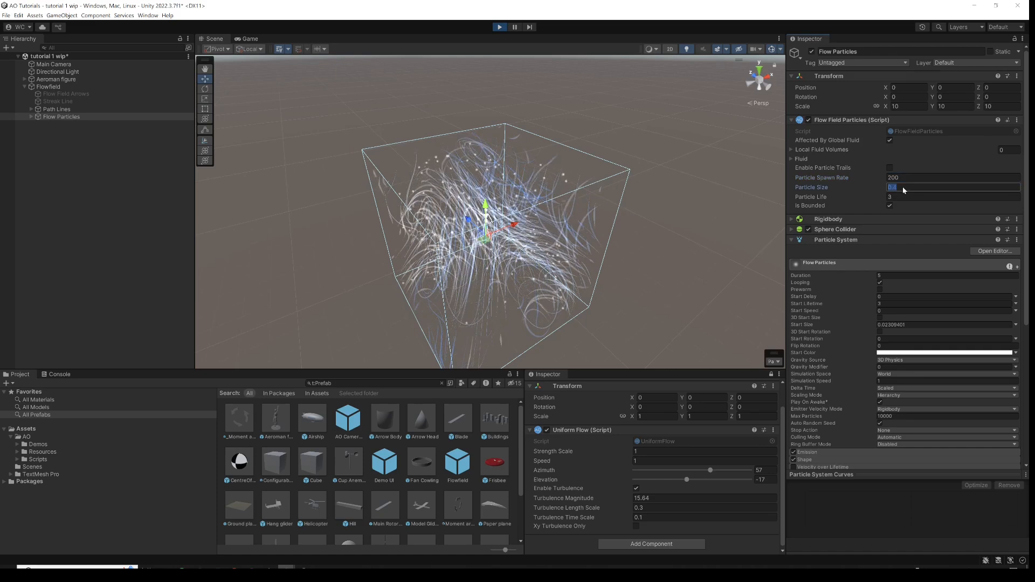
type(".5")
key("Return")
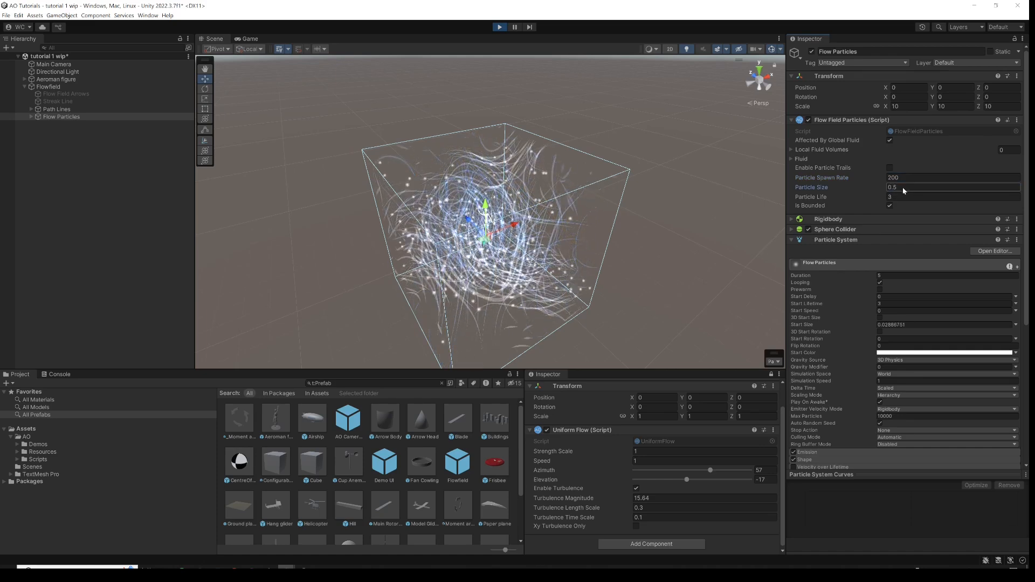
left_click_drag(684, 222, 571, 257, "alt")
scroll(573, 257, "down", 4)
left_click(56, 87)
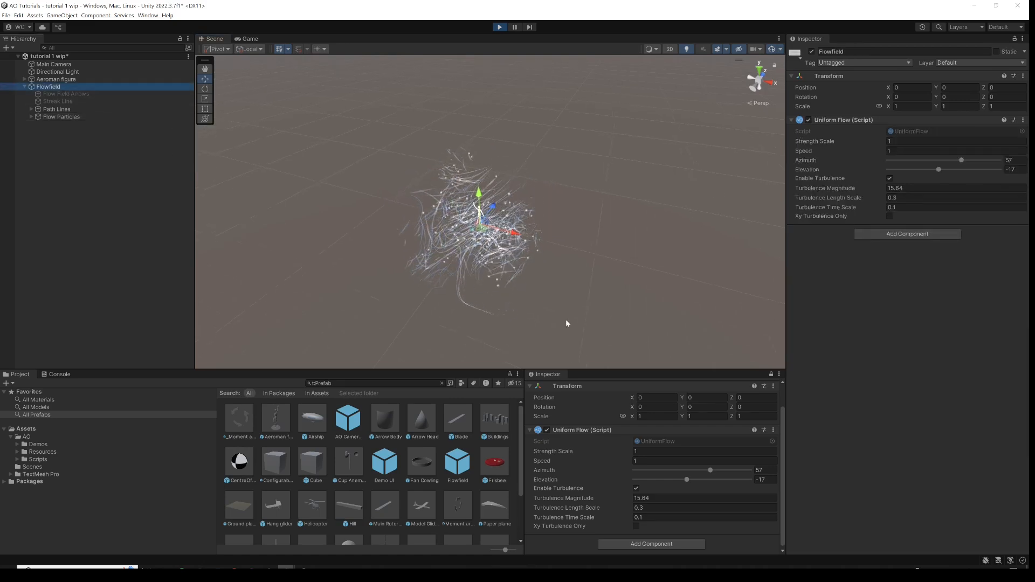
scroll(547, 240, "up", 3)
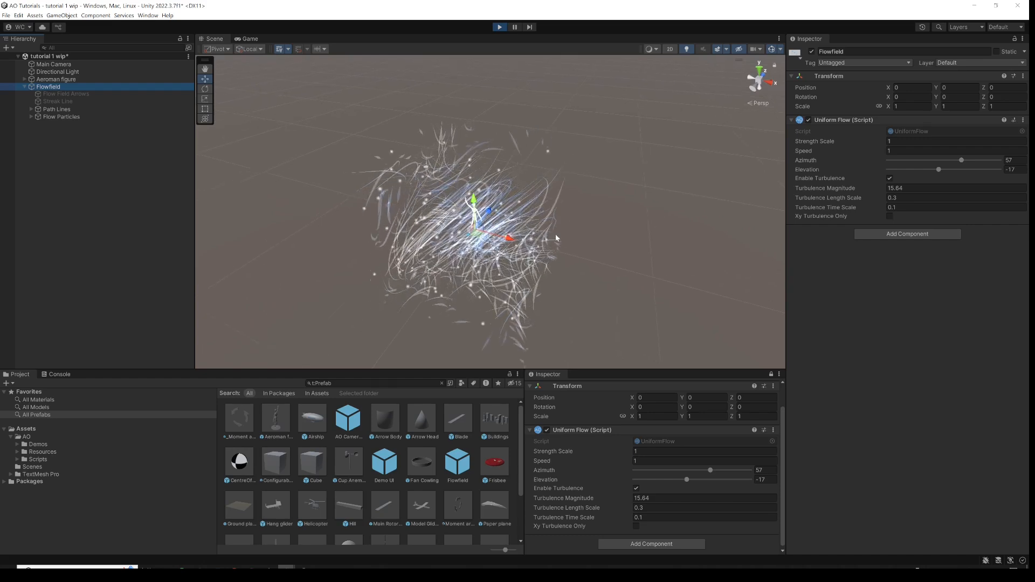
- Turn off Is Bounded for both the Path Lines and the Flow Particles
left_click(59, 110)
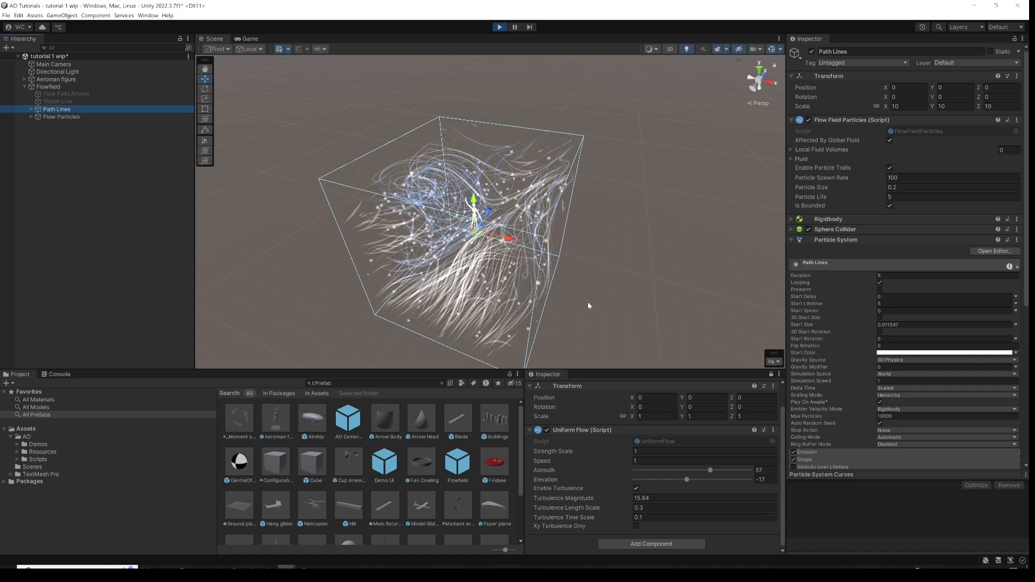
left_click(891, 206)
scroll(603, 218, "down", 5)
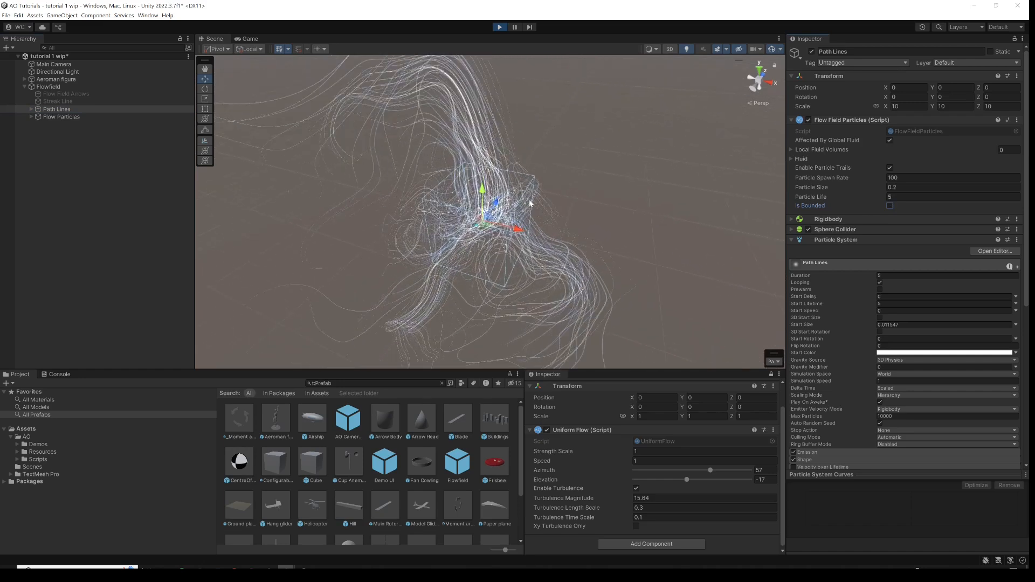
left_click(86, 116)
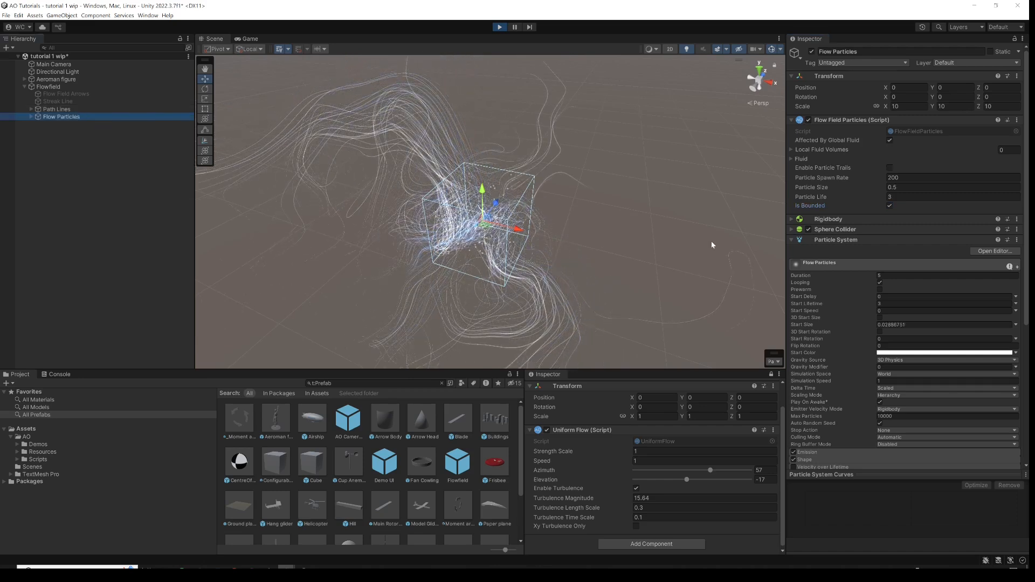
left_click(889, 205)
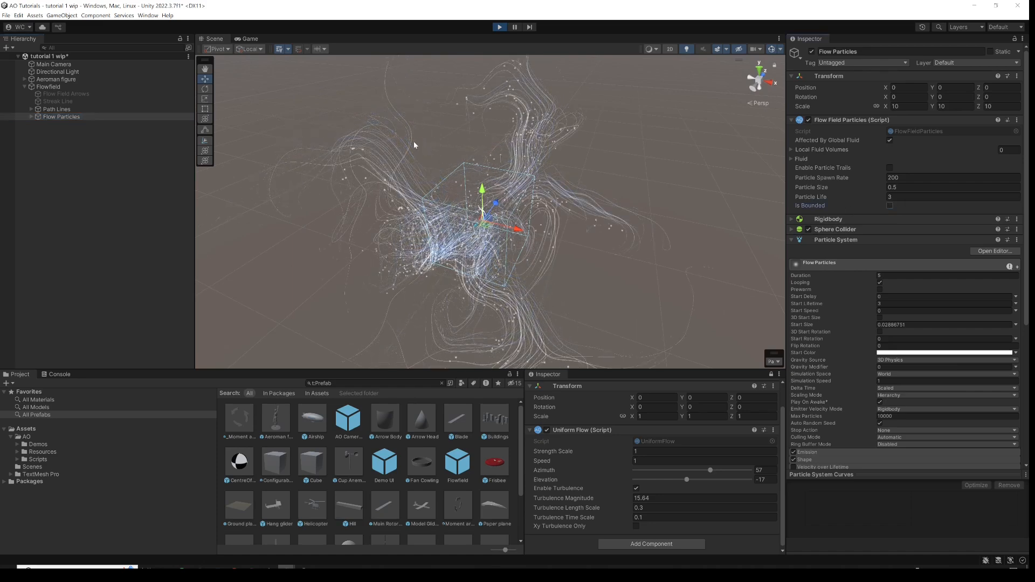
scroll(529, 225, "up", 4)
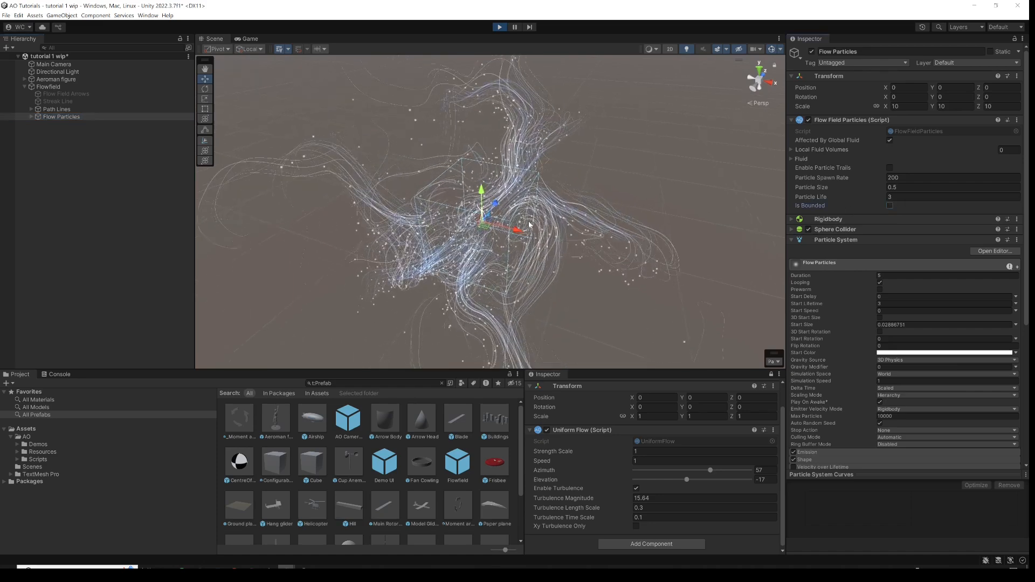
left_click_drag(558, 225, 422, 155, "alt")
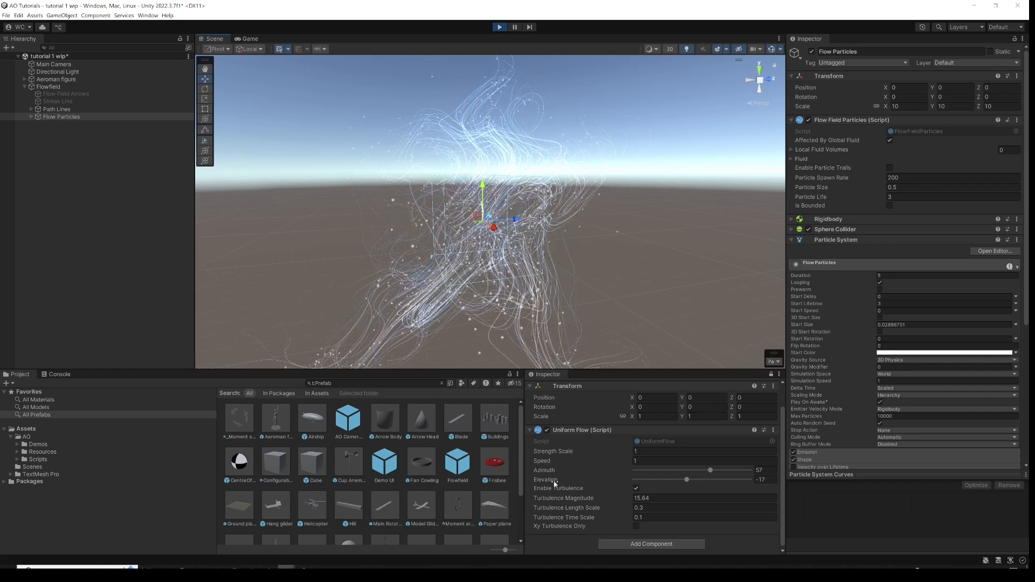
- Set the uniform flow's turbulence time scale to 0.2 and view the unbounded flow from another angle
left_click(662, 516)
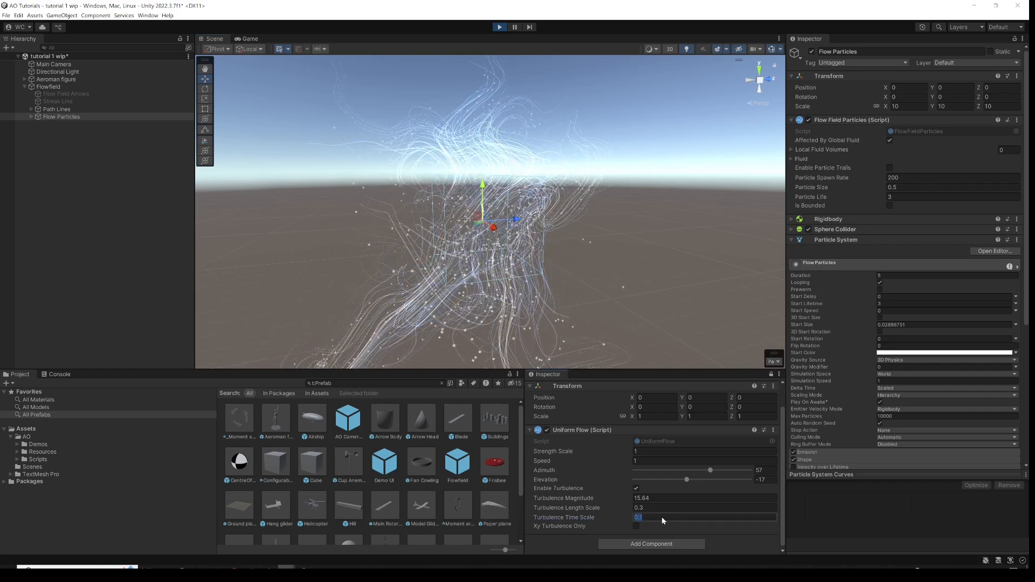
type("0.2")
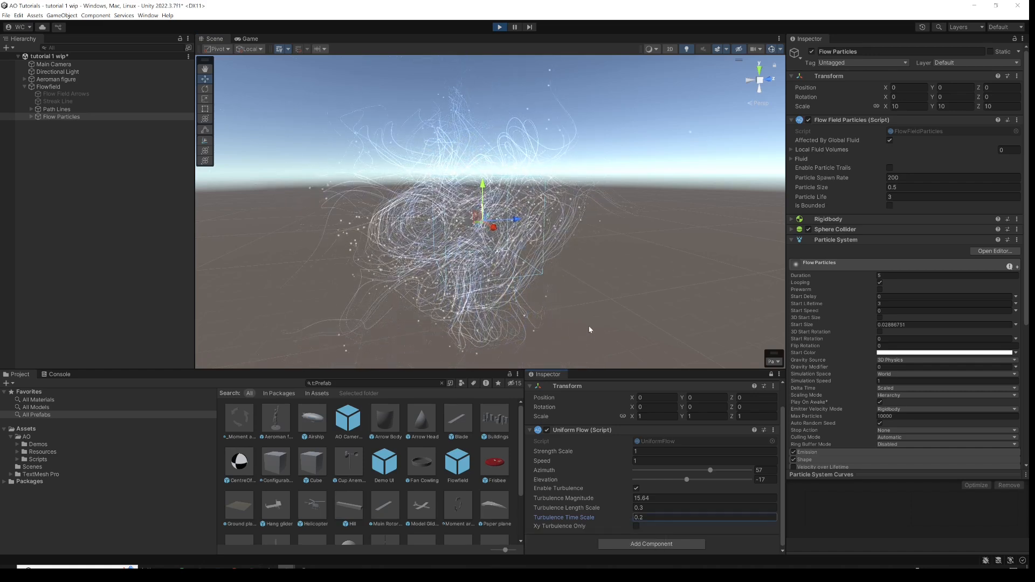
left_click_drag(559, 290, 750, 322, "alt")
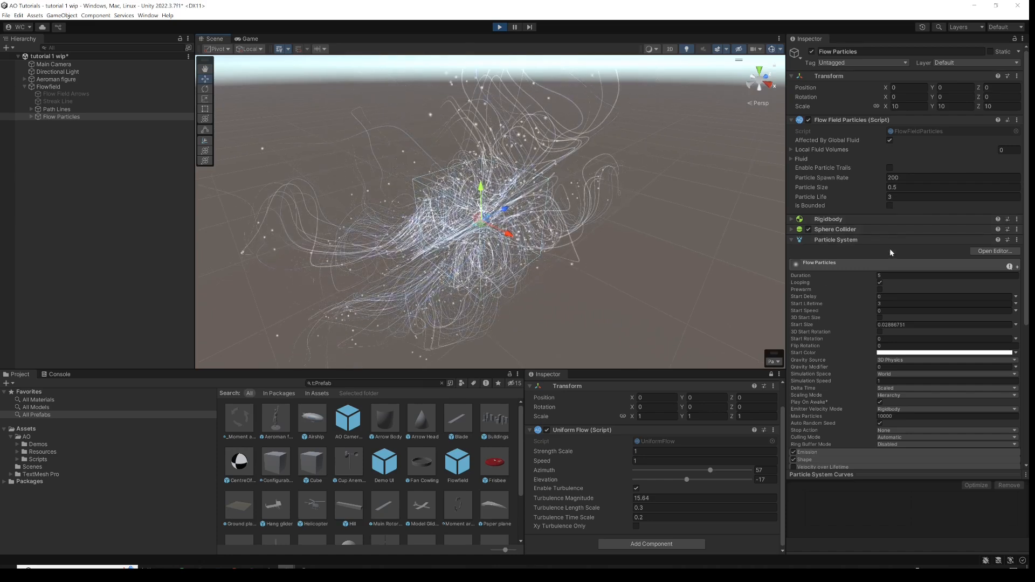
- Enable Color by Speed on the Flow Particles with a white-to-red gradient and a speed range of 0 to 15
scroll(897, 324, "down", 3)
scroll(898, 324, "down", 5)
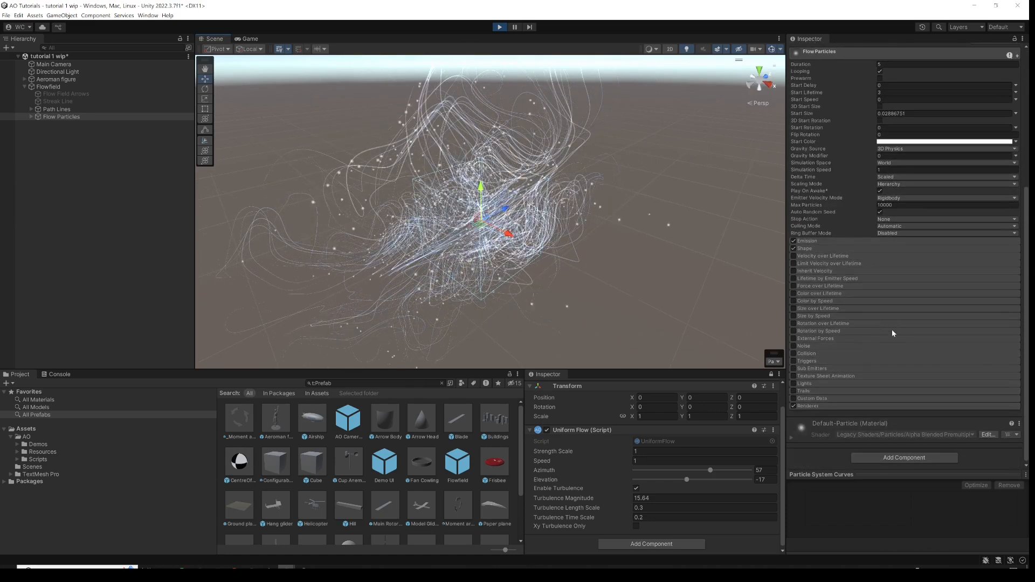
left_click(793, 301)
left_click(832, 301)
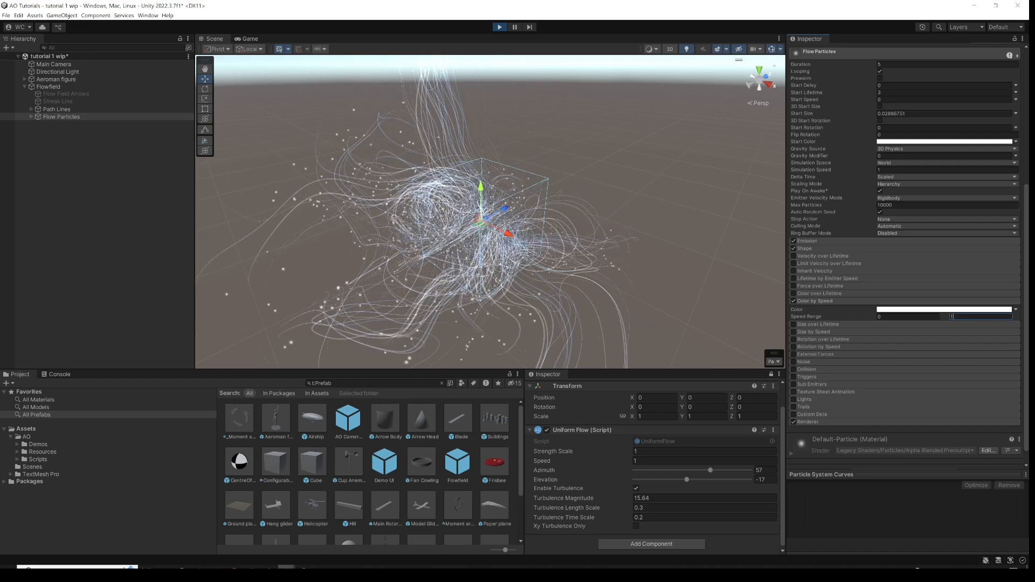
left_click(961, 310)
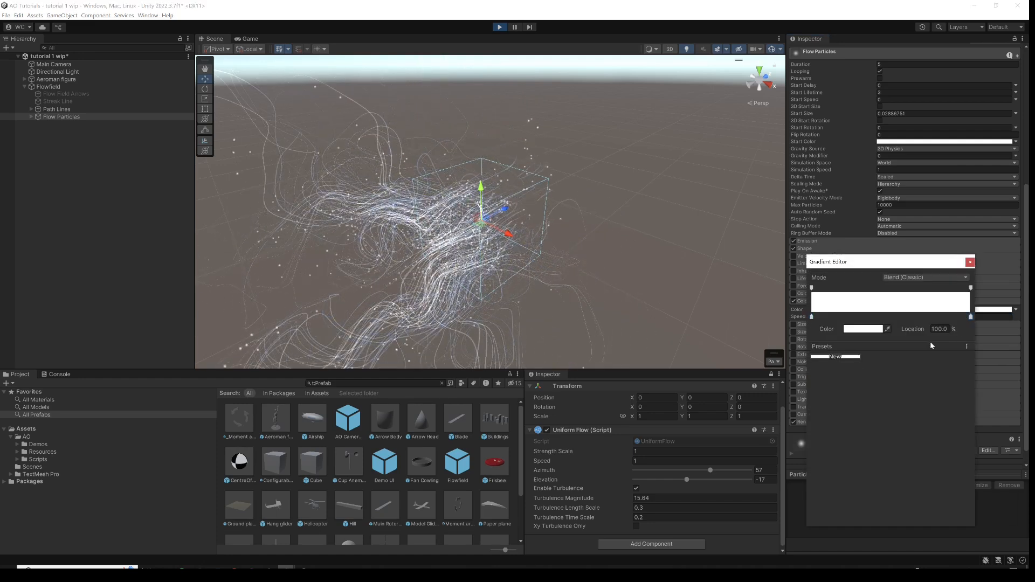
left_click(878, 330)
left_click_drag(924, 380, 968, 377)
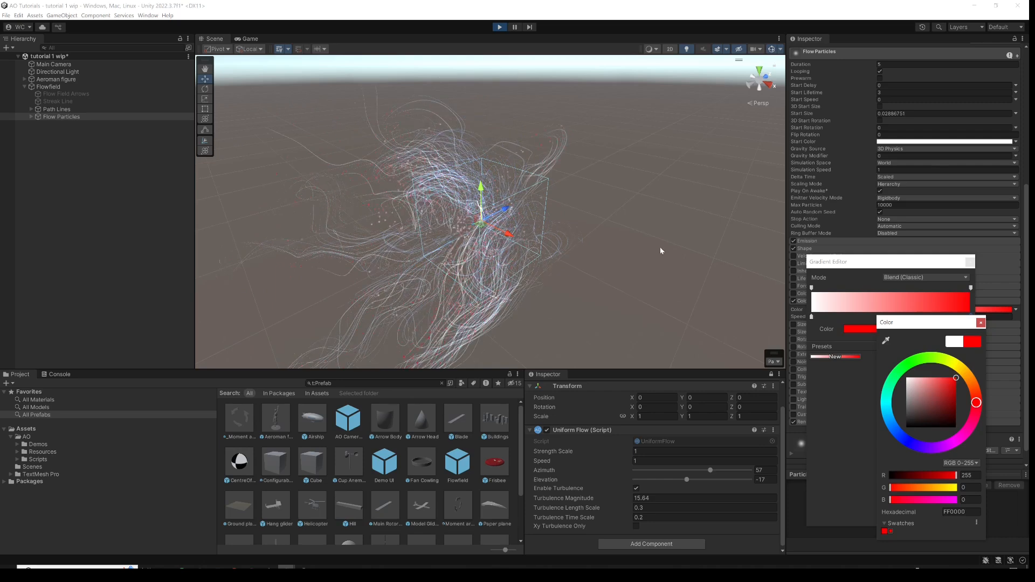
left_click(981, 322)
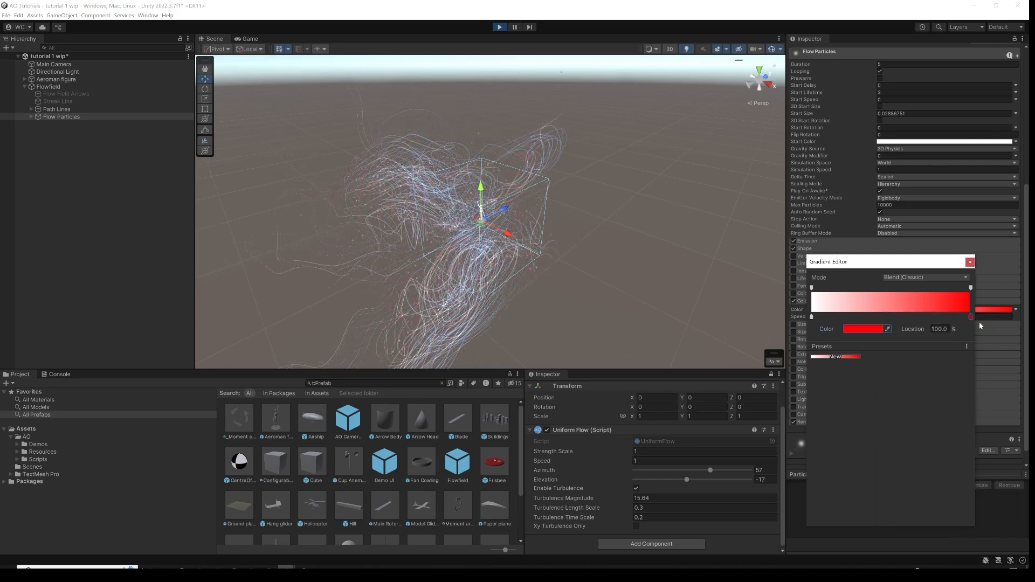
left_click(970, 263)
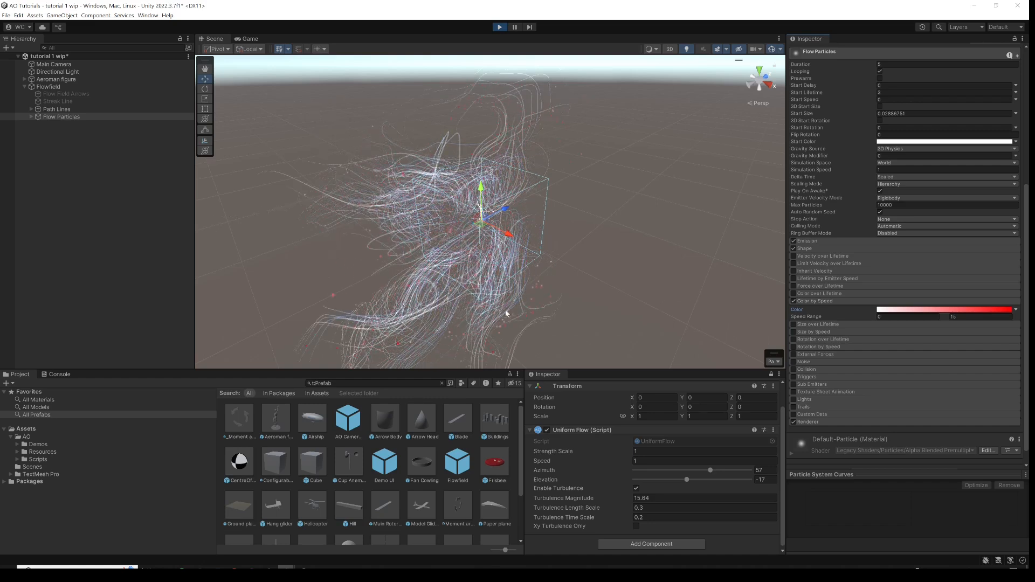
- Activate the Streak Line object and set its particle size to 0.7
left_click(52, 102)
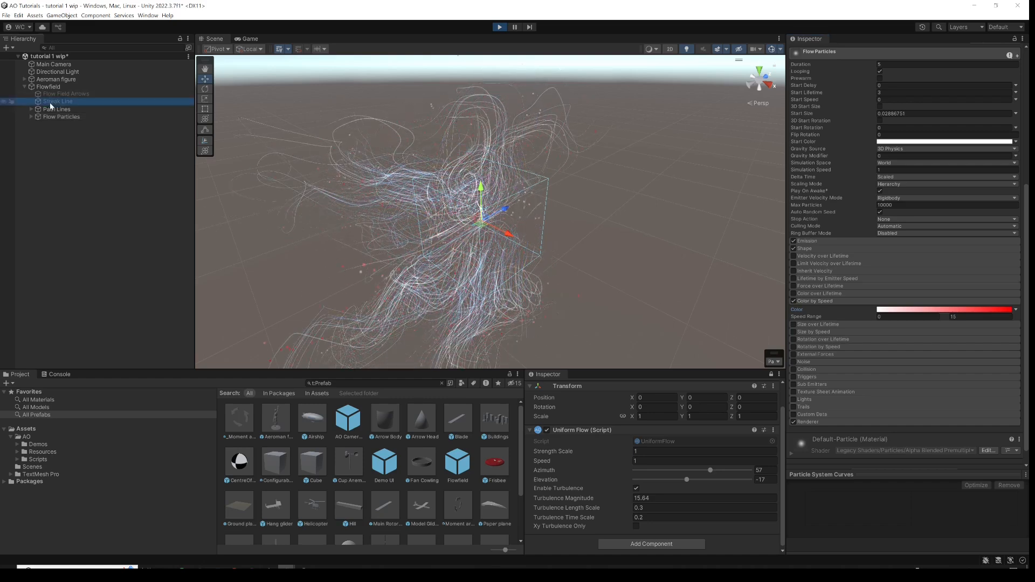
scroll(830, 128, "up", 8)
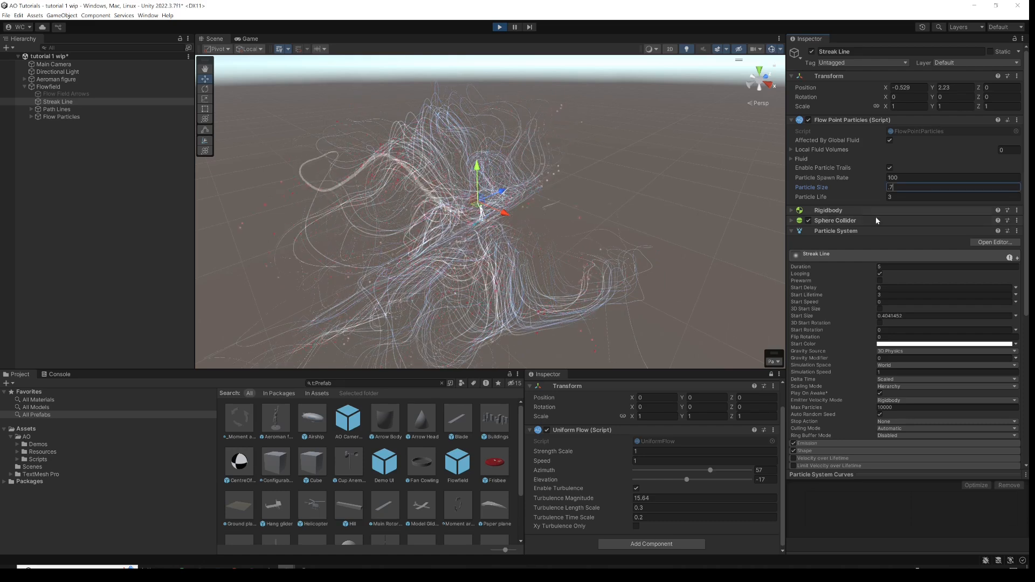
scroll(868, 271, "down", 4)
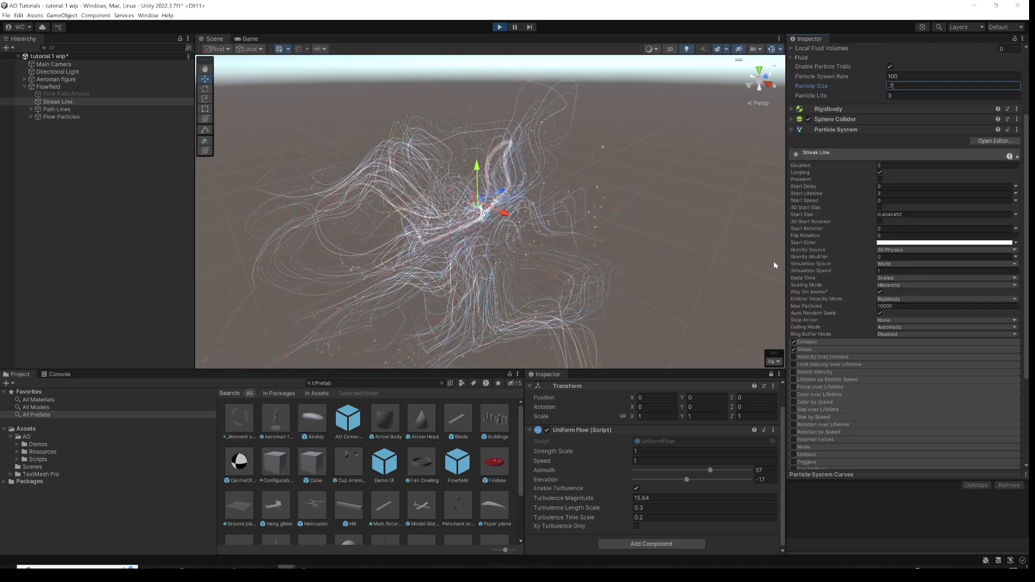
- Set the Streak Line's start color to orange (FFB300) and toggle the uniform flow's turbulence, leaving it enabled
left_click(911, 243)
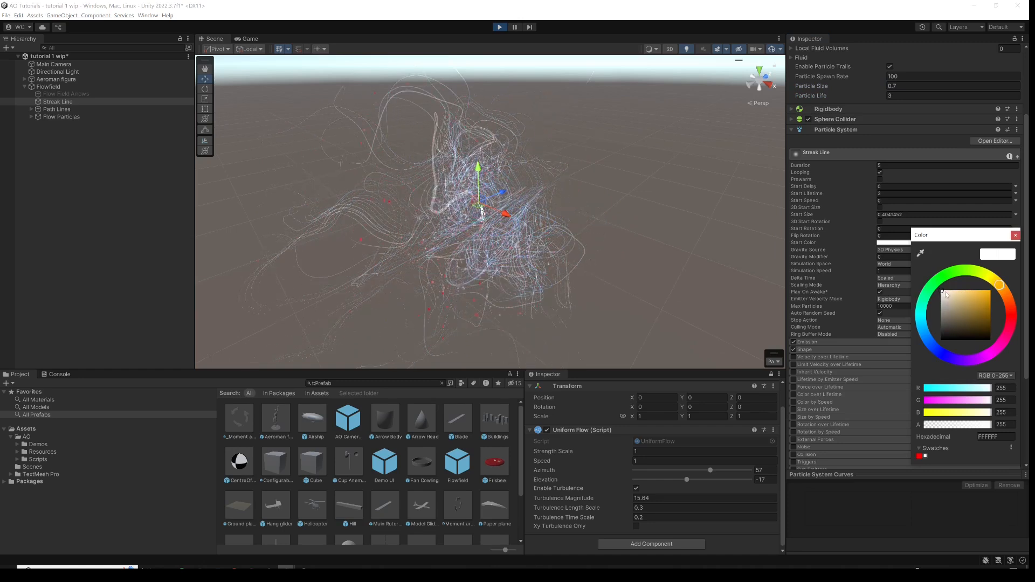
left_click_drag(947, 295, 974, 297)
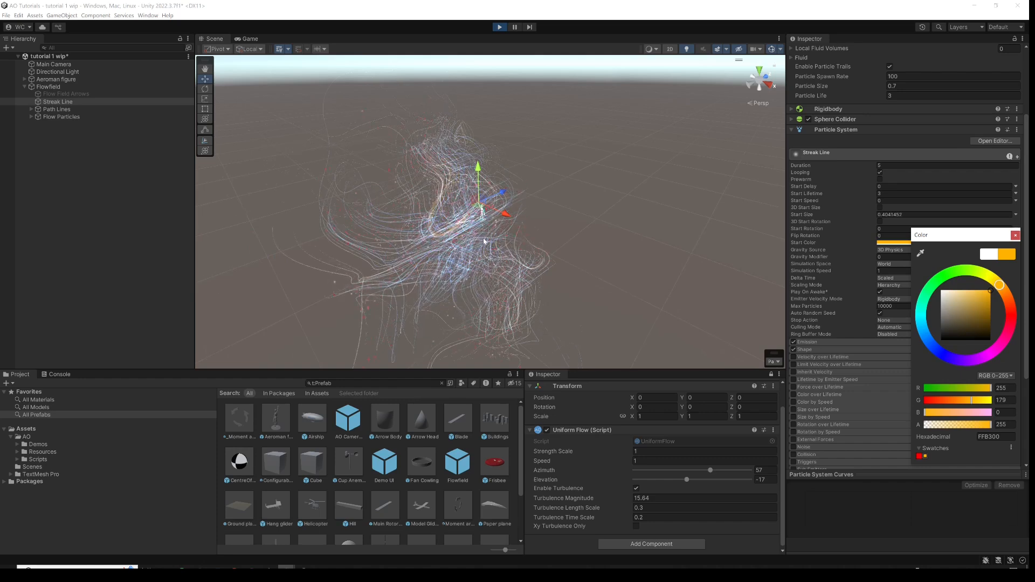
left_click_drag(484, 241, 502, 253, "alt")
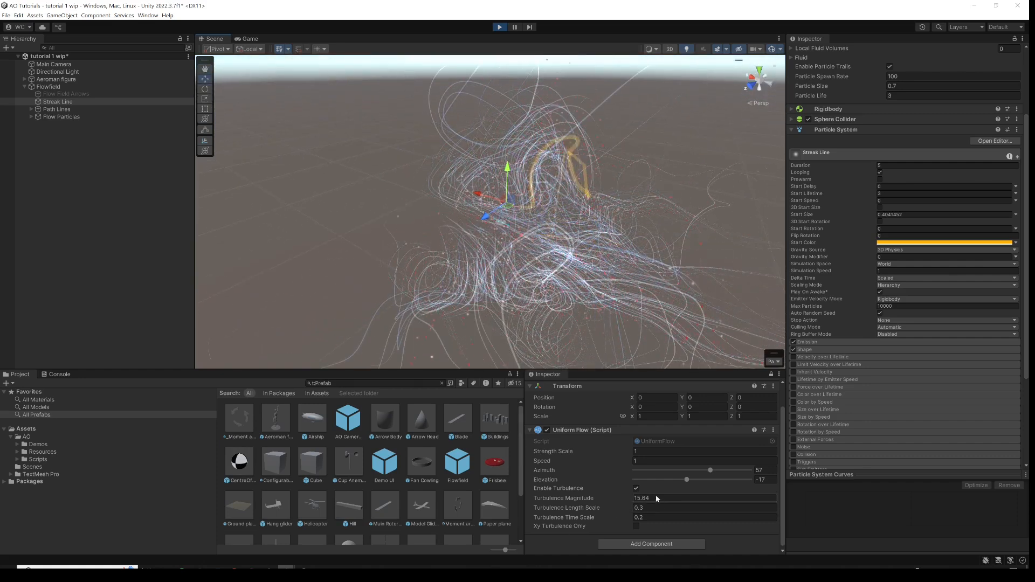
left_click(635, 489)
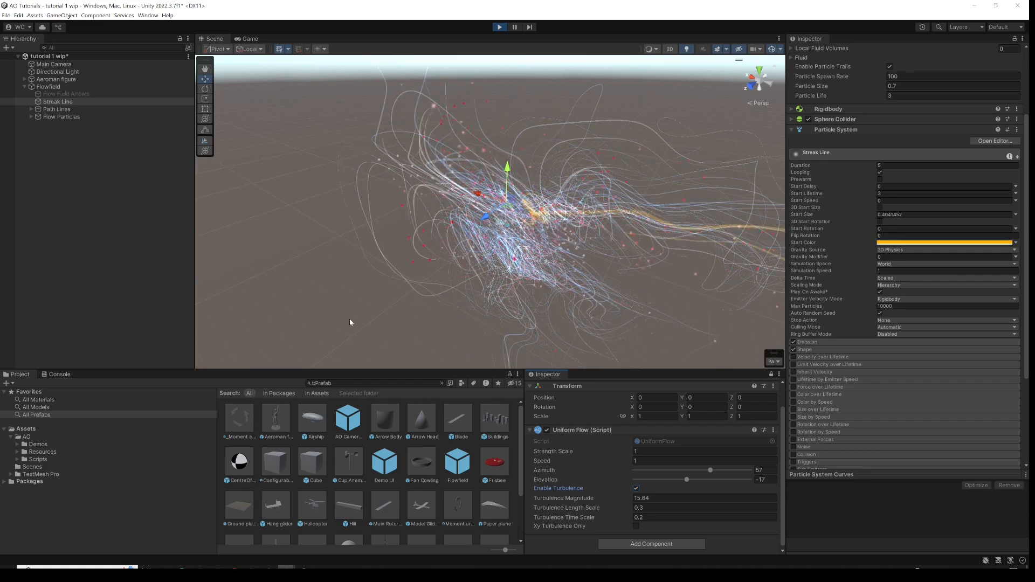
- Set the environment's skybox material to None in the lighting settings and view the flow against the dark background
key("ctrl+9")
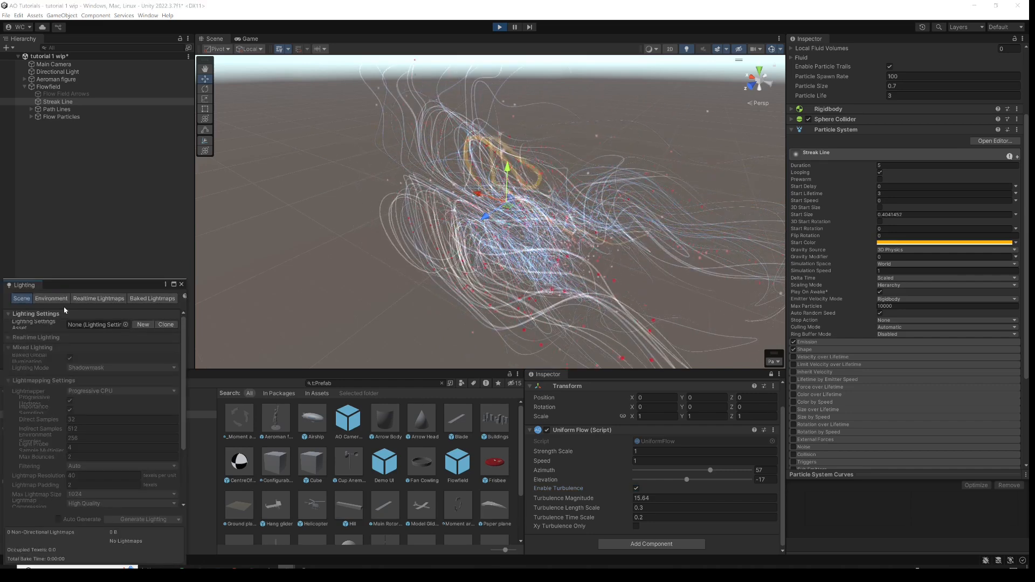
left_click(51, 299)
left_click(173, 325)
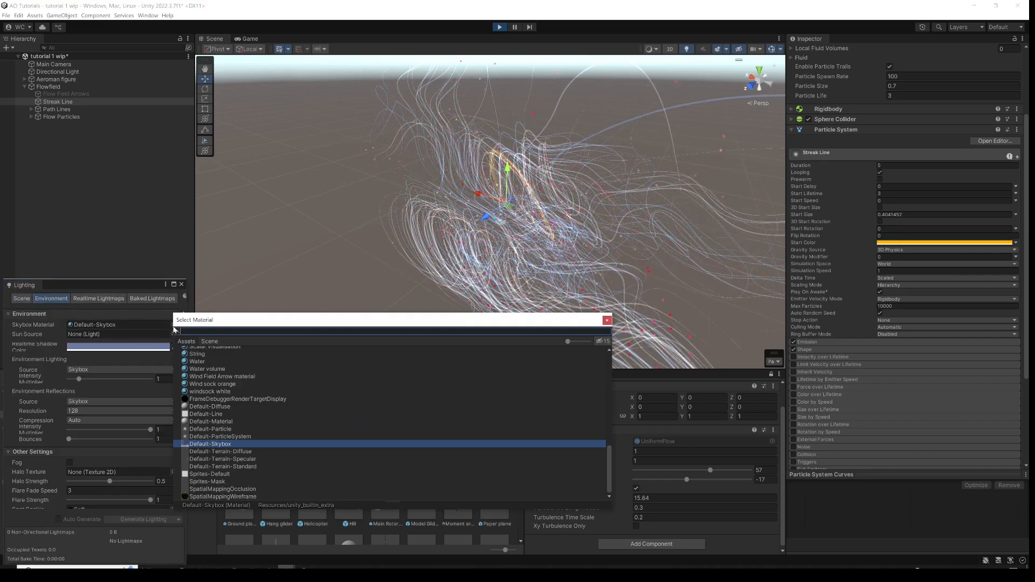
scroll(214, 382, "up", 15)
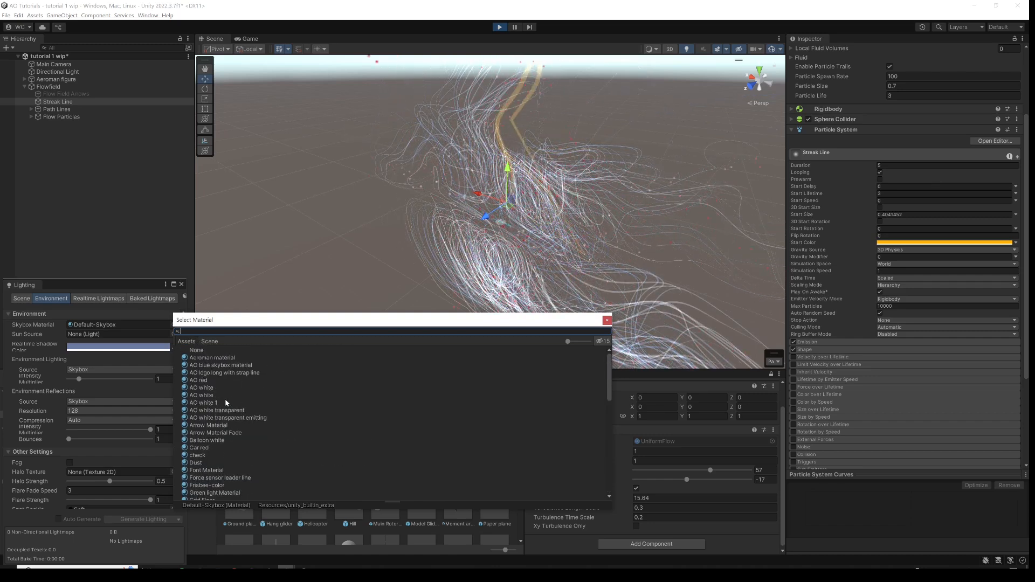
left_click(196, 351)
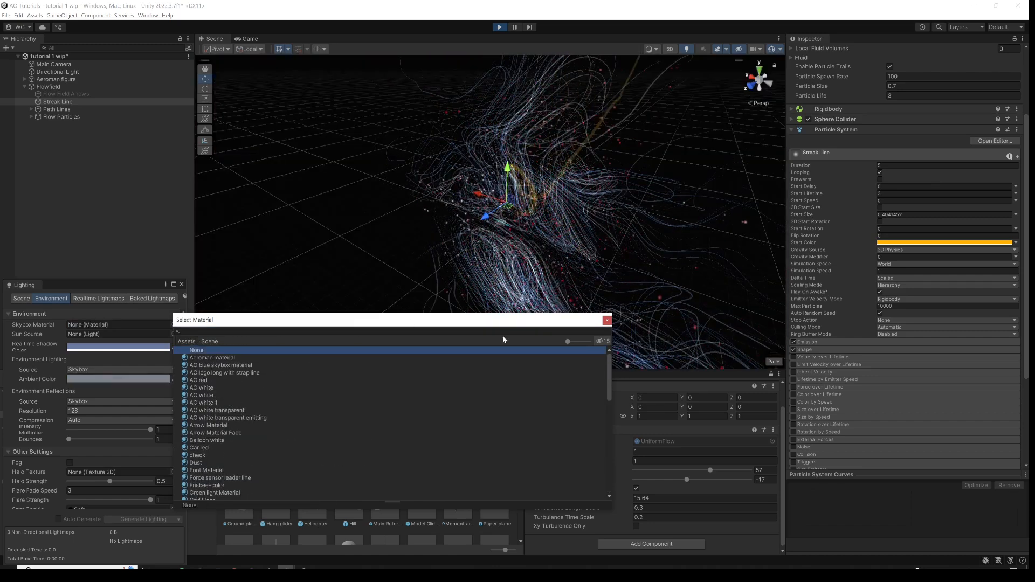
left_click(606, 321)
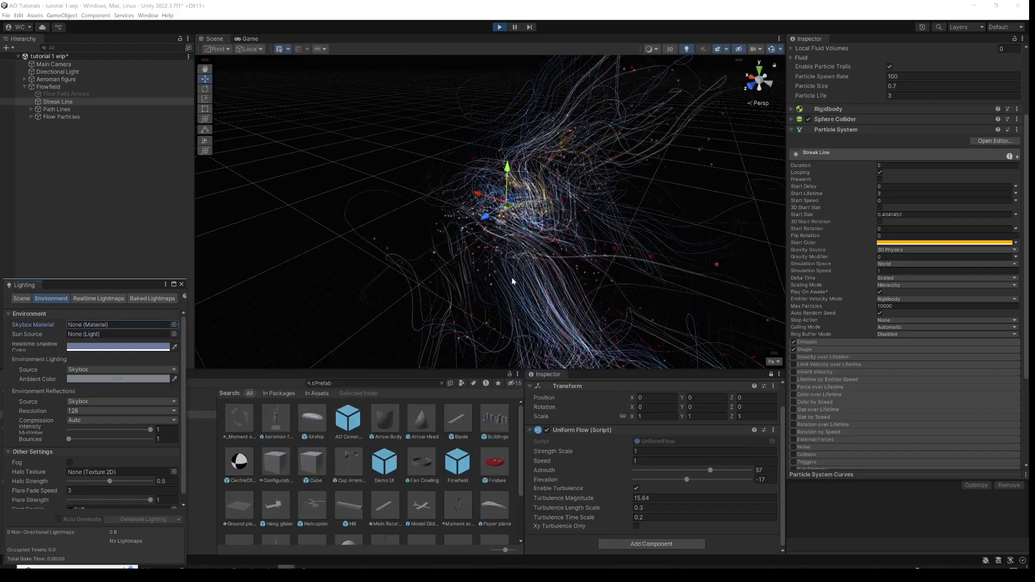
left_click_drag(489, 219, 572, 216, "alt")
scroll(527, 238, "up", 3)
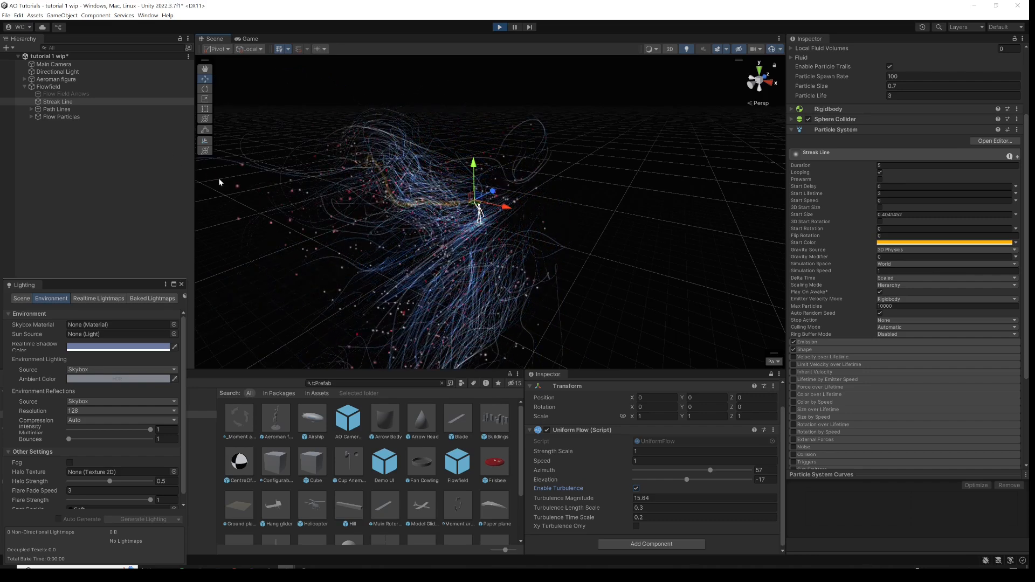
- Activate the Flow Field Arrows object and set its wind speed scale to 0.09
left_click(63, 94)
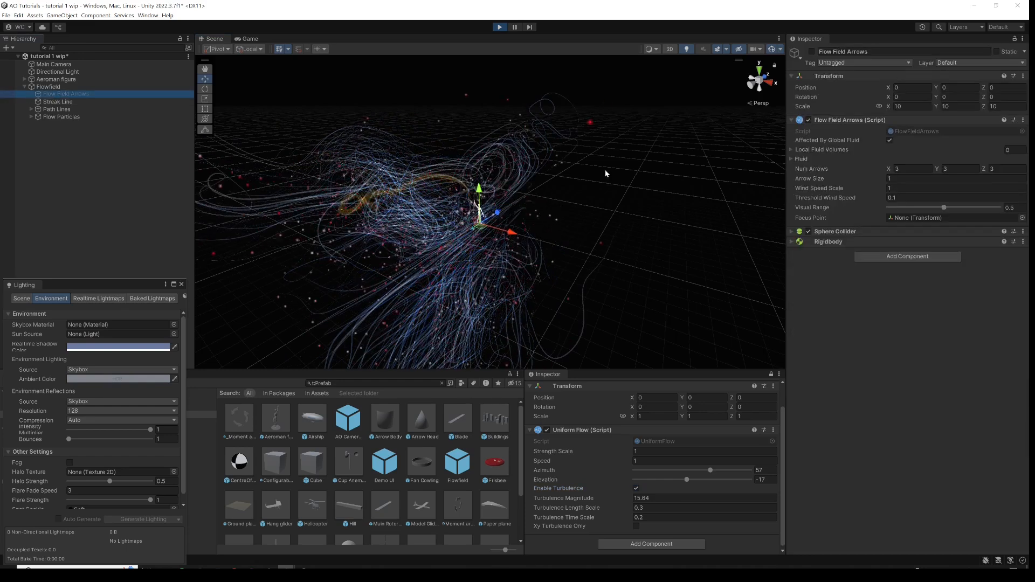
left_click(811, 51)
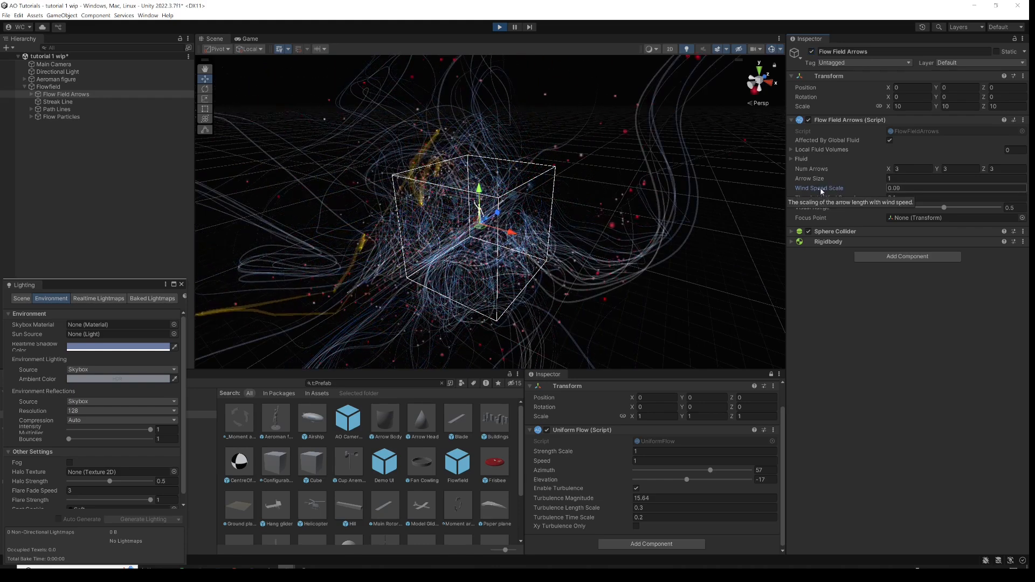
left_click_drag(820, 189, 821, 189)
left_click(63, 178)
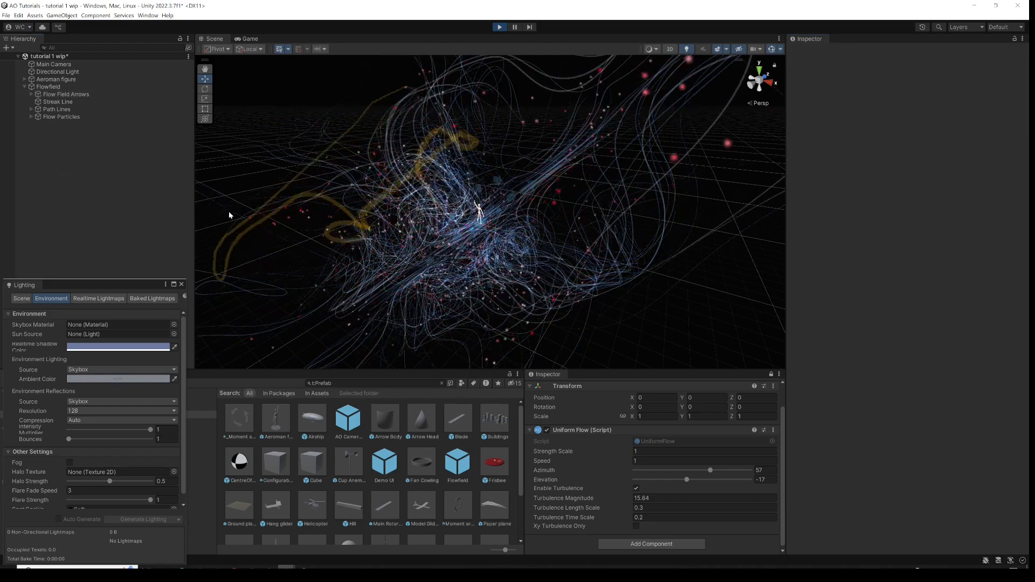
- Examine the arrows, path lines, particles and streak line around the figure up close and from several angles
scroll(450, 284, "up", 5)
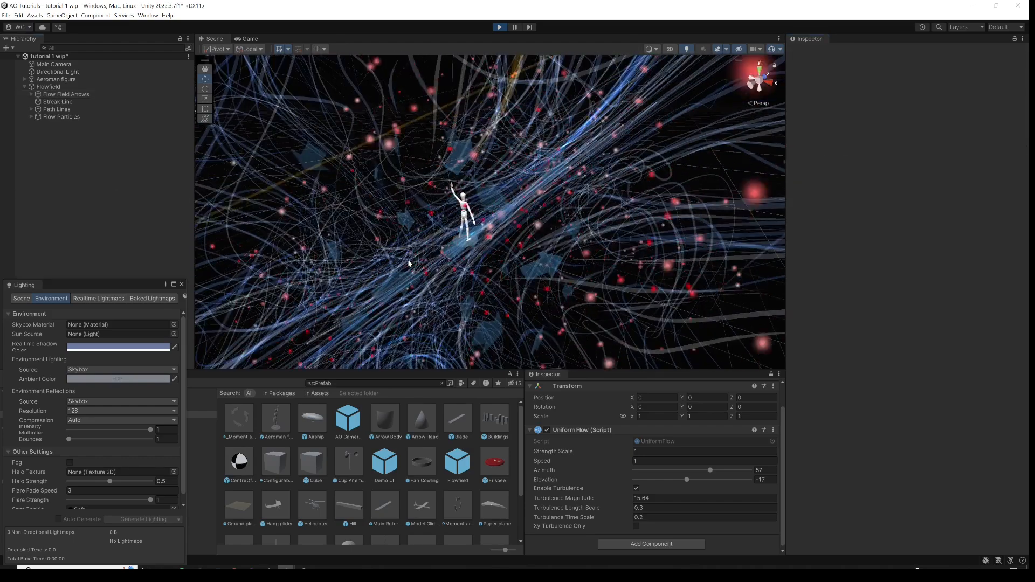
left_click_drag(647, 216, 371, 316, "alt")
scroll(372, 317, "down", 12)
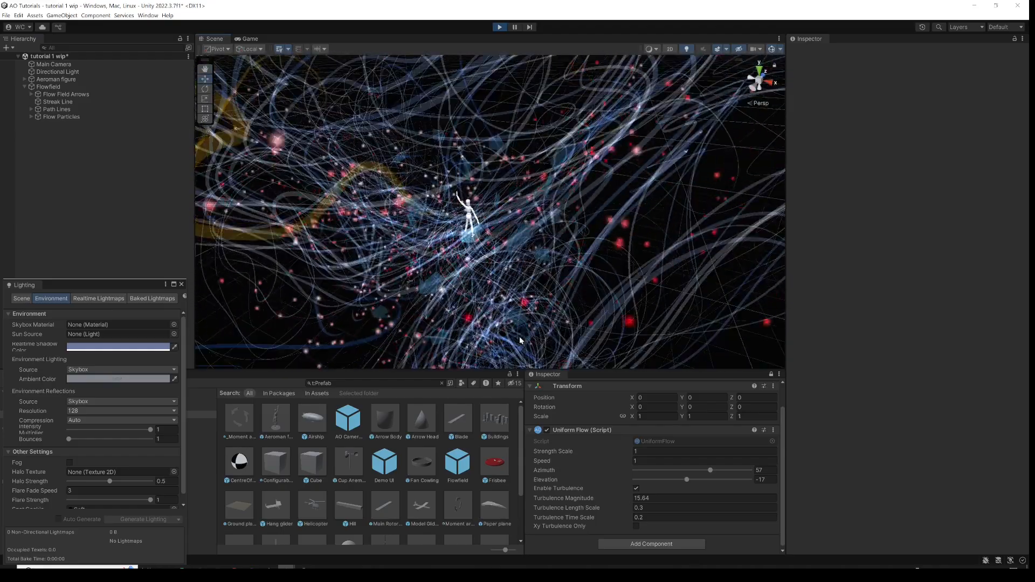
scroll(535, 354, "down", 10)
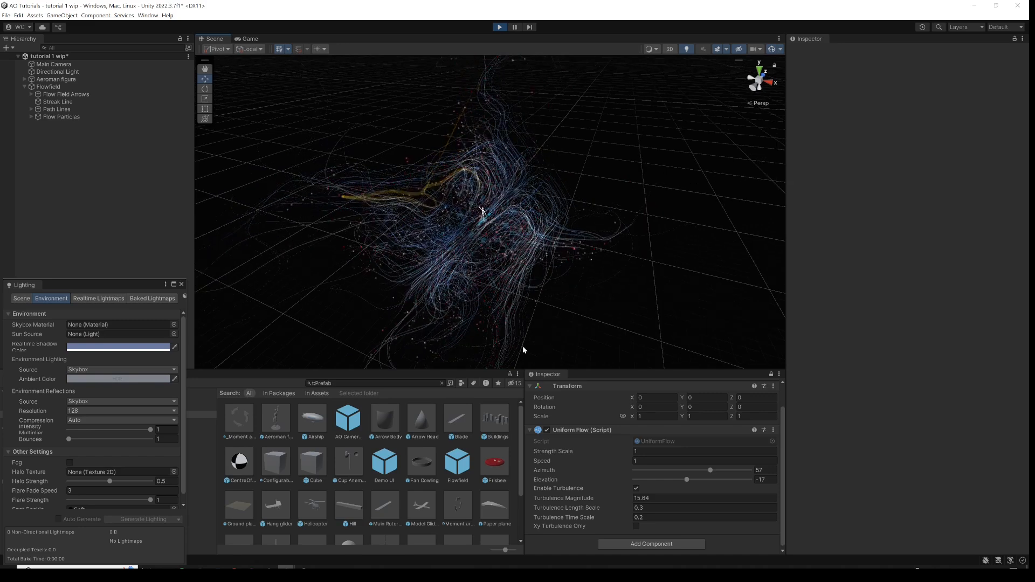
left_click_drag(500, 264, 413, 252, "alt")
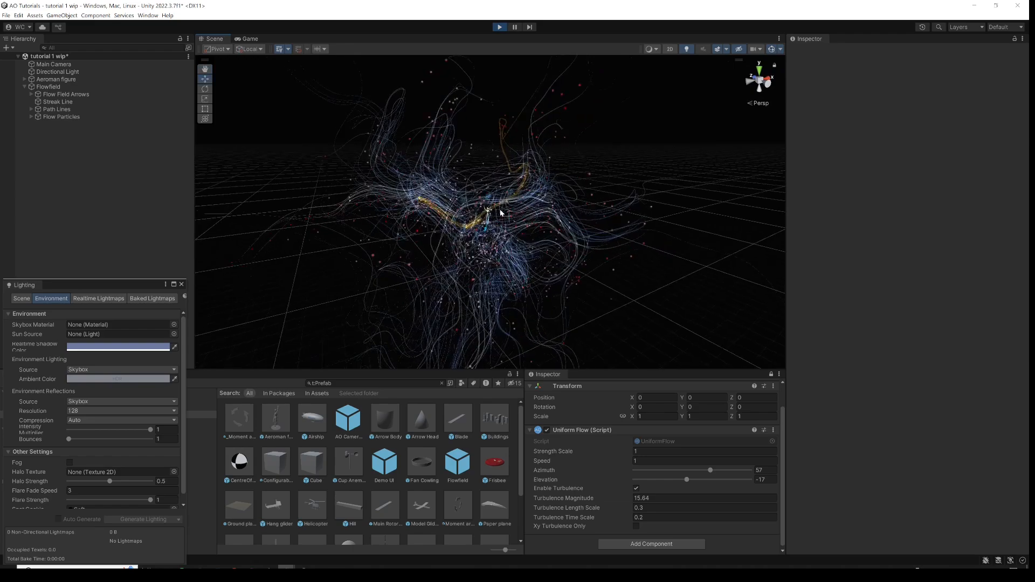
left_click_drag(393, 241, 527, 252, "alt")
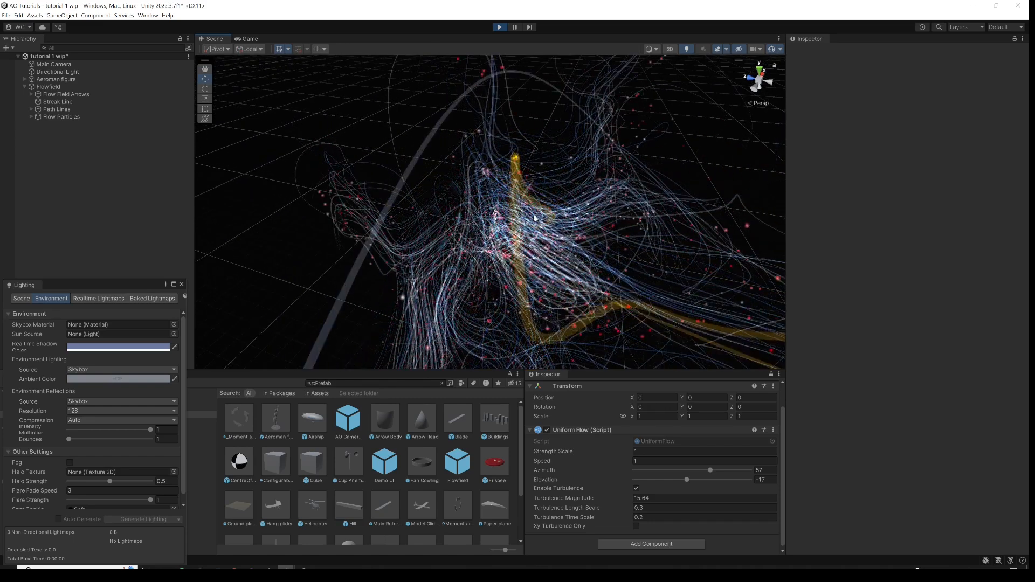
- Exit play mode, activate the Streak Line object and deactivate the Path Lines
left_click(499, 28)
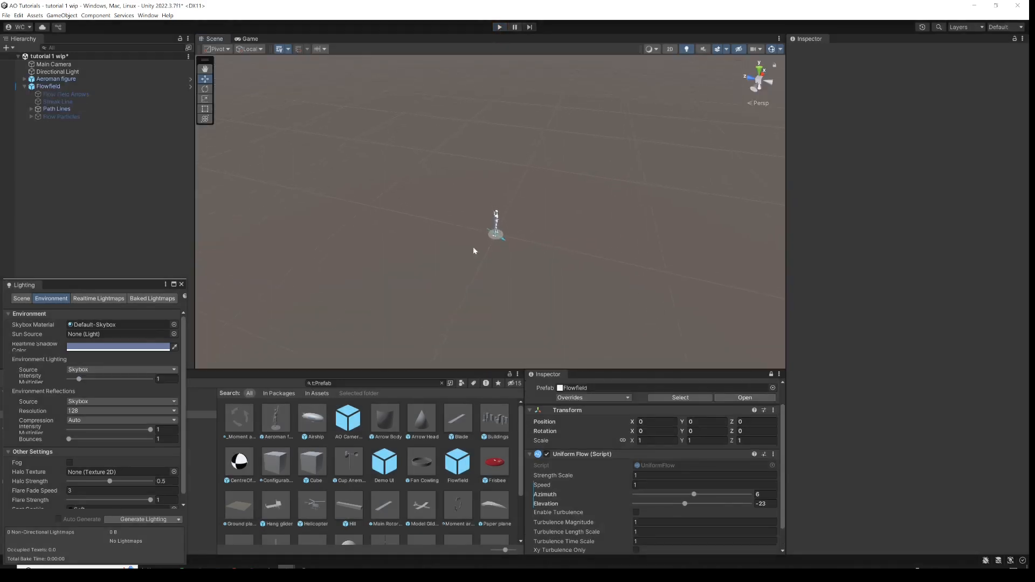
scroll(518, 250, "up", 4)
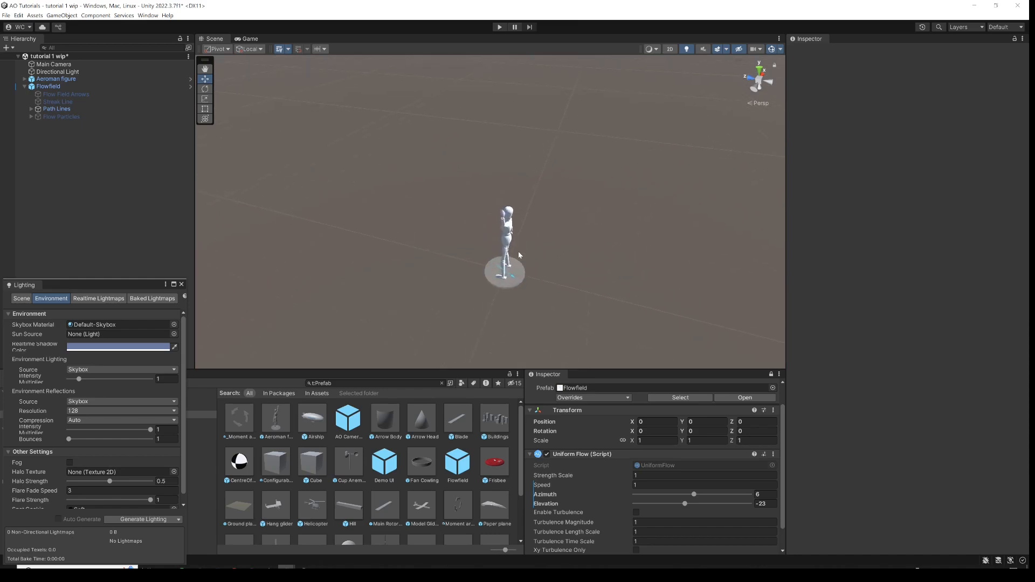
left_click_drag(519, 251, 537, 207, "alt")
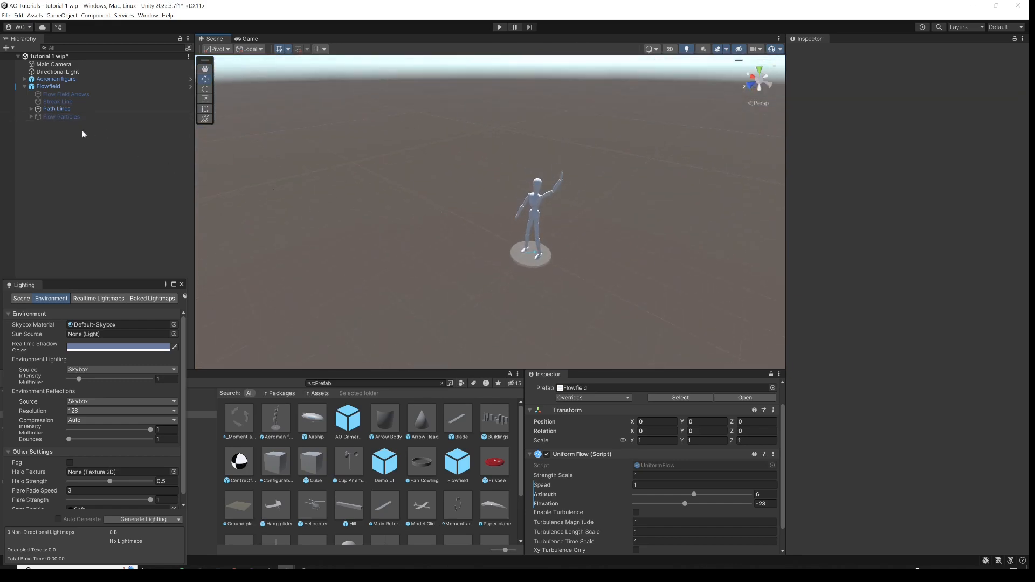
left_click(60, 102)
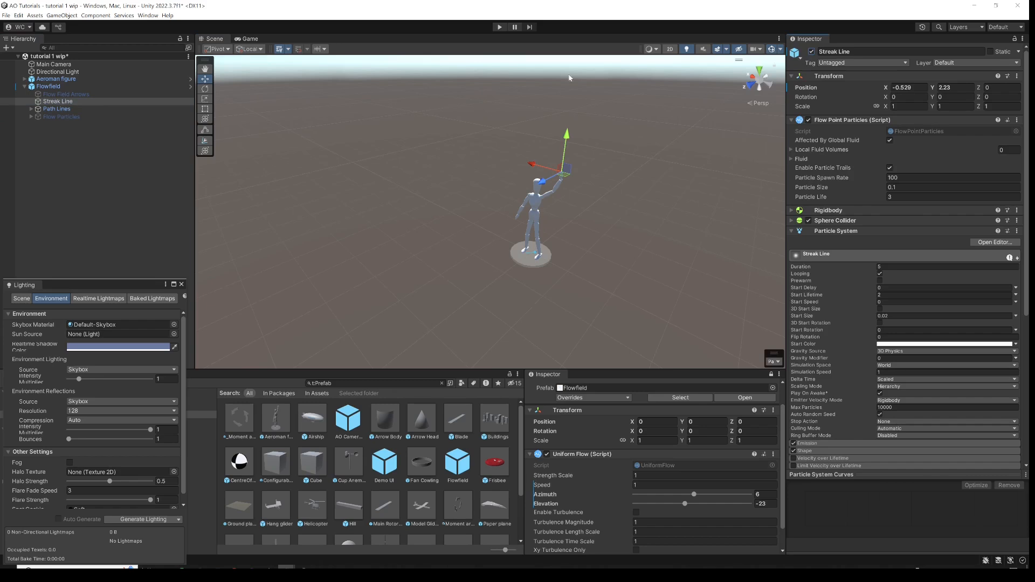
left_click(52, 109)
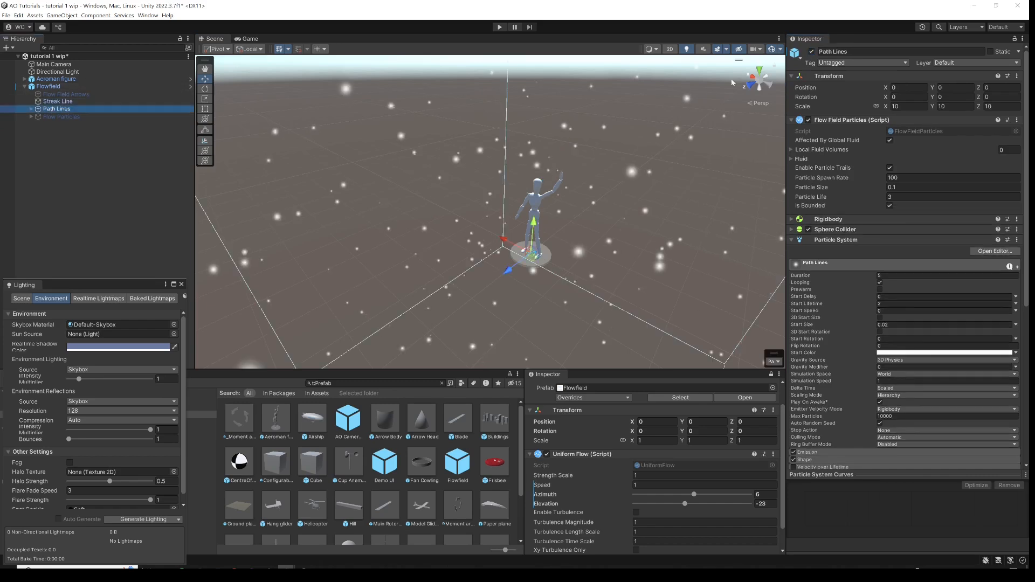
left_click(812, 52)
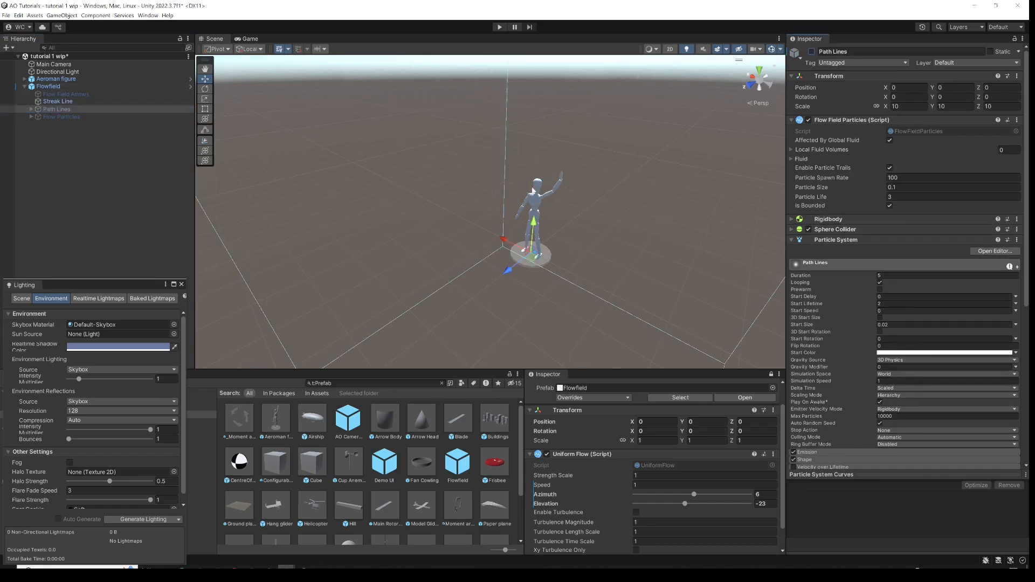
- Switch the scene to an orthographic right-side view, close the lighting settings and enter play mode
left_click(752, 80)
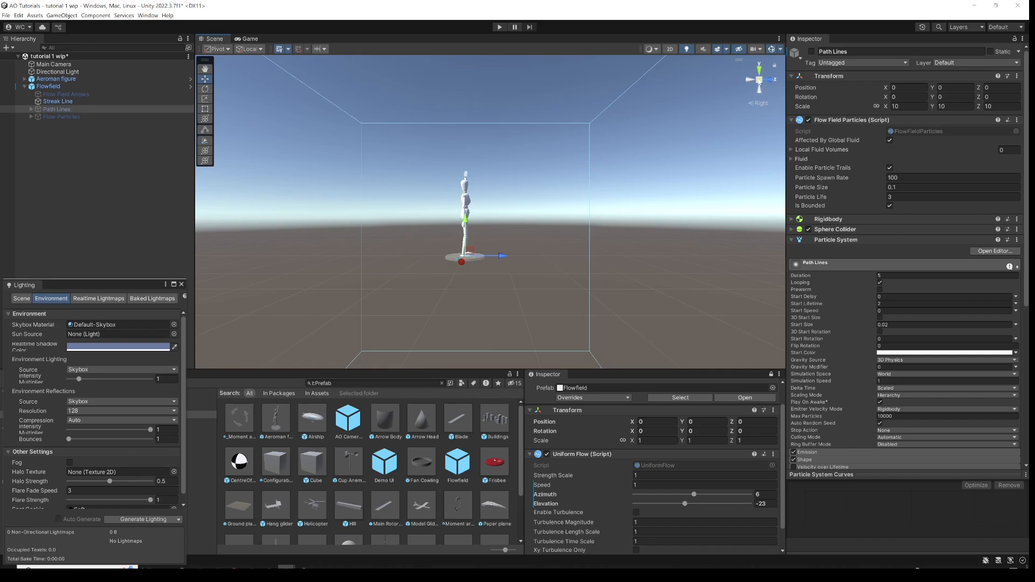
left_click(759, 80)
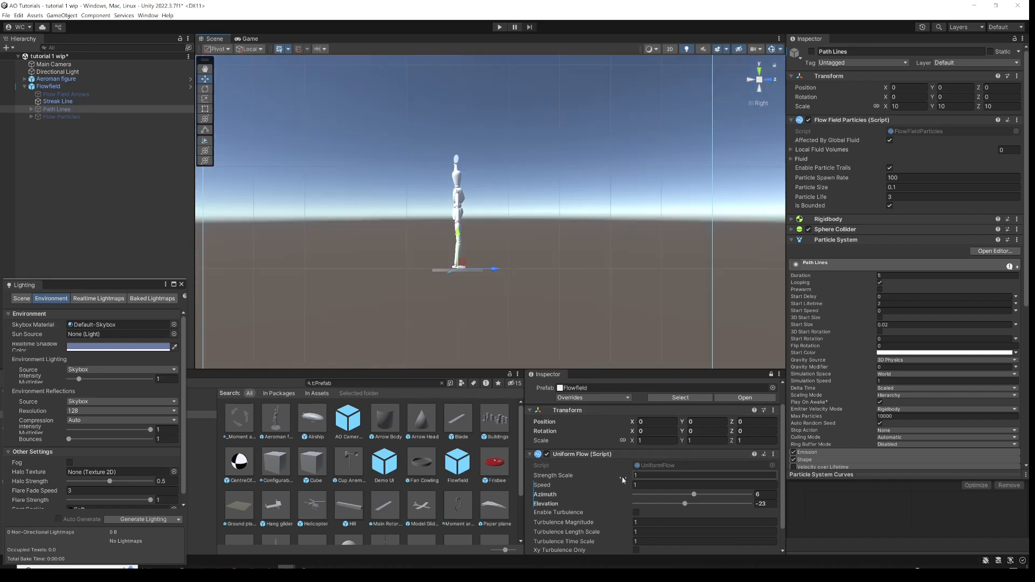
left_click(181, 285)
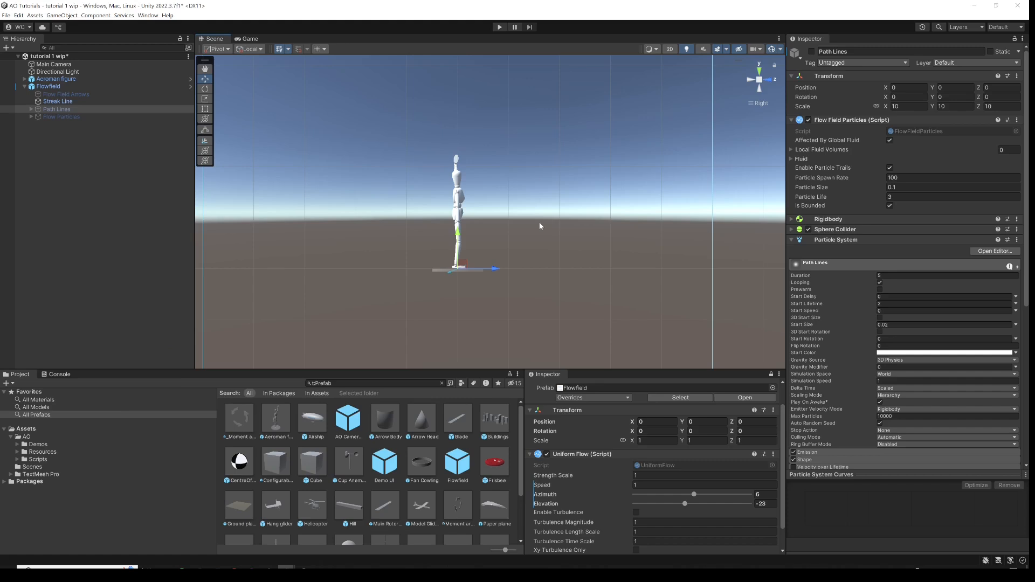
left_click(500, 27)
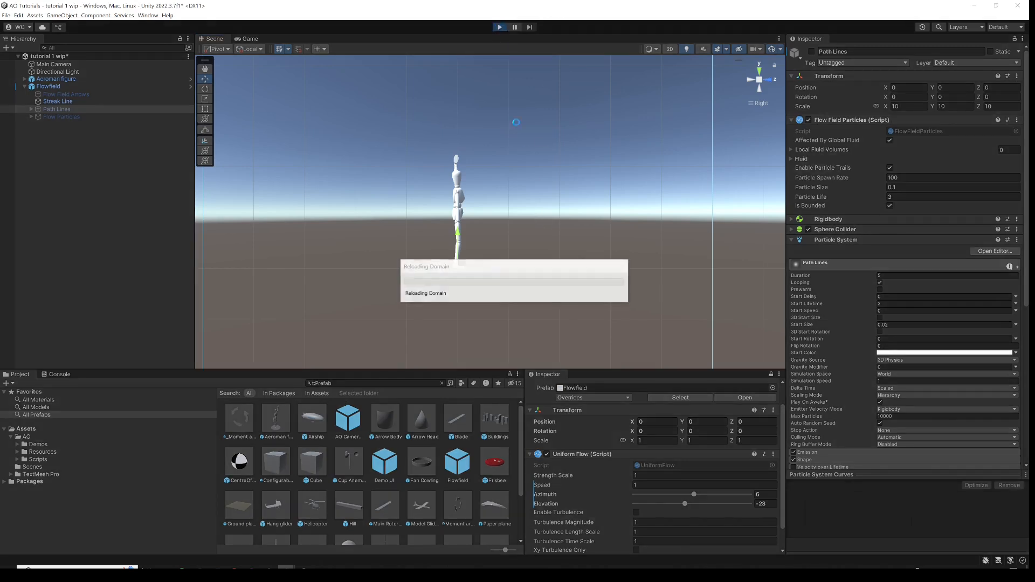
- Zero the uniform flow's azimuth and elevation, move the Streak Line to about Y 0.11, Z 2.63, and set particle size 0.2 and life 6
left_click(64, 102)
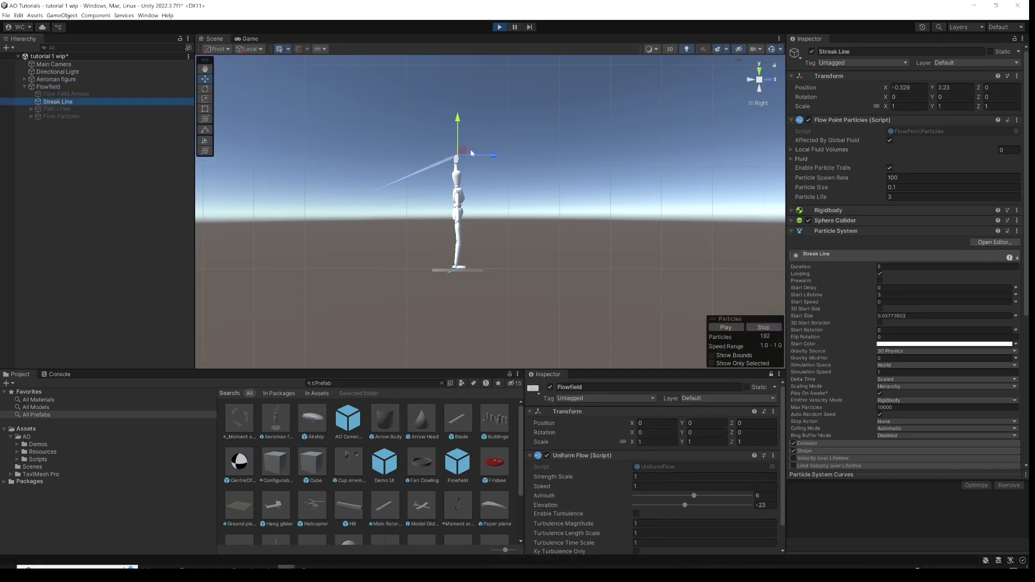
mouse_move(515, 212)
left_mouse_down()
mouse_move(283, 182)
mouse_move(303, 155)
mouse_move(267, 259)
mouse_move(292, 237)
mouse_move(319, 233)
mouse_move(376, 255)
mouse_move(414, 232)
mouse_move(439, 198)
mouse_move(478, 263)
mouse_move(525, 261)
mouse_move(555, 210)
mouse_move(565, 285)
mouse_move(597, 265)
left_mouse_up()
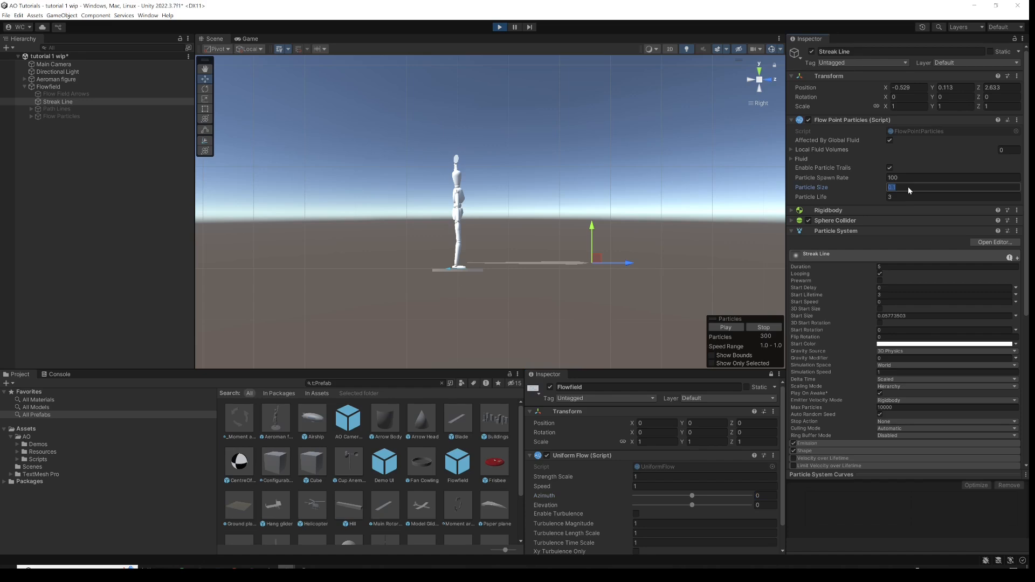
type(".2")
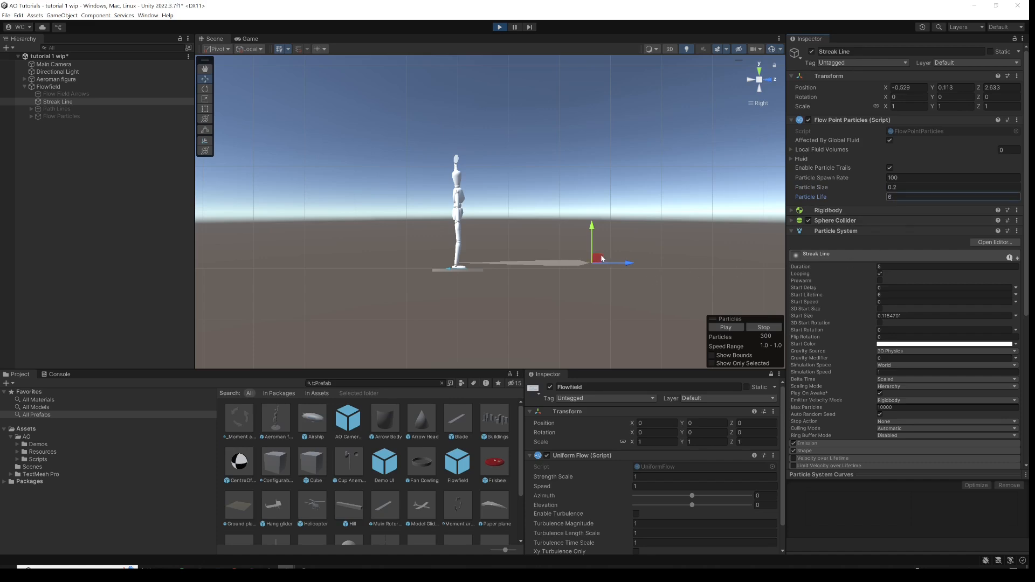
- Move the Streak Line around near the figure to trace looping streaks, enabling turbulence on the uniform flow
mouse_move(496, 272)
left_mouse_down()
mouse_move(441, 160)
mouse_move(526, 200)
mouse_move(506, 247)
mouse_move(525, 203)
left_mouse_up()
mouse_move(602, 180)
left_mouse_down()
mouse_move(585, 245)
mouse_move(474, 242)
mouse_move(584, 168)
mouse_move(580, 236)
left_mouse_up()
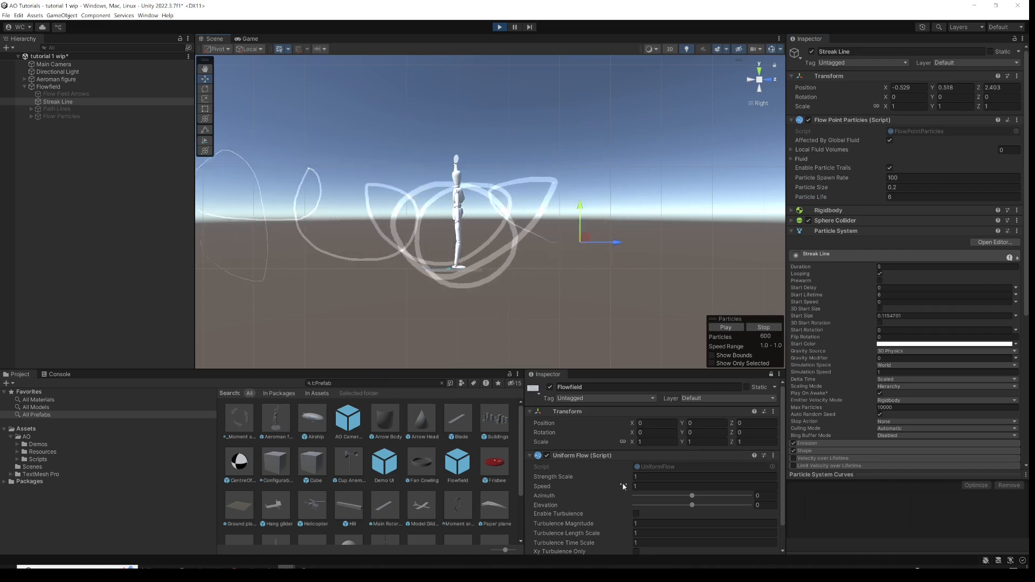
left_click(636, 514)
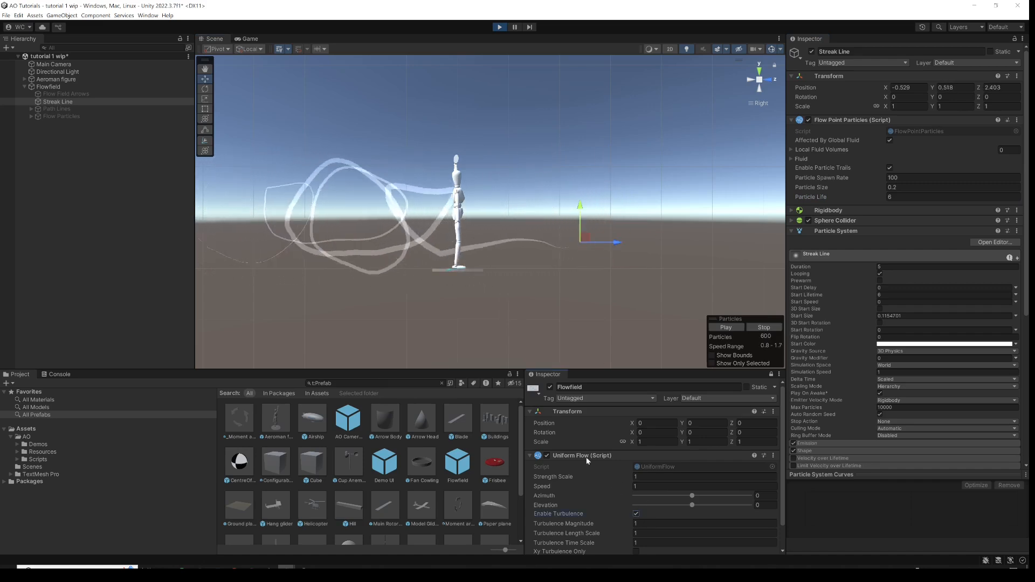
mouse_move(590, 239)
left_mouse_down()
mouse_move(567, 217)
mouse_move(414, 159)
mouse_move(358, 184)
mouse_move(495, 205)
mouse_move(413, 199)
mouse_move(513, 201)
mouse_move(416, 203)
mouse_move(577, 185)
mouse_move(465, 244)
mouse_move(520, 274)
left_mouse_up()
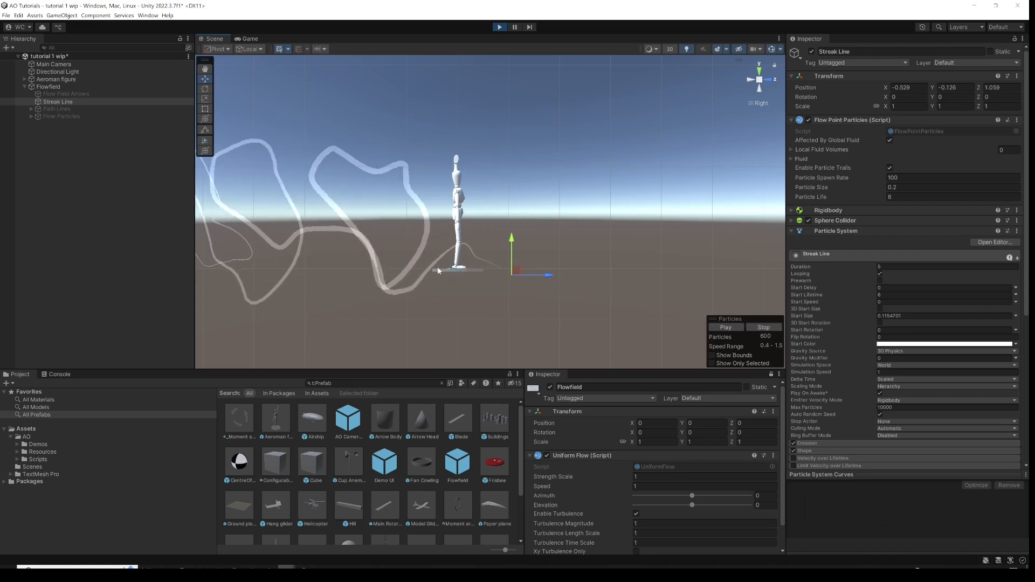
left_click(772, 80)
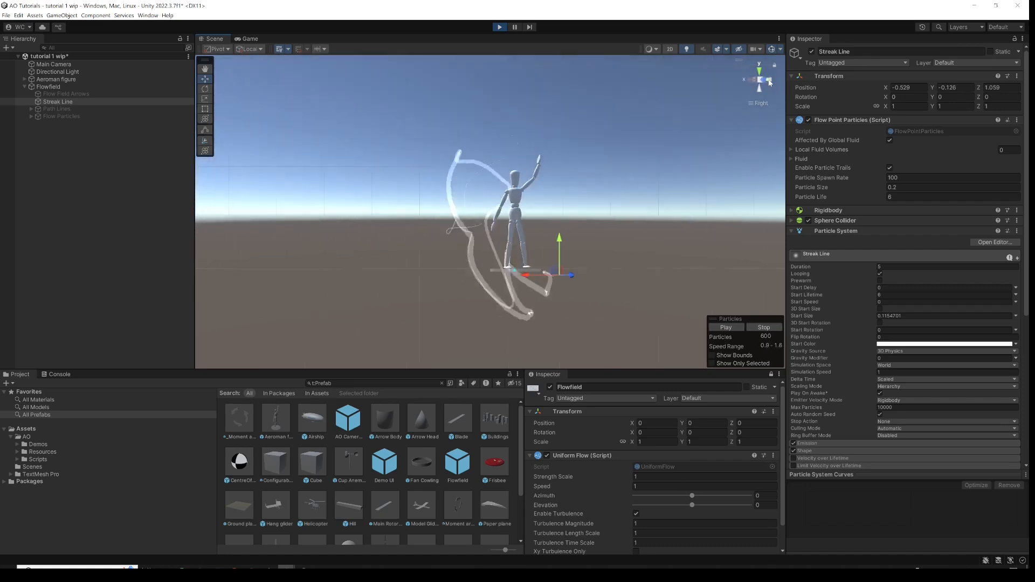
- Move the Streak Line away from the figure to about X -4.27, Y -0.51, and exit play mode
mouse_move(564, 262)
left_mouse_down()
mouse_move(564, 189)
mouse_move(465, 123)
mouse_move(450, 229)
mouse_move(573, 219)
mouse_move(545, 128)
mouse_move(467, 152)
mouse_move(548, 233)
mouse_move(527, 261)
mouse_move(451, 185)
mouse_move(520, 104)
mouse_move(607, 176)
mouse_move(595, 239)
mouse_move(494, 267)
mouse_move(466, 168)
mouse_move(587, 156)
mouse_move(555, 261)
mouse_move(513, 282)
mouse_move(264, 169)
mouse_move(251, 286)
mouse_move(445, 302)
mouse_move(465, 225)
mouse_move(512, 296)
mouse_move(536, 220)
mouse_move(607, 284)
mouse_move(673, 240)
mouse_move(672, 294)
mouse_move(700, 314)
mouse_move(726, 170)
mouse_move(744, 292)
left_mouse_up()
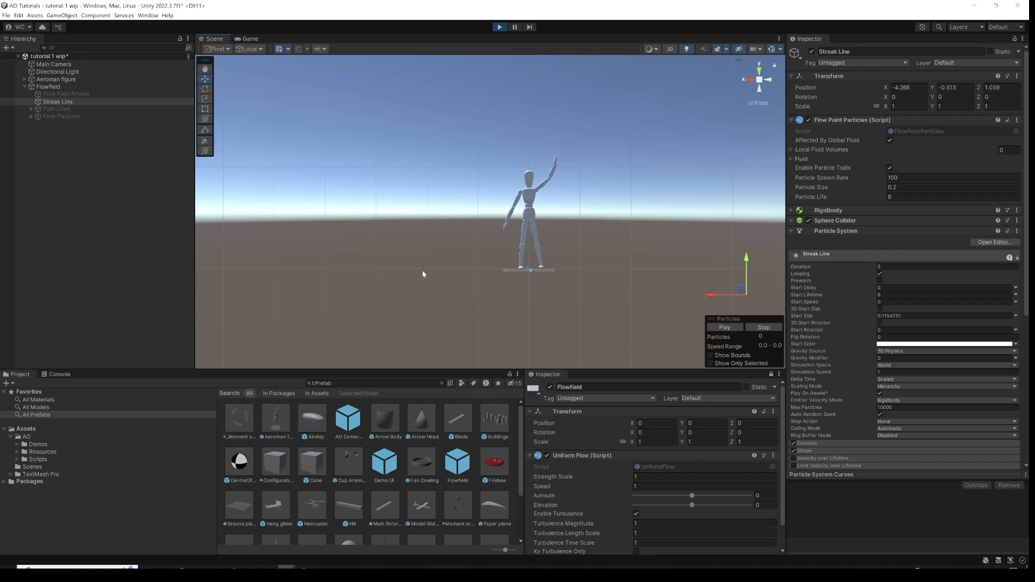
left_click(500, 28)
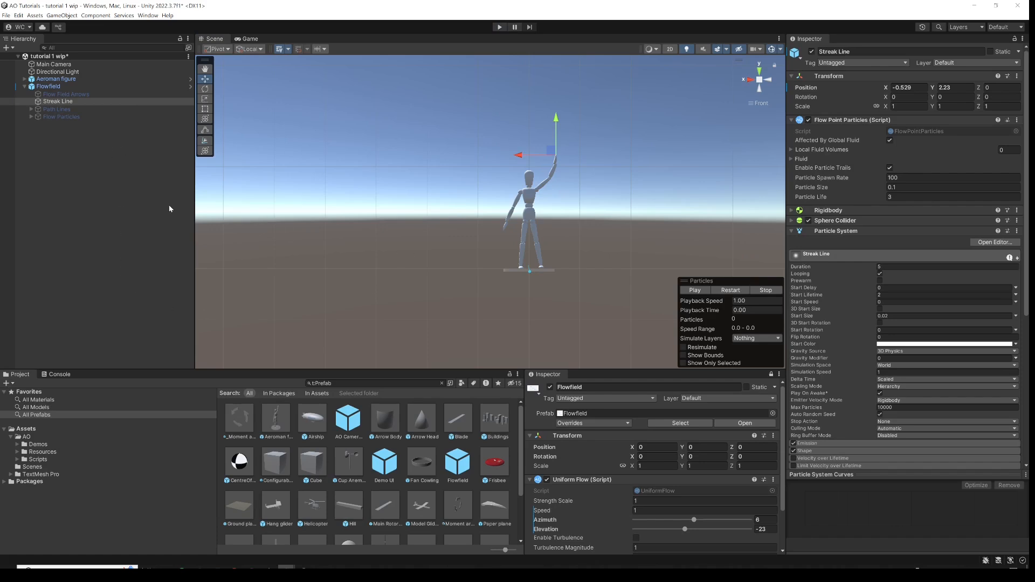
left_click(42, 87)
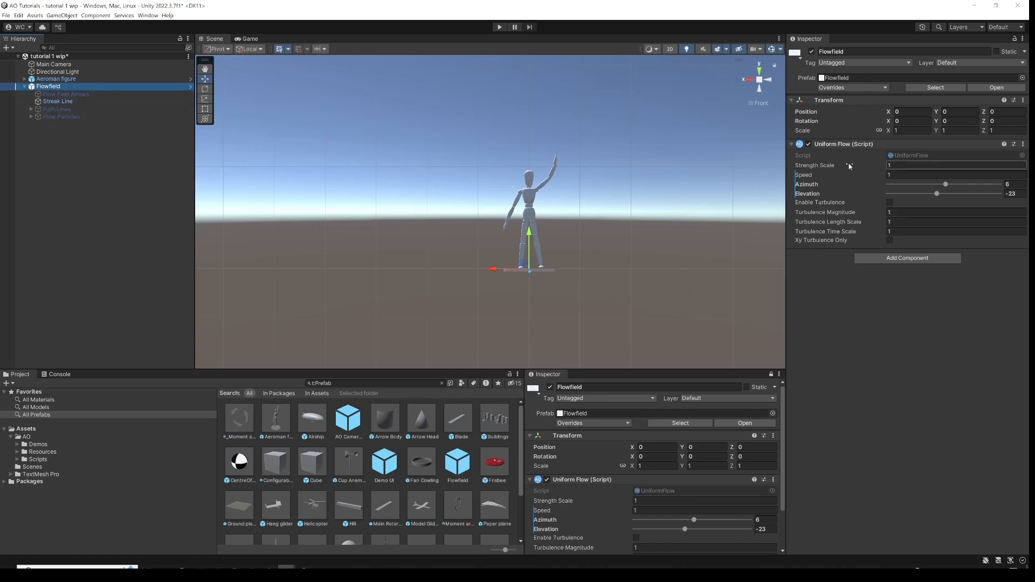
left_click(895, 175)
left_click(86, 147)
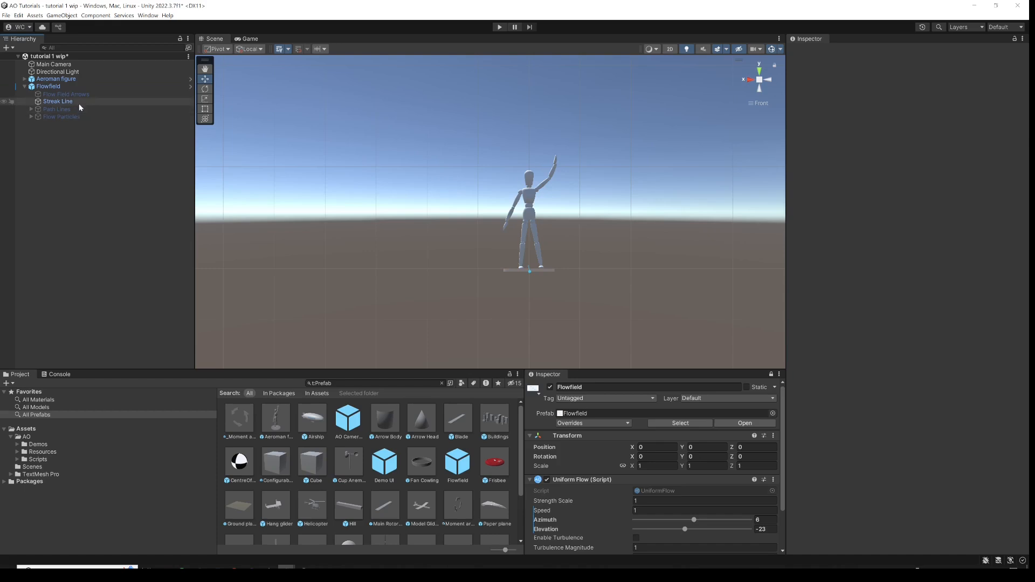
- Activate the Flow Field Arrows object under Flowfield and enter play mode
left_click(74, 95)
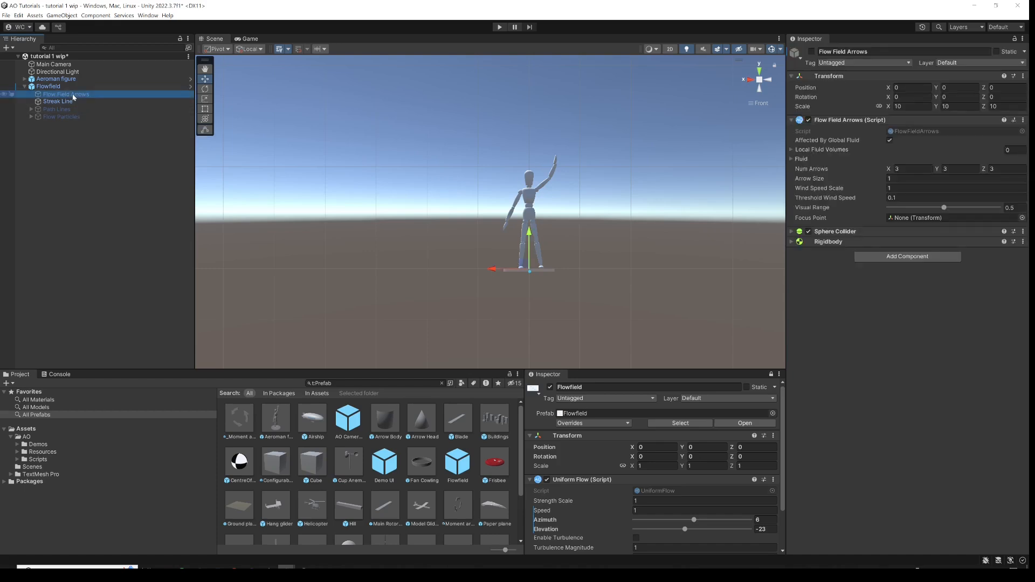
left_click(499, 28)
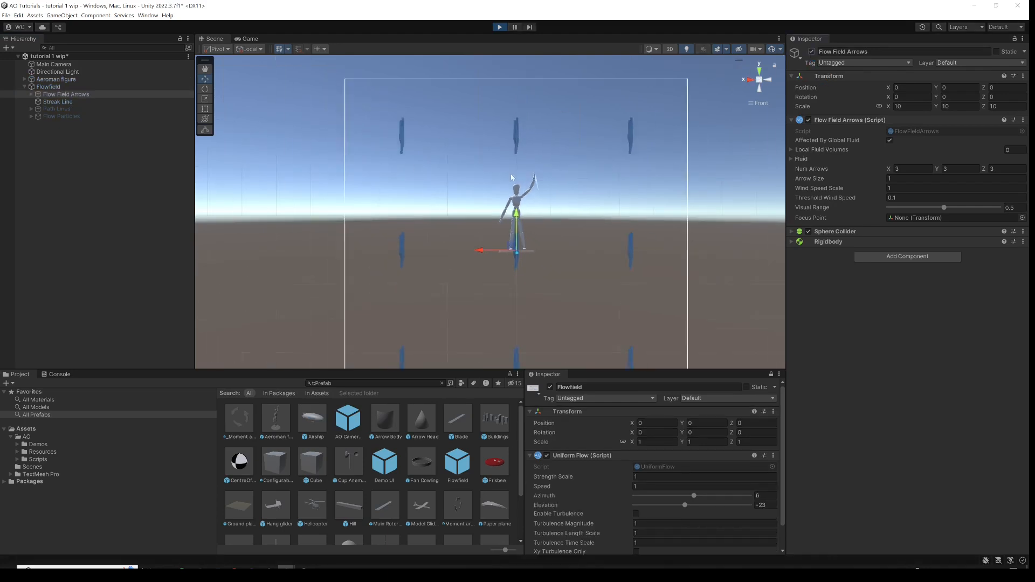
left_click_drag(512, 177, 639, 228, "alt")
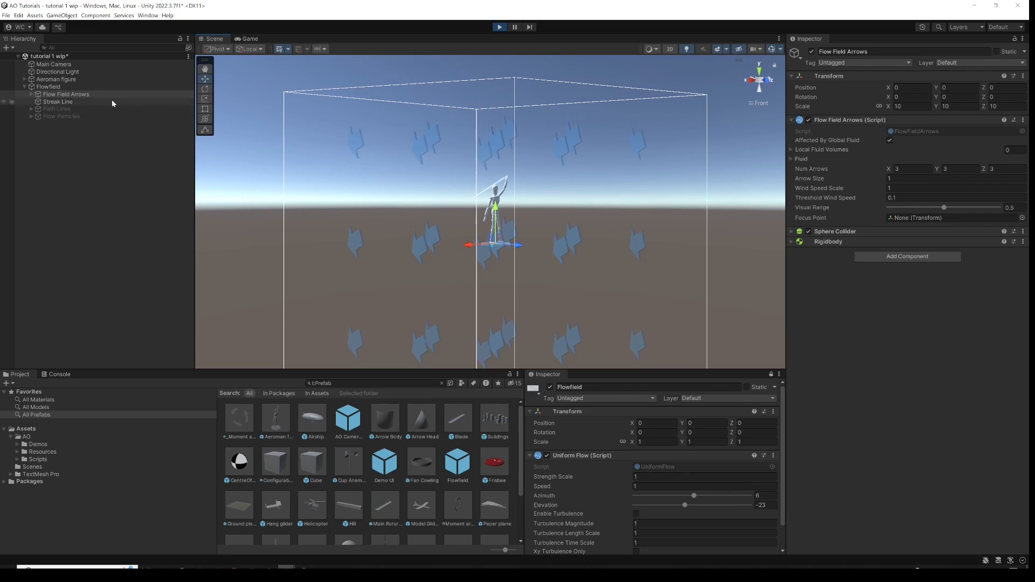
- Activate the Path Lines and Flow Particles objects while the scene is playing
left_click(54, 101)
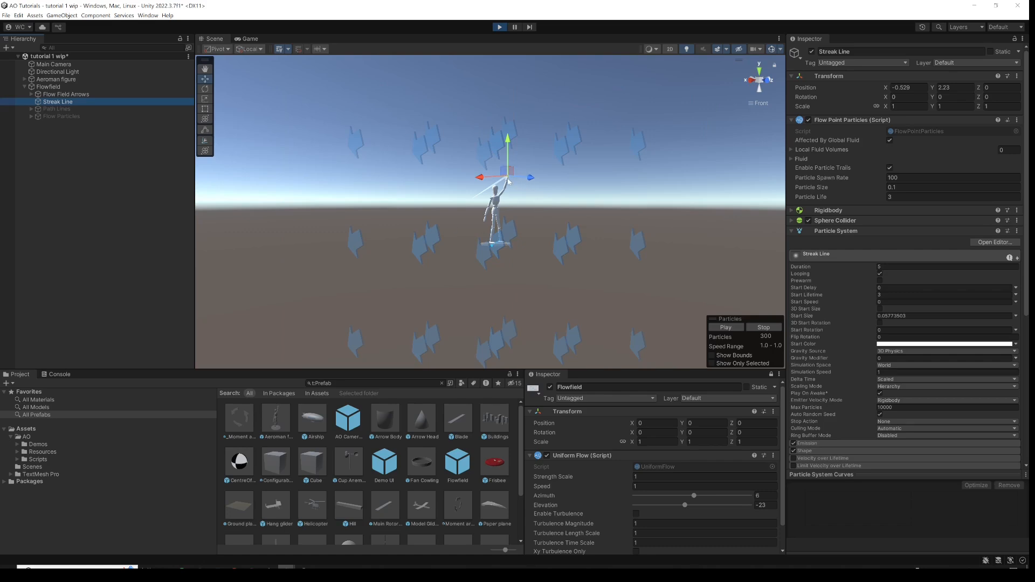
key("Down")
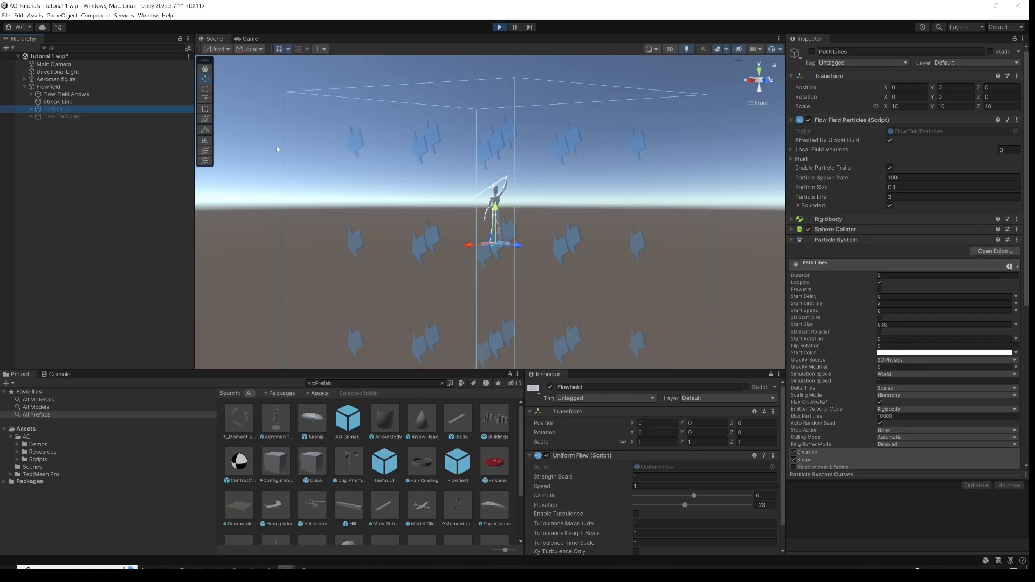
left_click(812, 52)
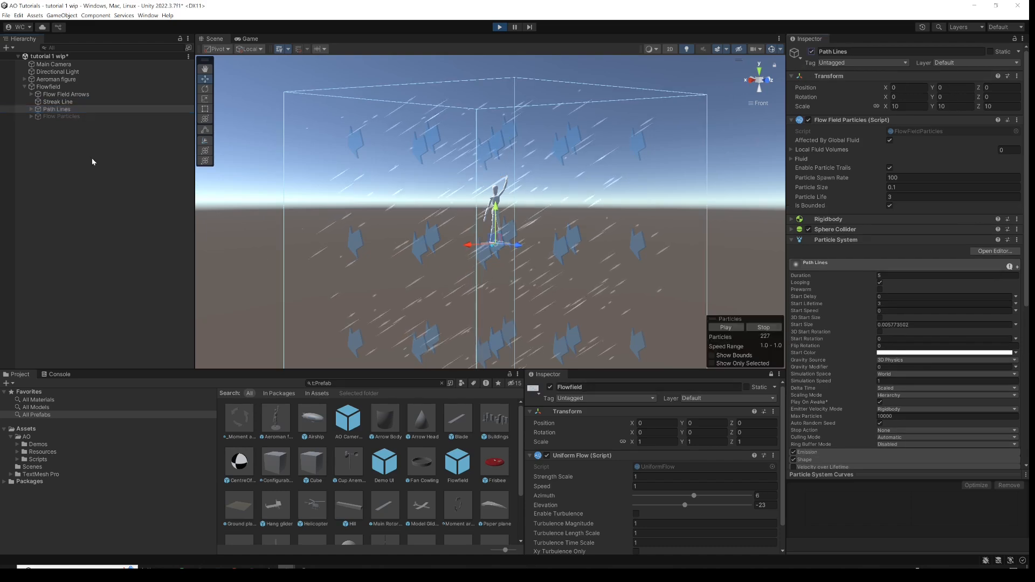
left_click(64, 116)
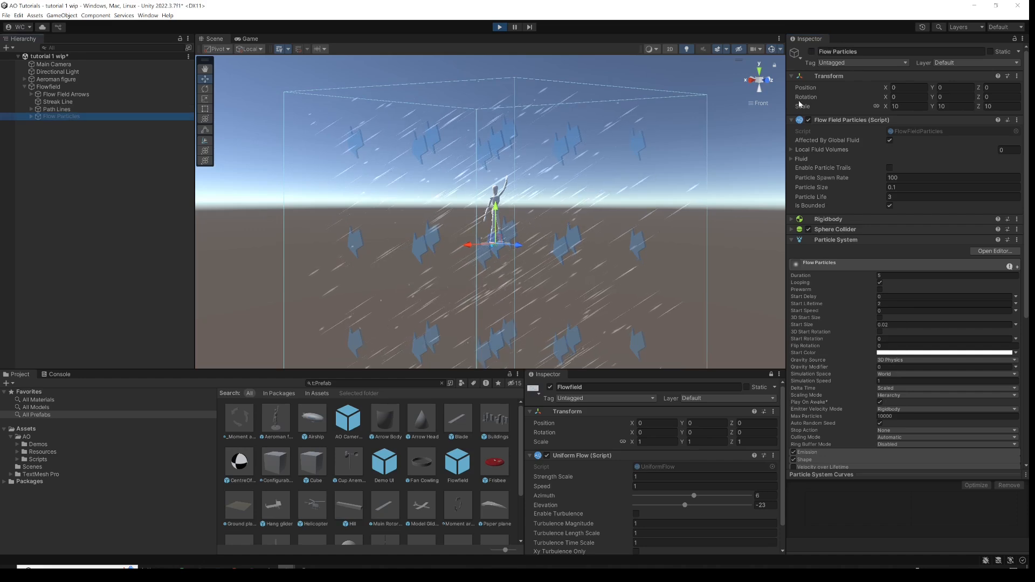
left_click(812, 52)
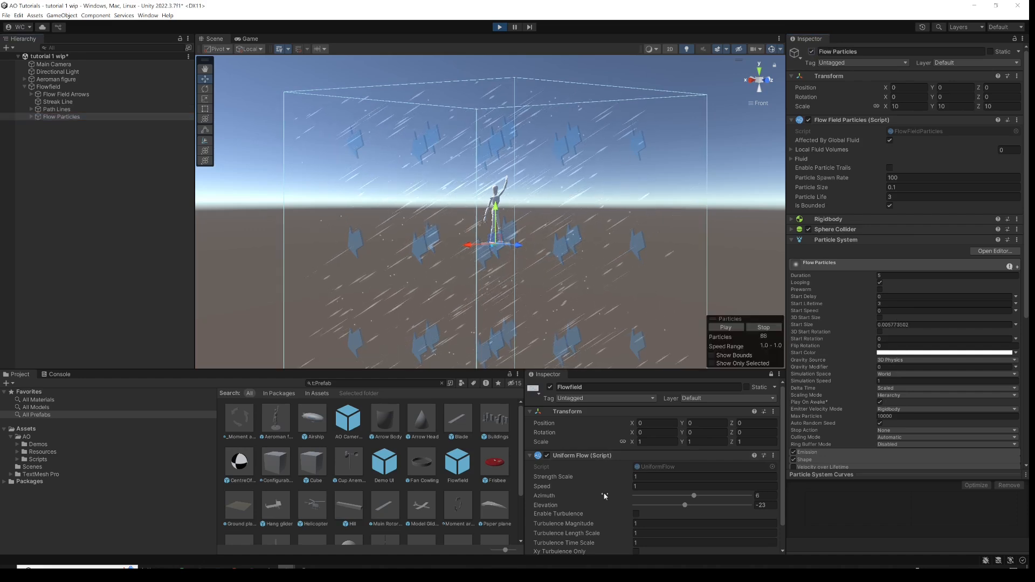
- Enable turbulence on the Flowfield's uniform flow with all four flow visualisations active
left_click(638, 514)
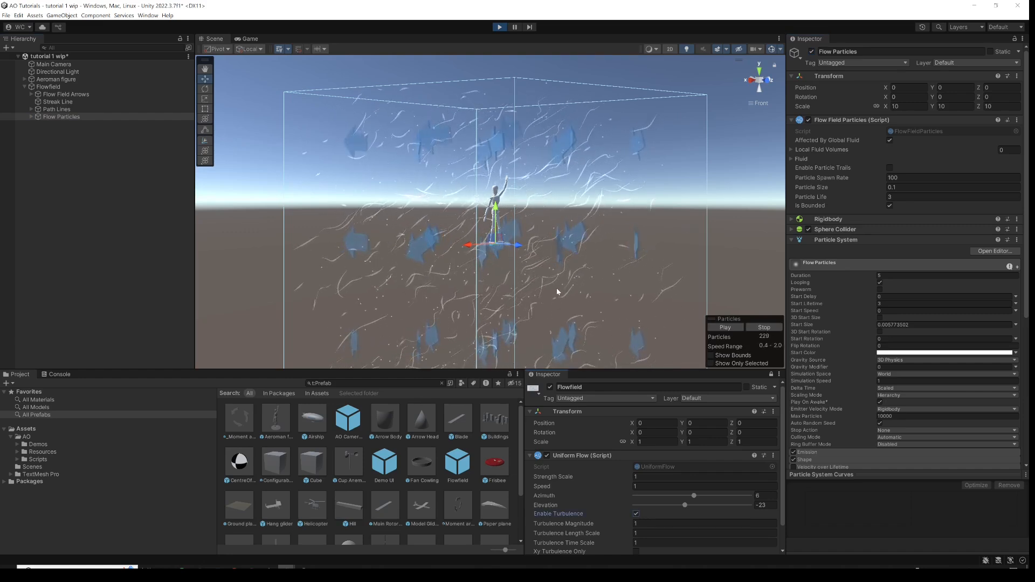
scroll(557, 283, "down", 4)
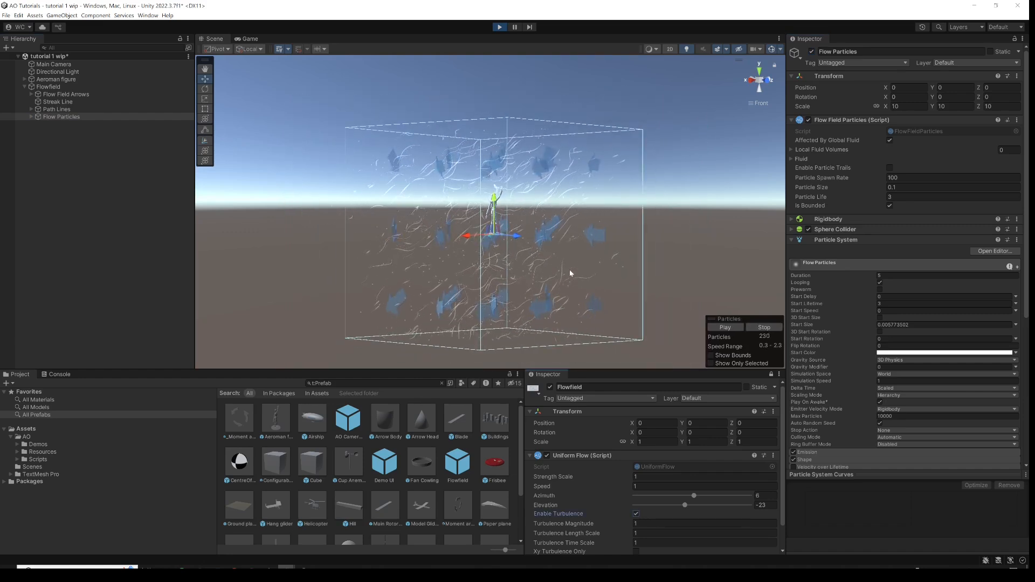
left_click_drag(567, 221, 610, 263, "alt")
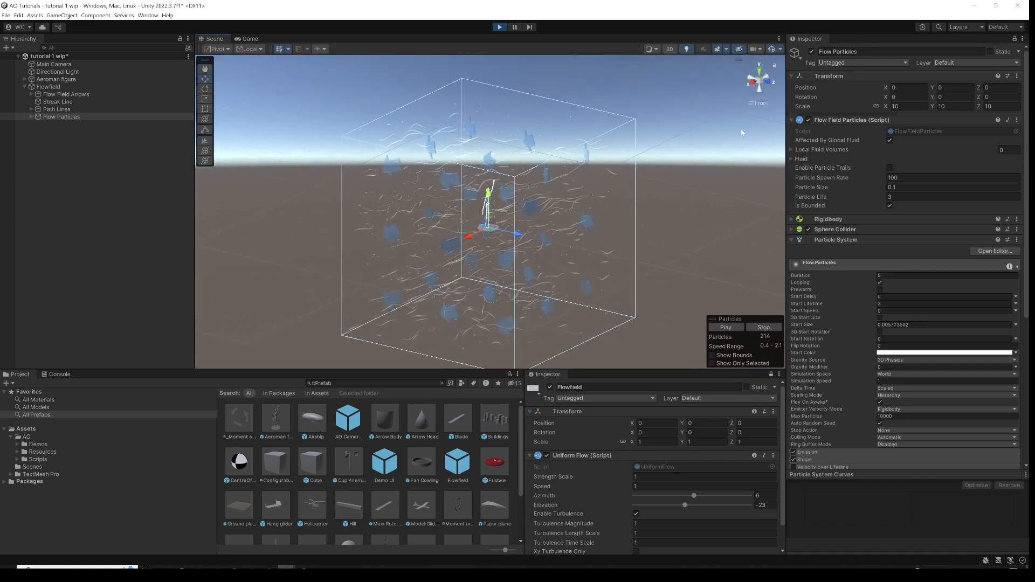
left_click(761, 103)
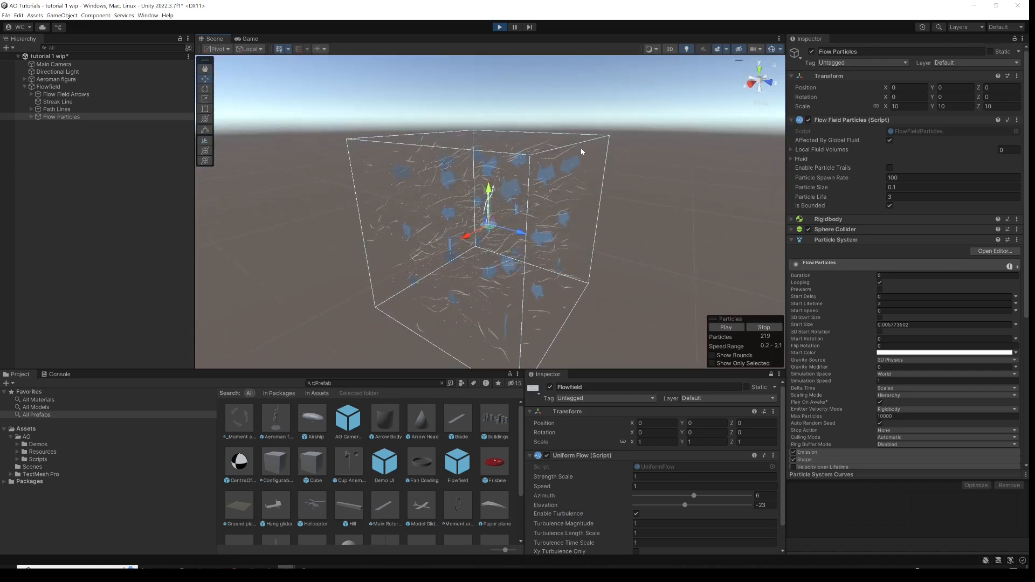